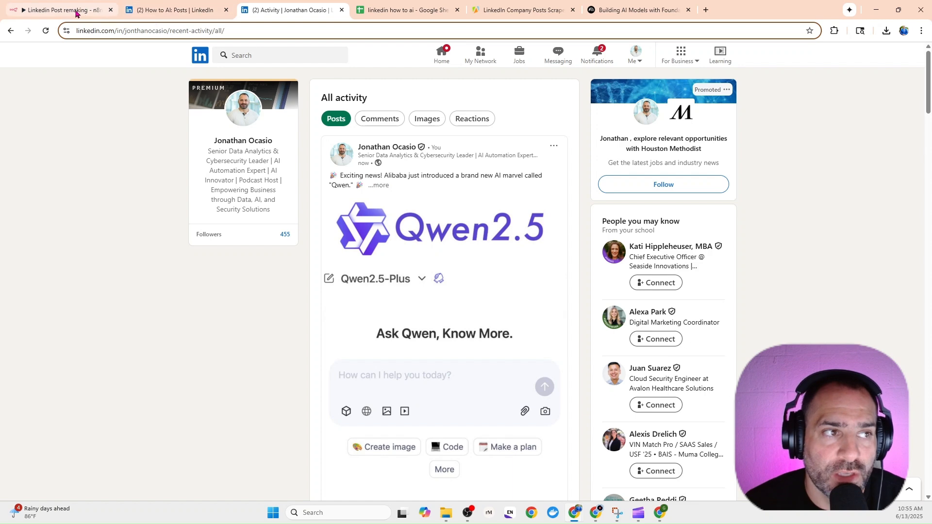
- Look over the Linkedin Post remaking workflow in n8n and the source posts on LinkedIn's How to AI company page
click(75, 10)
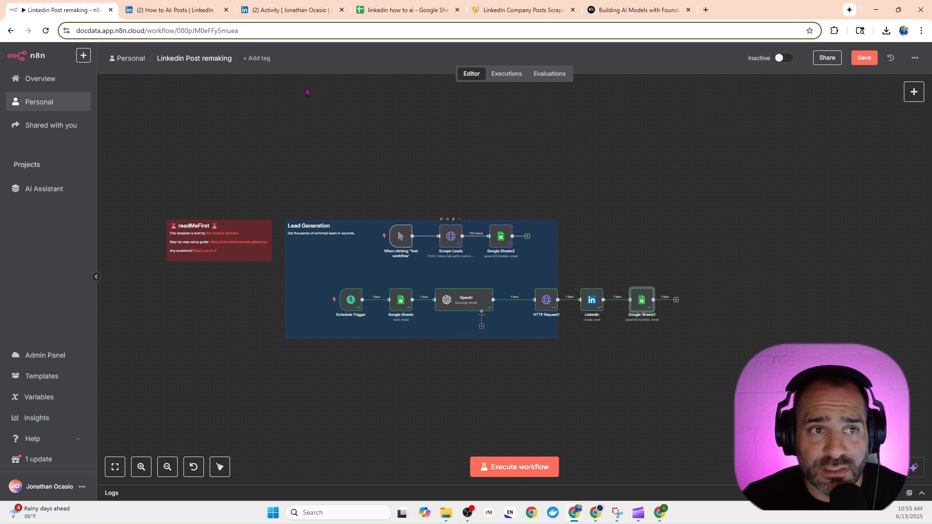
click(214, 9)
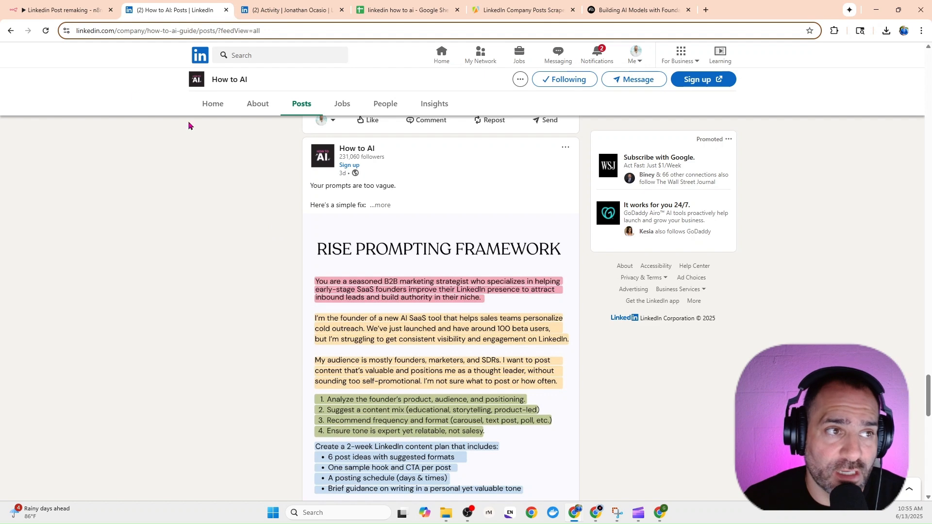
- Run the n8n workflow from its Schedule Trigger and reload the LinkedIn profile's activity page
click(68, 9)
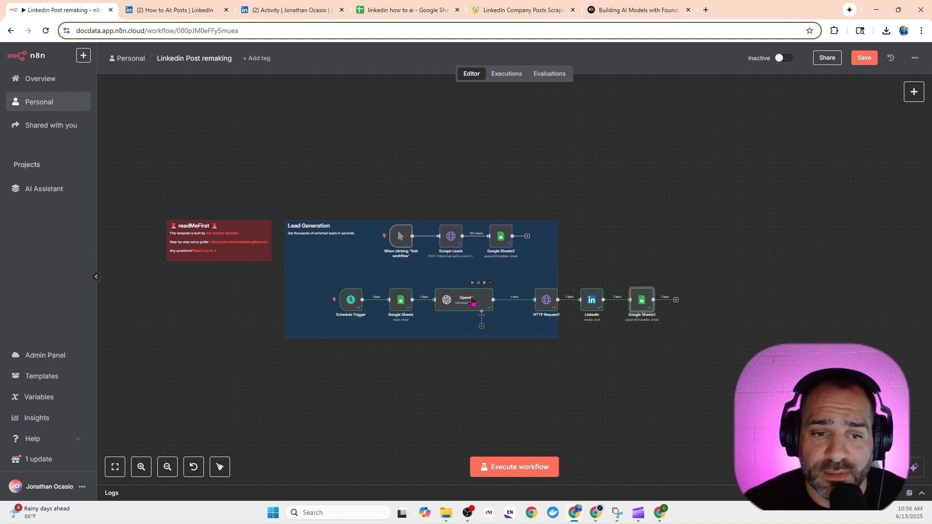
click(334, 301)
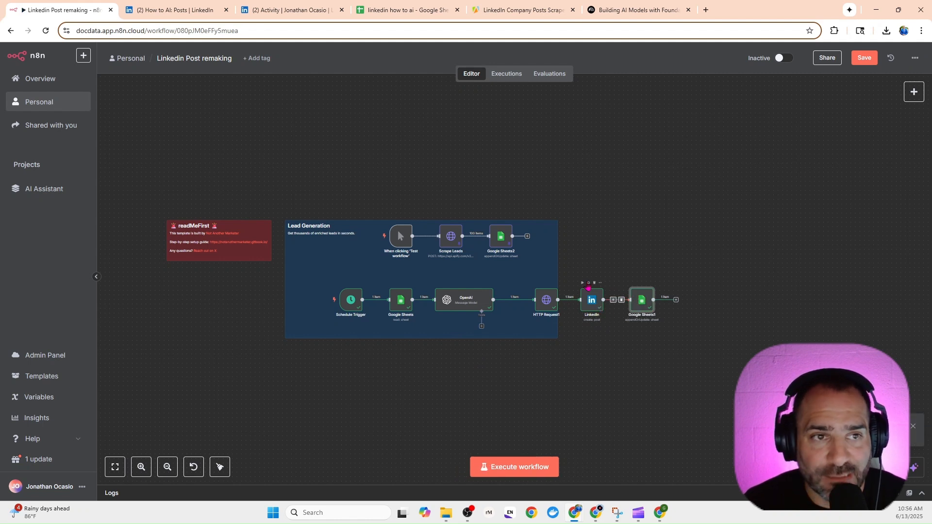
click(252, 11)
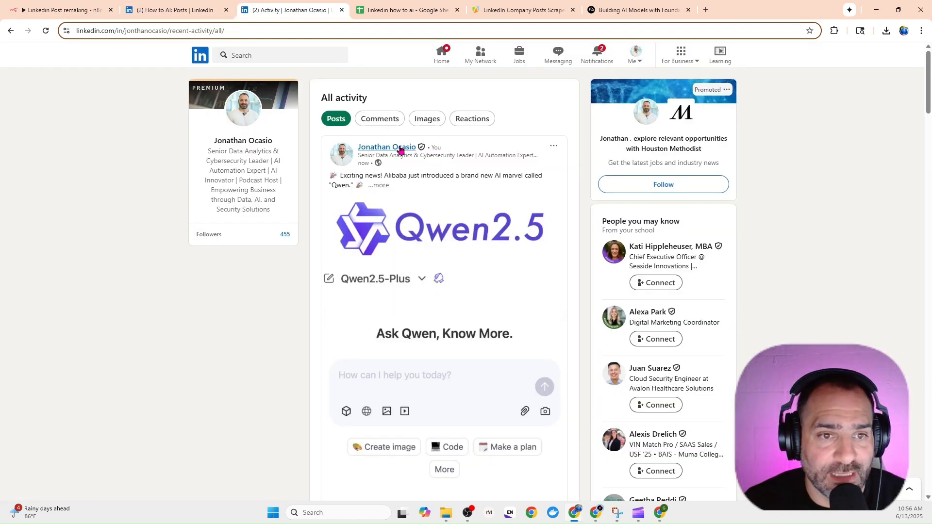
click(46, 31)
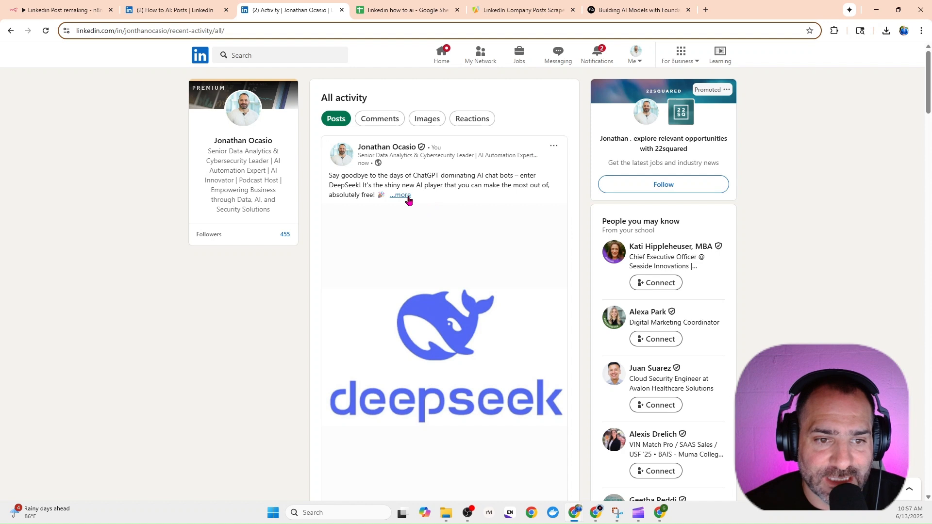
- Expand the newest LinkedIn post about DeepSeek and review its full text and image
click(413, 209)
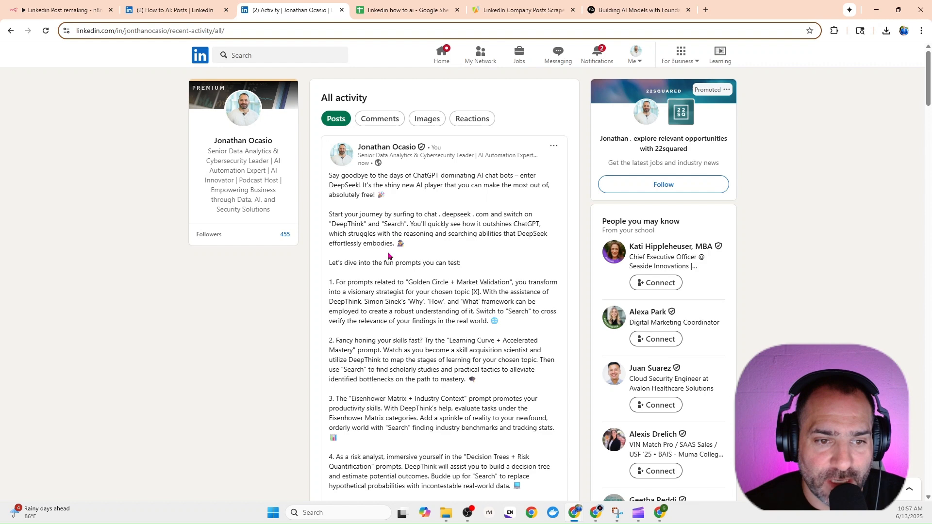
scroll(435, 245, down, 5)
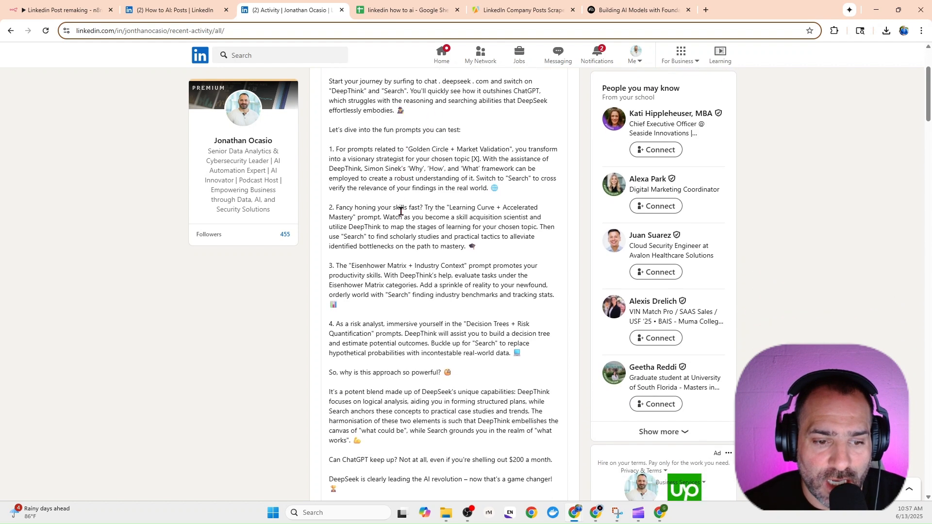
scroll(400, 211, down, 5)
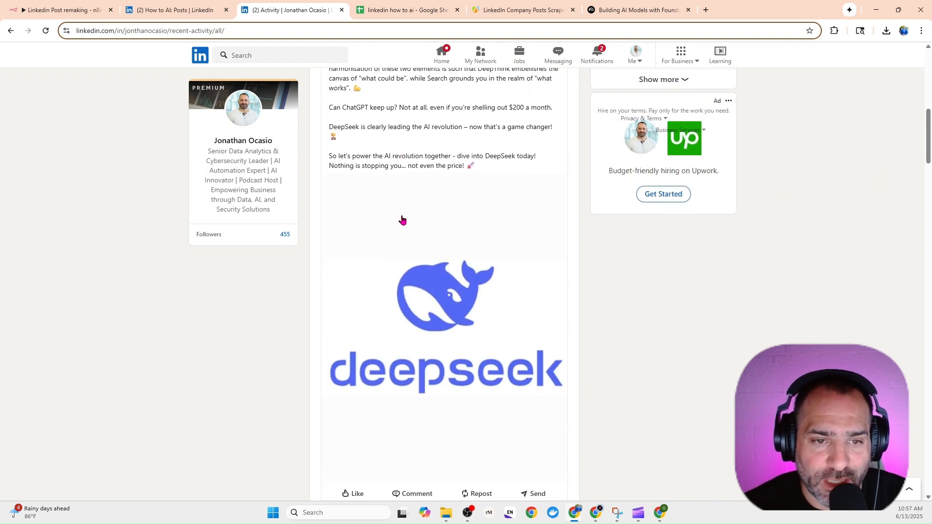
scroll(352, 217, down, 3)
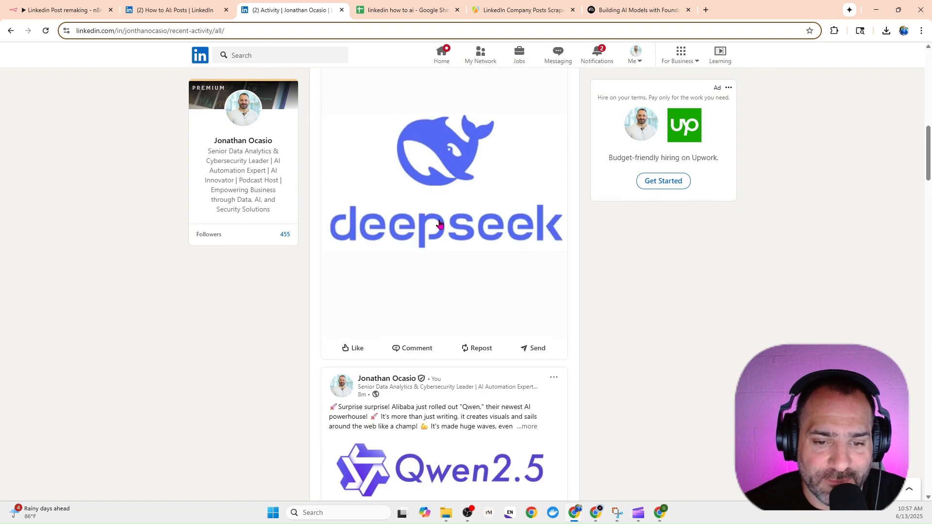
scroll(360, 300, down, 5)
scroll(426, 223, up, 20)
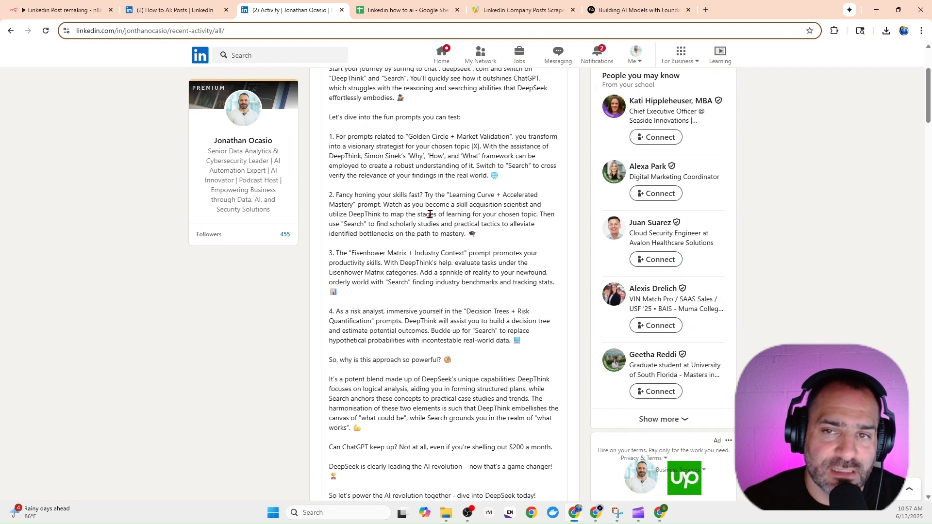
- In the n8n workflow, inspect the Scrape Leads node's request URL and JSON body, and return to the canvas
click(88, 11)
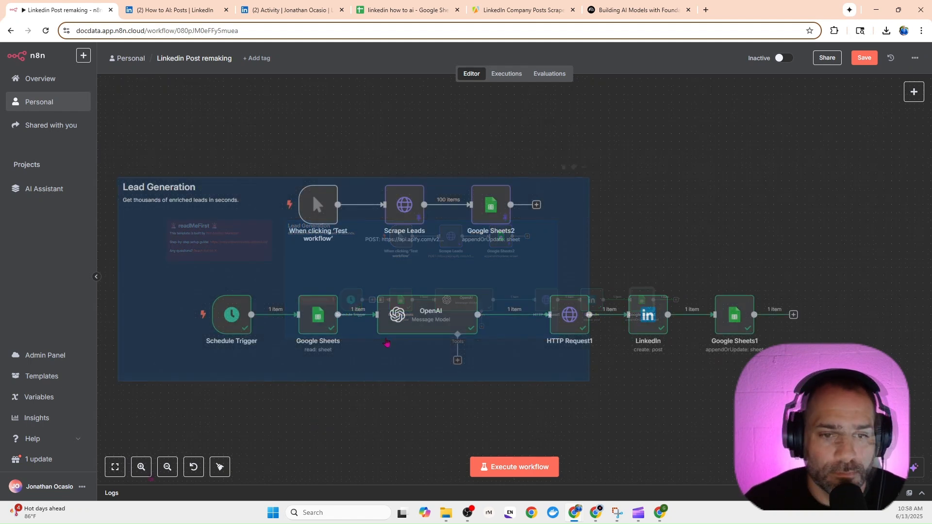
mouse_move(480, 315)
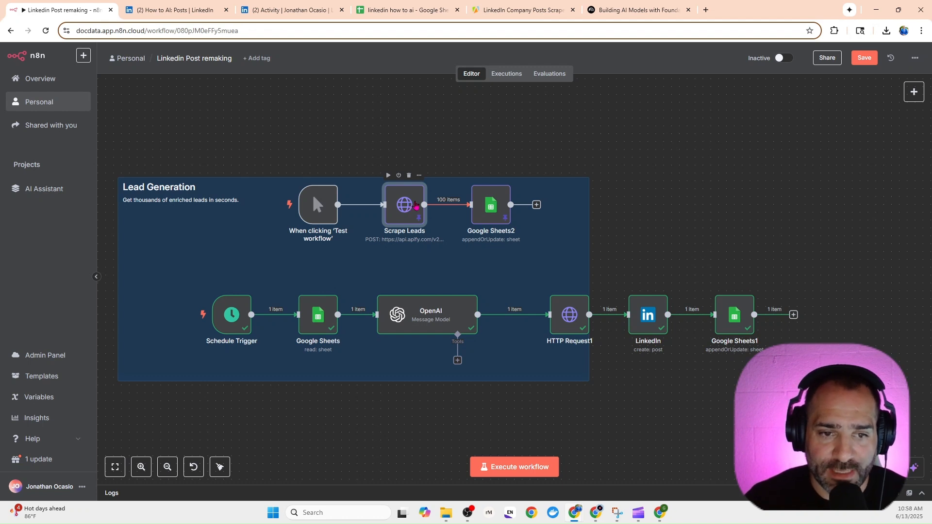
double_click(410, 209)
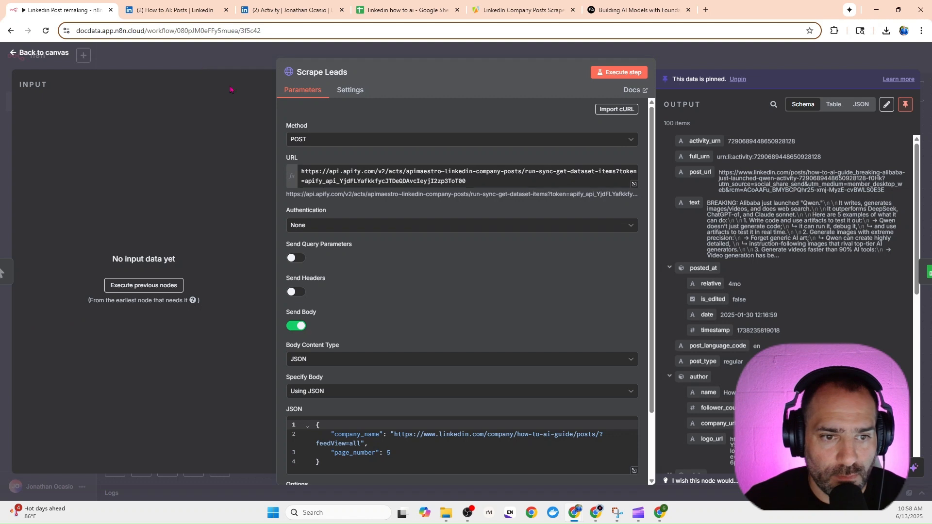
key(Escape)
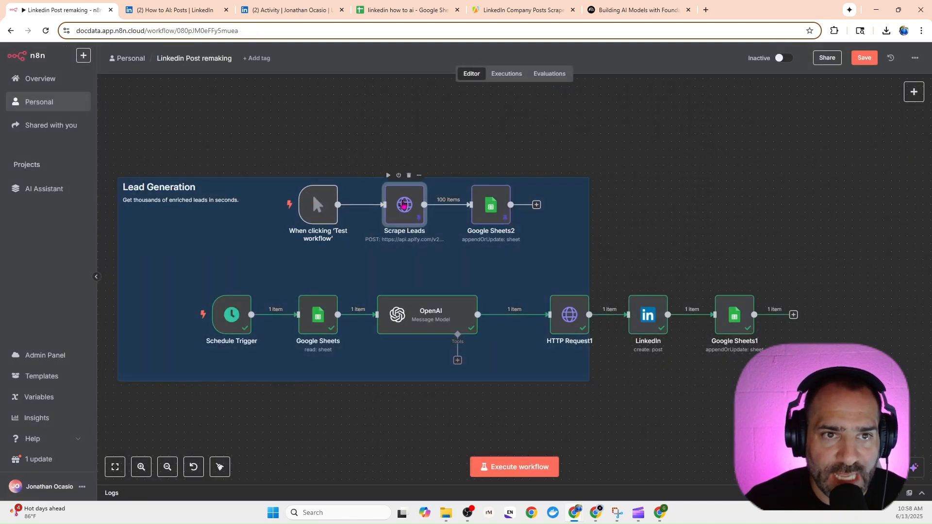
- Switch to Apify and examine the LinkedIn Company Posts Scraper's integrations page, including its API options and header
click(494, 10)
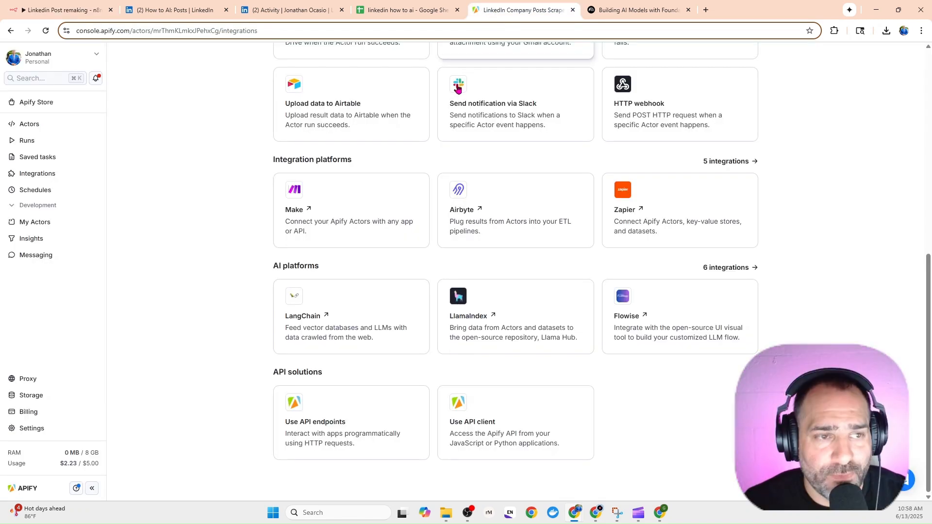
scroll(361, 258, up, 1)
scroll(362, 262, down, 1)
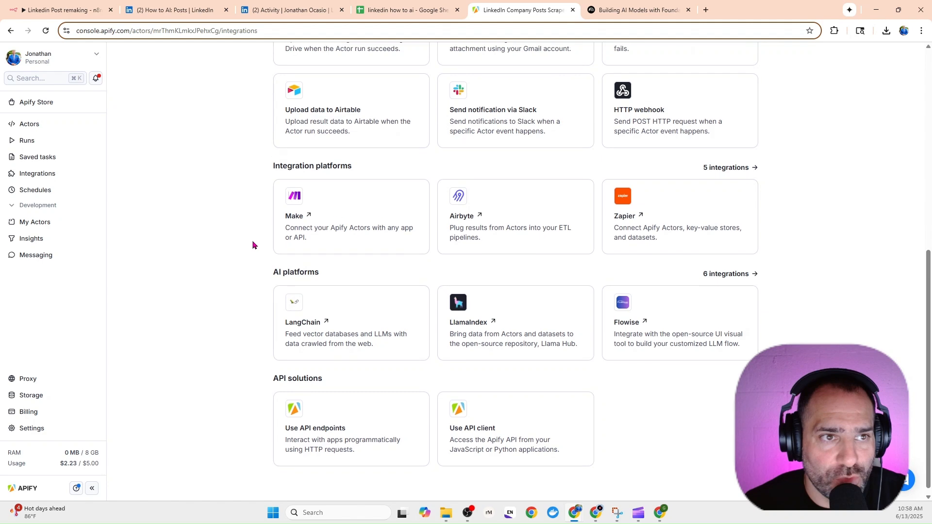
scroll(249, 277, up, 8)
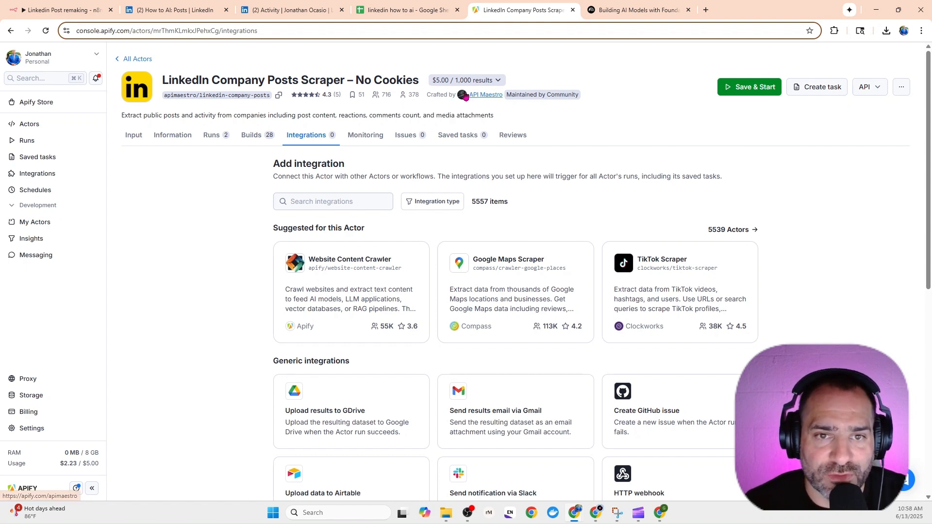
mouse_move(68, 474)
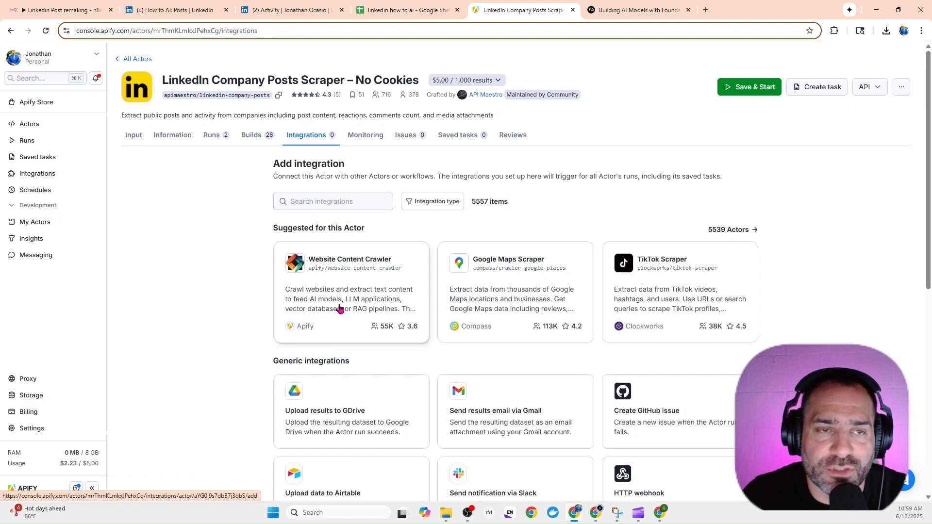
- Return to n8n and review the target document, match column and mapped values in the Google Sheets2 node
click(69, 11)
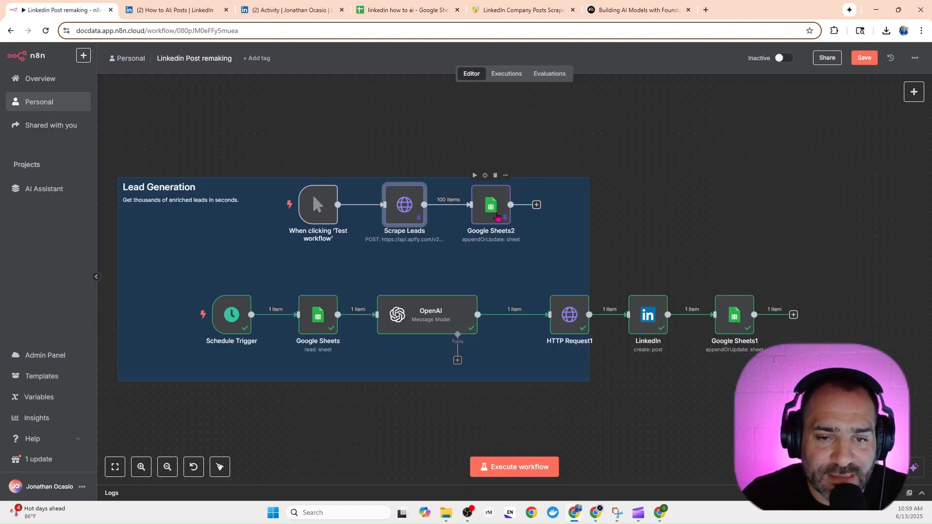
click(495, 211)
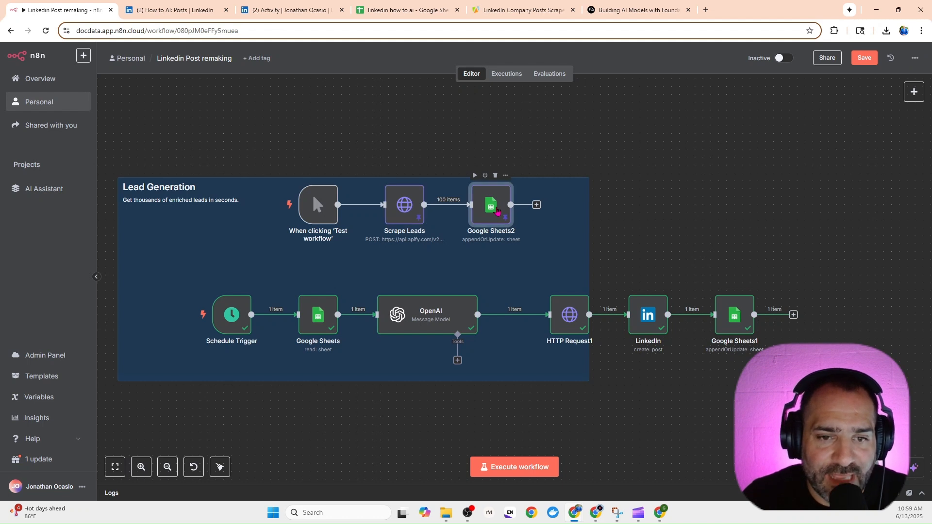
double_click(496, 211)
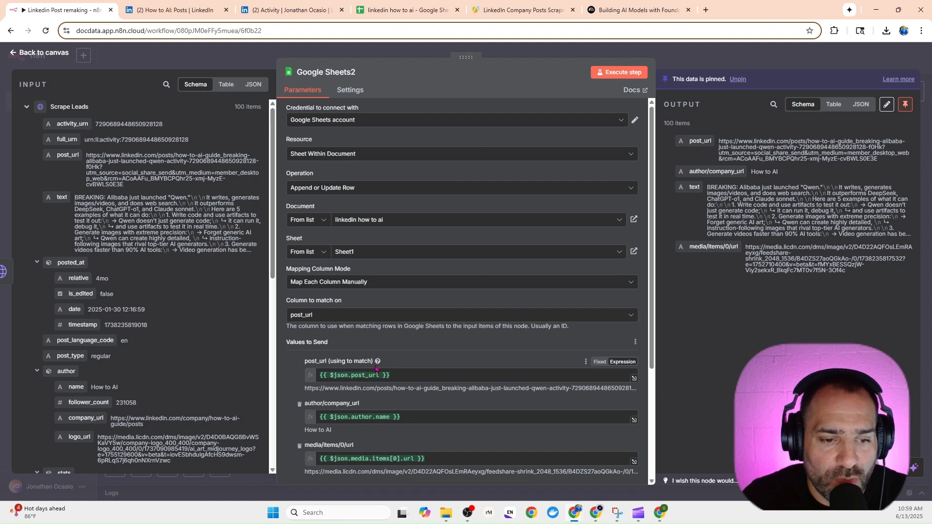
scroll(501, 251, down, 3)
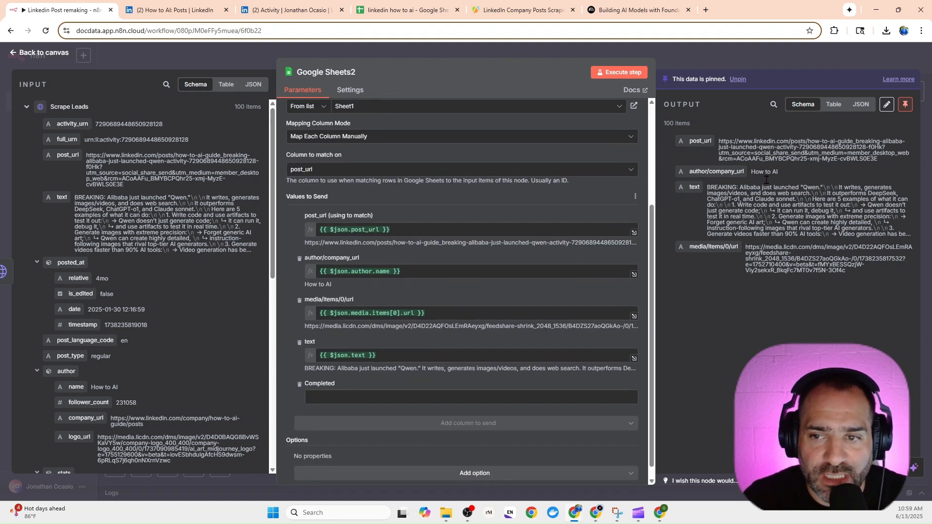
- Switch to the linkedin how to ai spreadsheet and examine the company, media URL, post URL, text and Completed columns
click(392, 13)
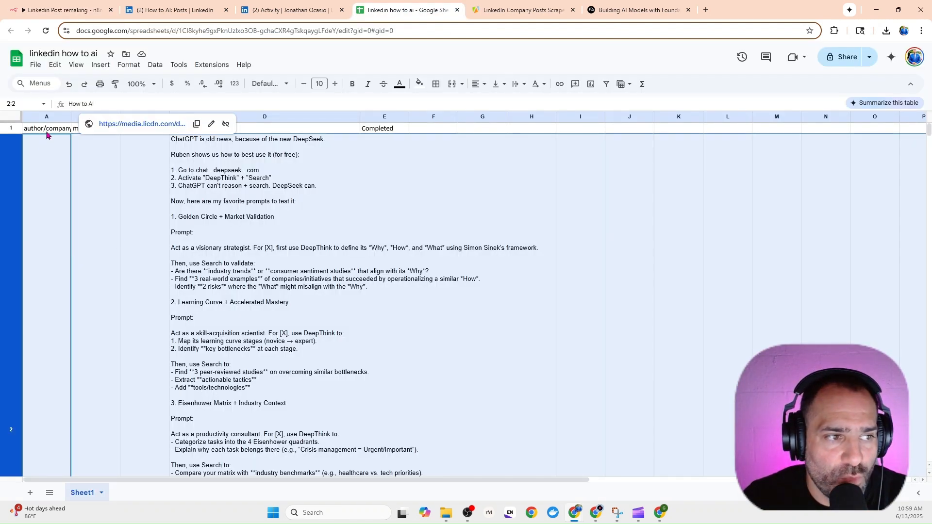
click(95, 210)
scroll(27, 262, down, 4)
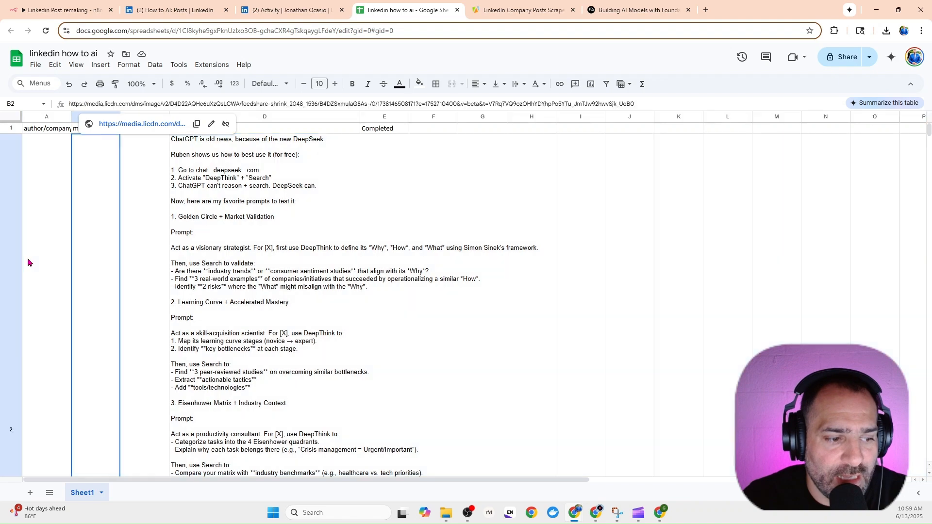
scroll(50, 258, up, 4)
scroll(50, 259, down, 8)
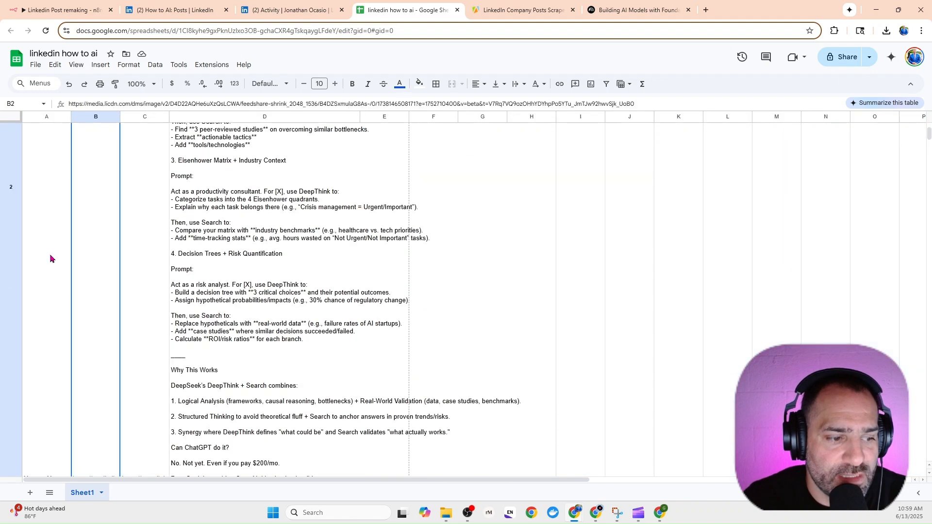
scroll(92, 293, up, 10)
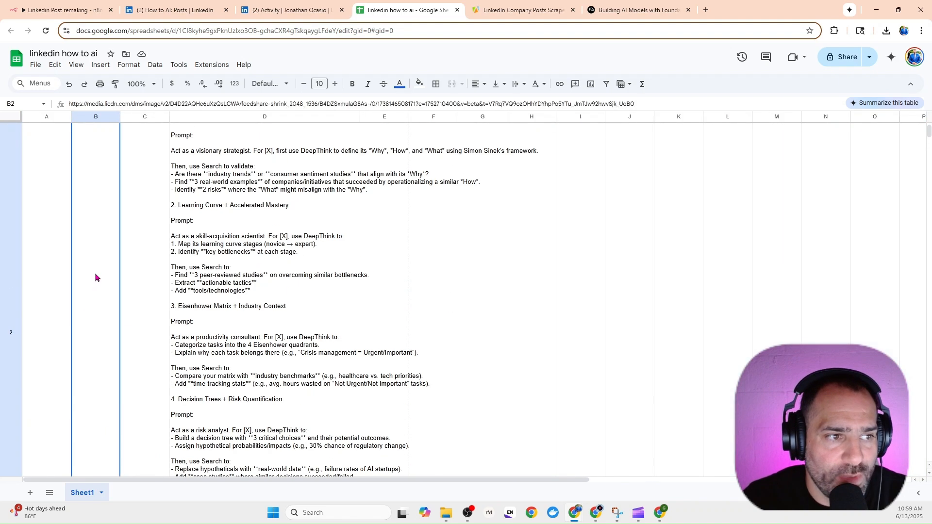
scroll(100, 277, down, 8)
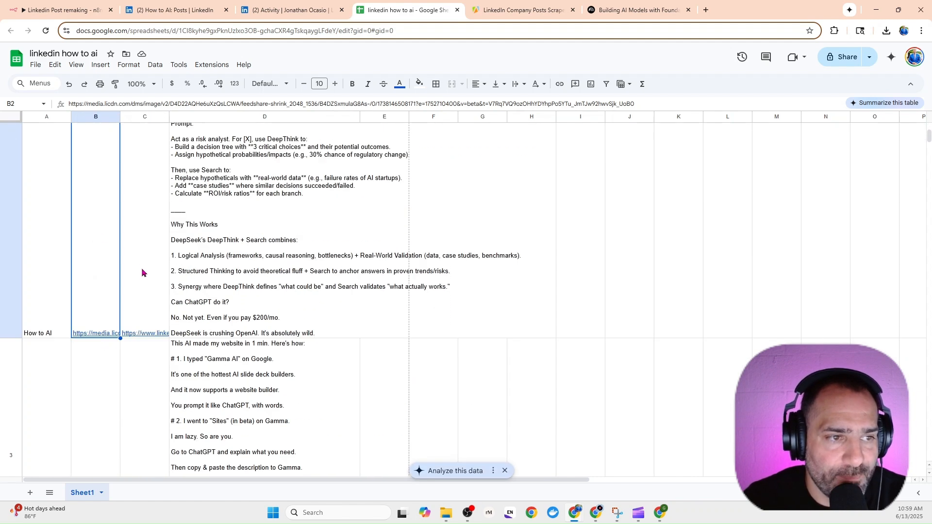
scroll(142, 273, up, 10)
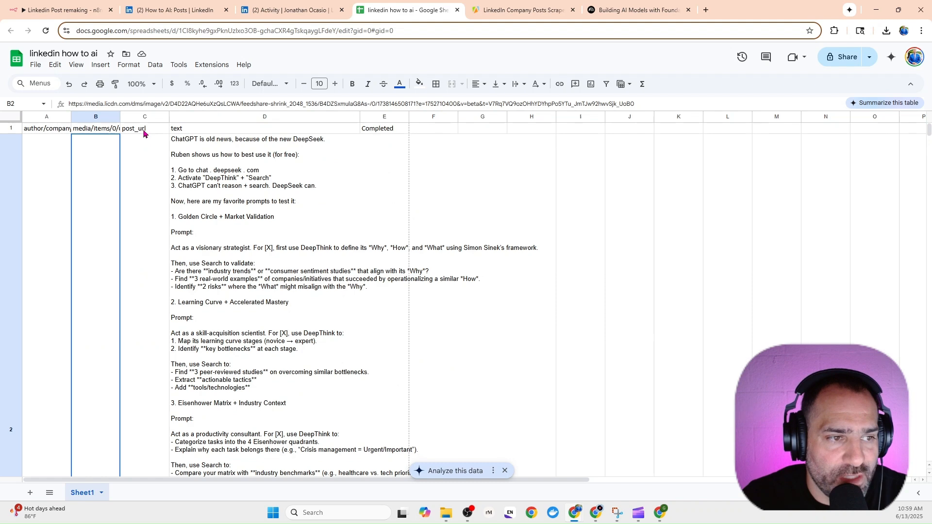
scroll(151, 277, down, 8)
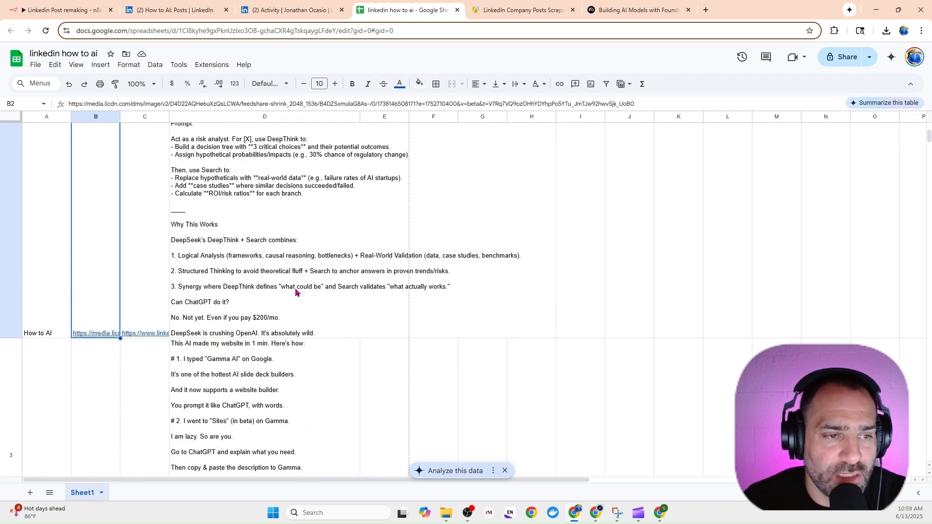
scroll(288, 292, up, 10)
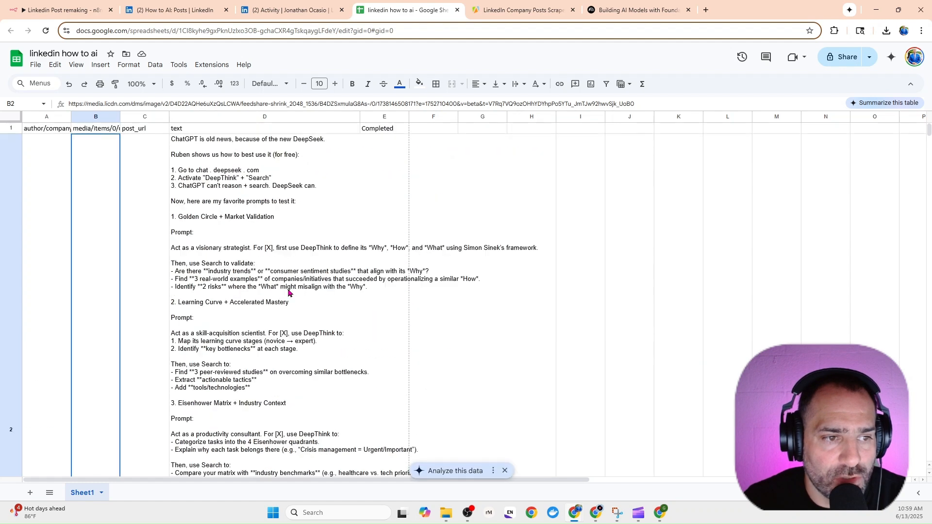
- Read through the scraped post text in cell D2 and return to the Google Sheets2 node in n8n
click(226, 155)
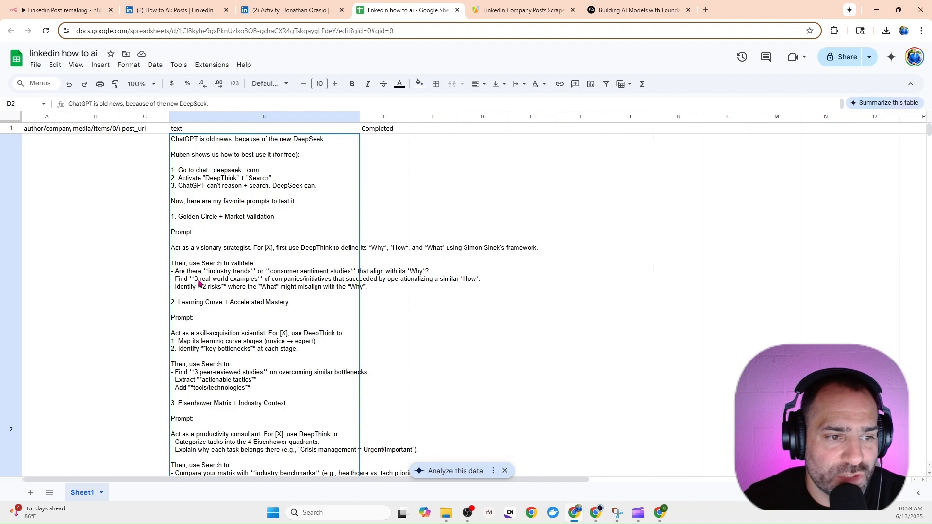
scroll(232, 270, down, 4)
scroll(233, 269, down, 5)
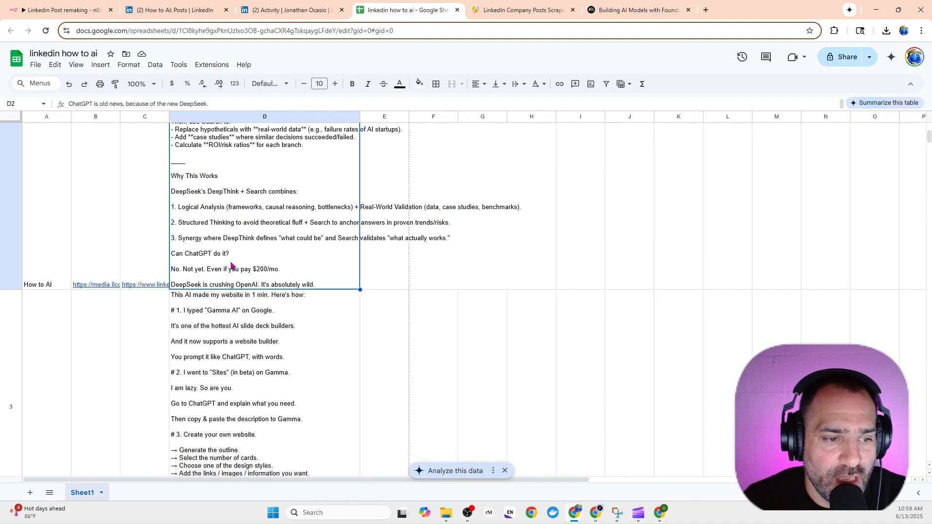
scroll(207, 282, down, 3)
scroll(205, 281, up, 10)
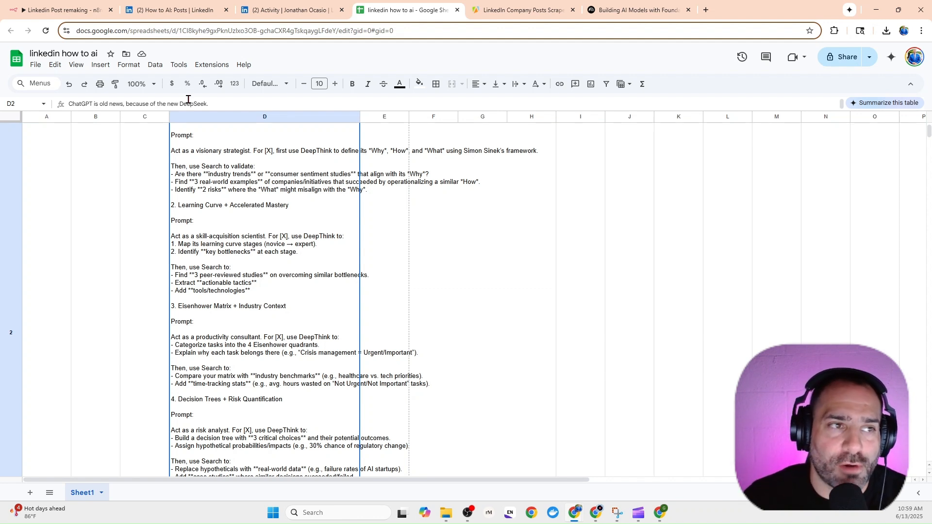
click(58, 7)
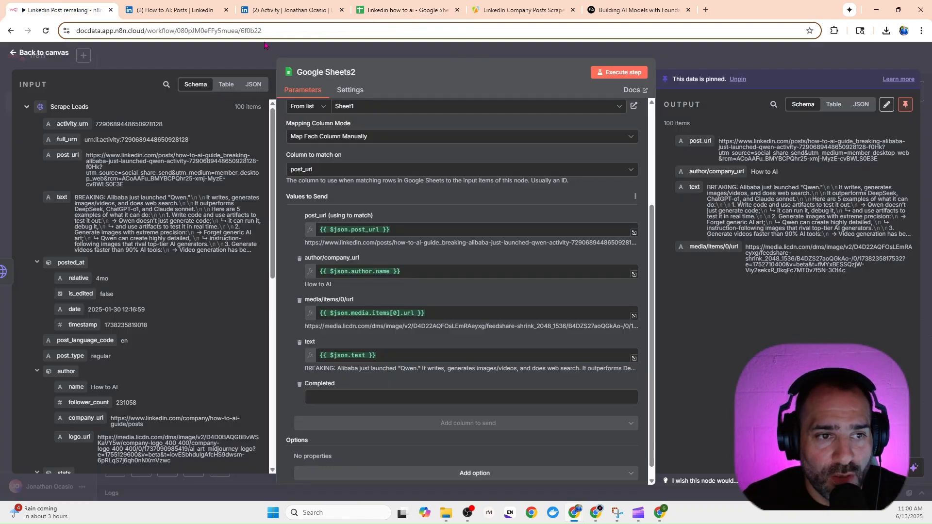
- Leave the Google Sheets2 node and review the Schedule Trigger's interval, hours between triggers and trigger minute
click(259, 63)
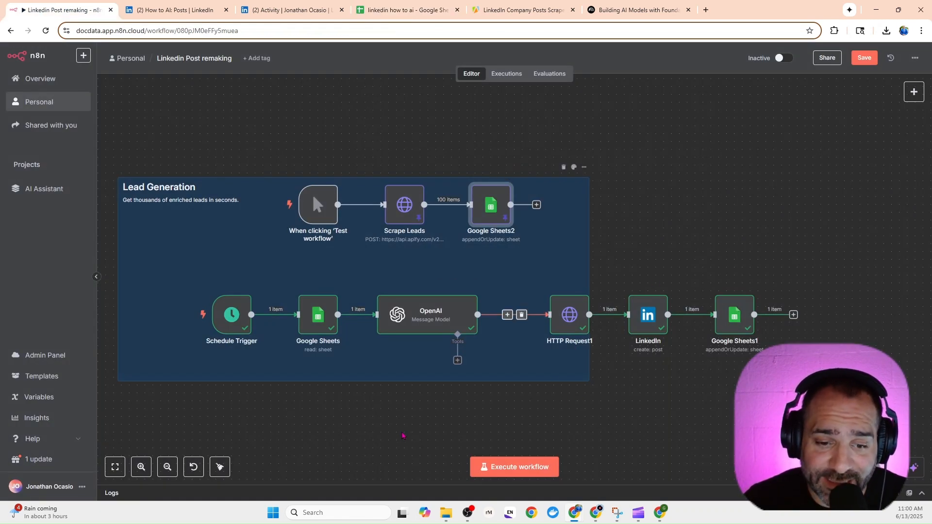
click(399, 418)
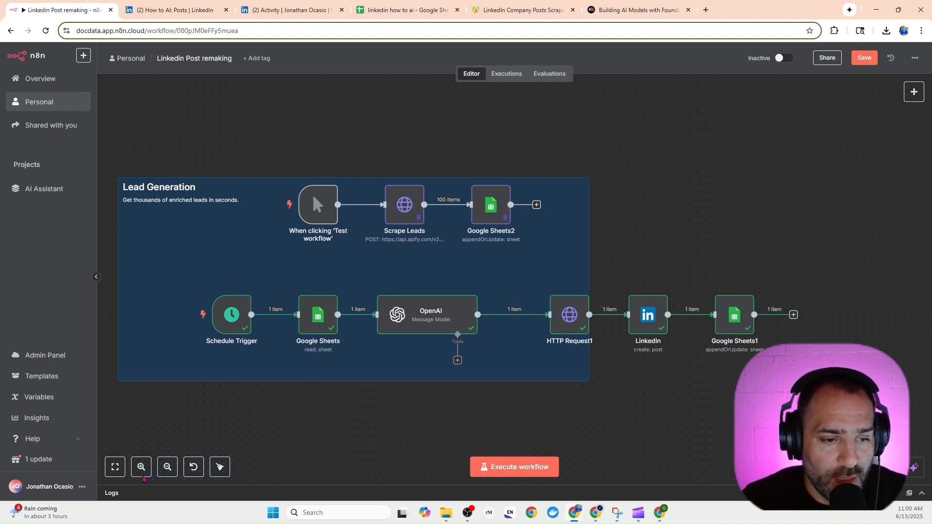
click(141, 468)
drag(243, 433, 297, 404)
mouse_move(217, 303)
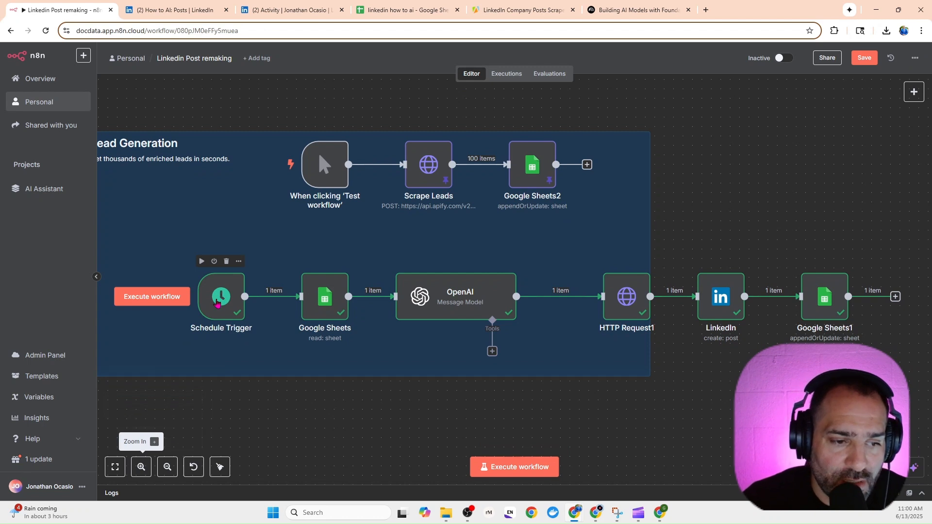
double_click(217, 303)
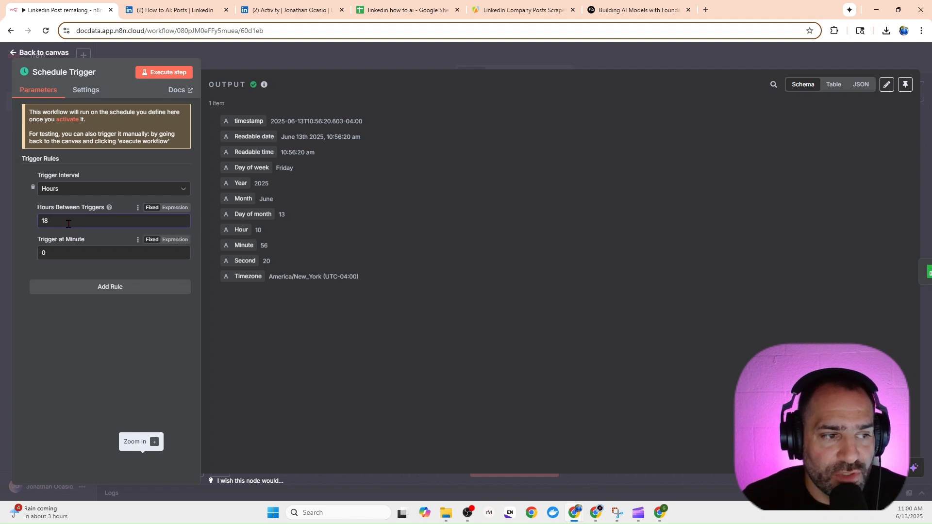
click(78, 254)
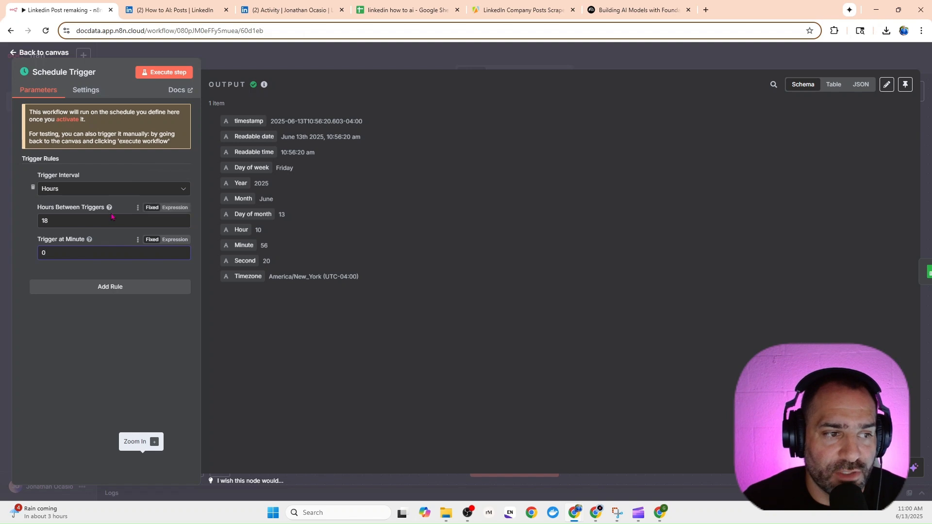
key(Escape)
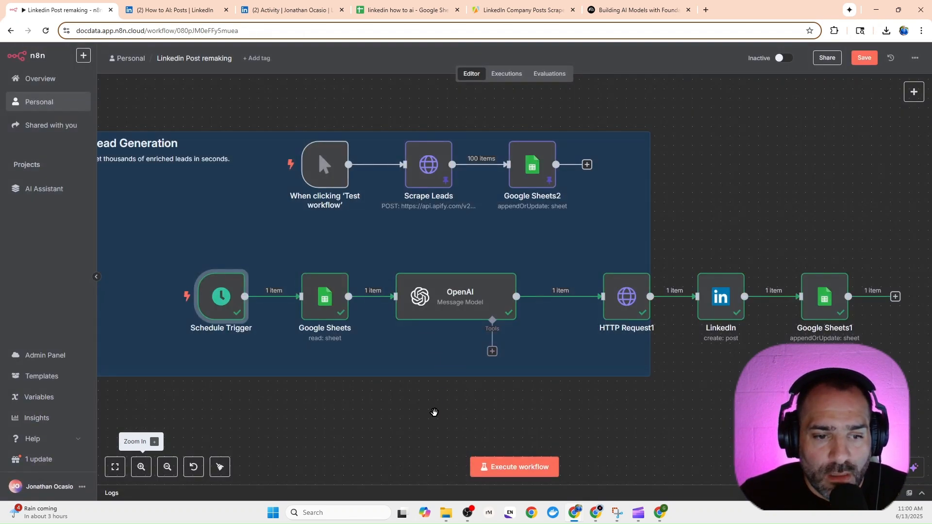
- Review the Google Sheets read node's document, sheet, filters, first-matching-row option and output, and return to the canvas
drag(435, 409, 376, 390)
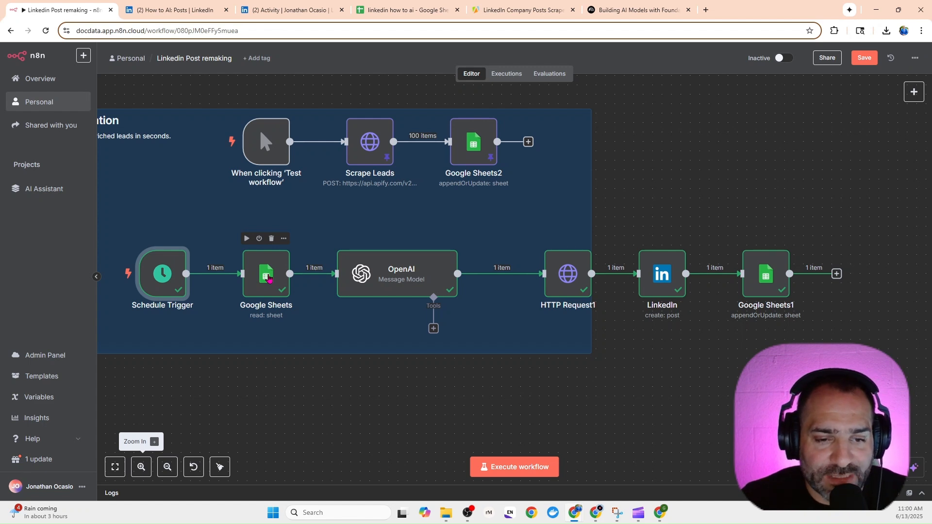
click(269, 279)
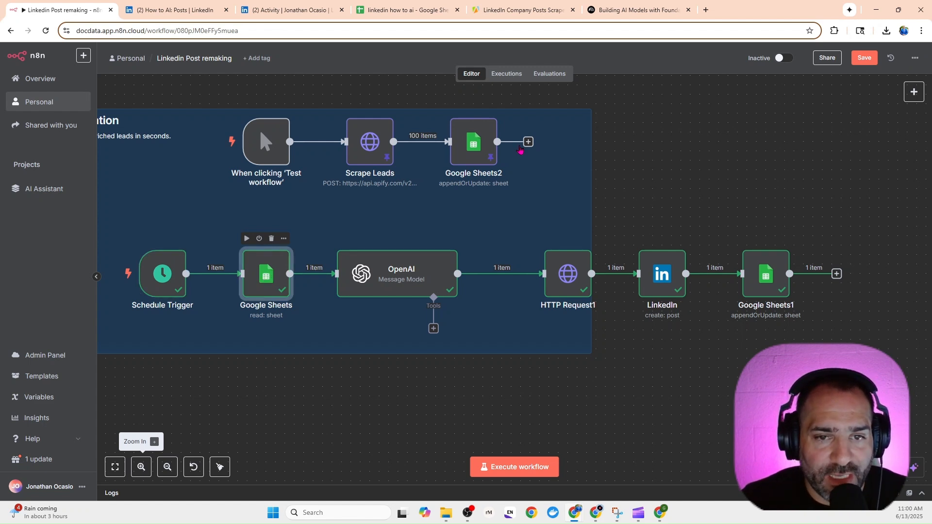
double_click(269, 279)
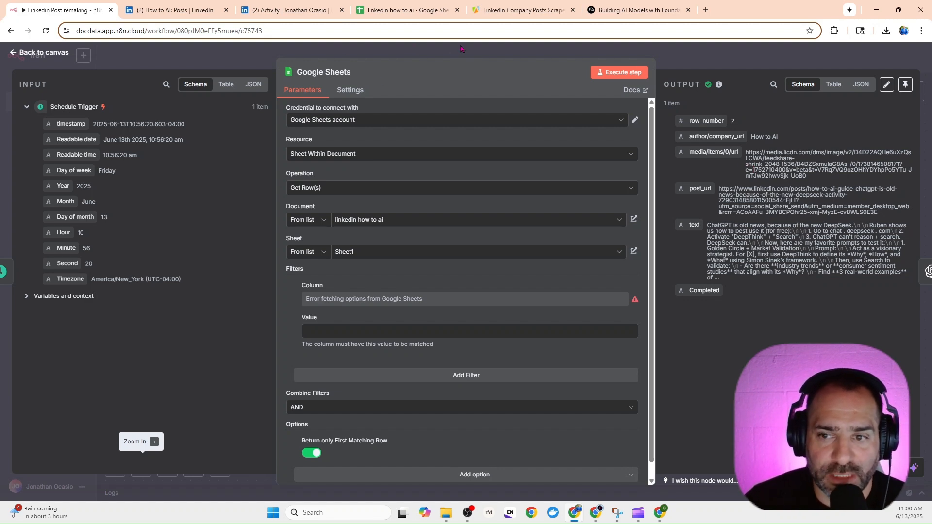
click(728, 64)
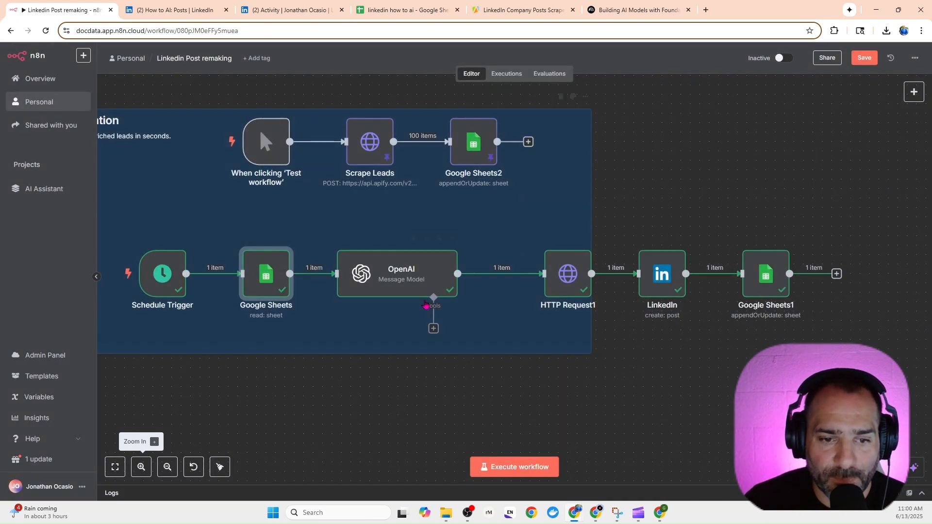
- Examine the OpenAI node's rewriting prompt, its resolved result through the image link, and the node's output
double_click(421, 286)
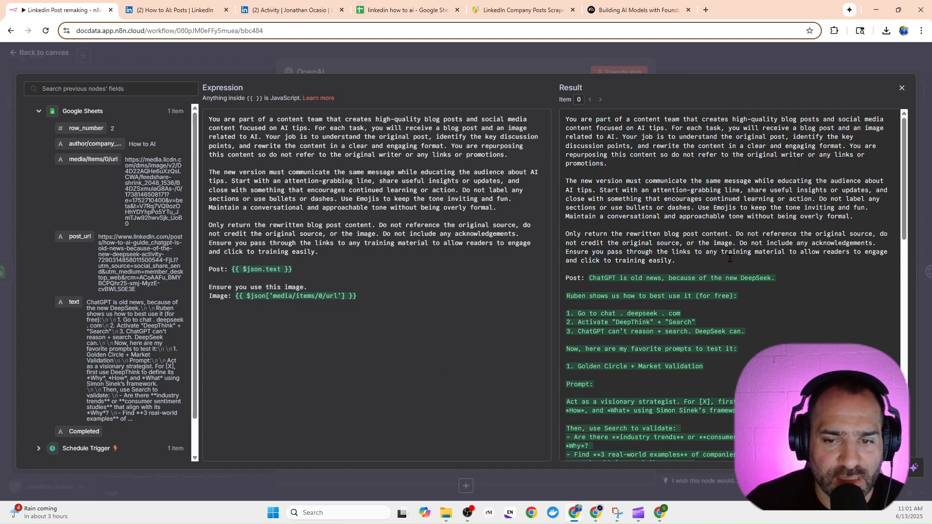
scroll(727, 263, down, 4)
scroll(727, 263, down, 9)
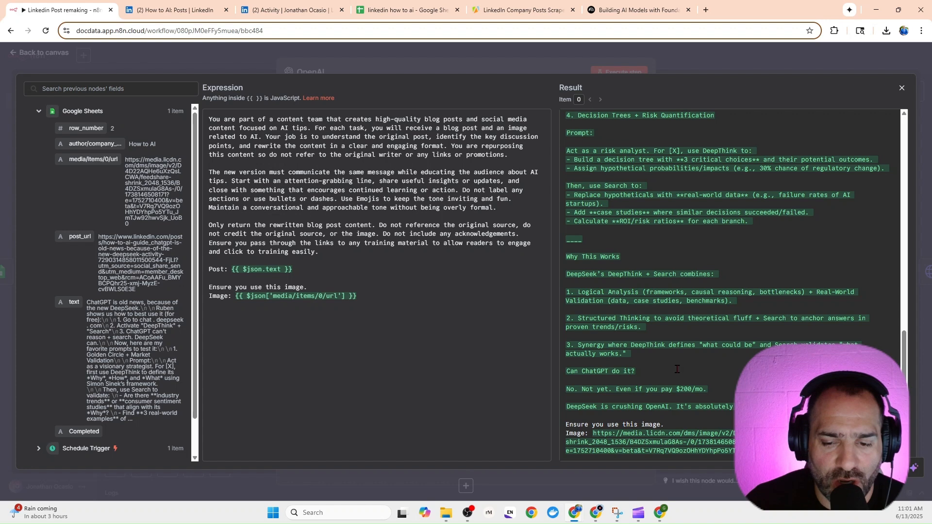
click(519, 51)
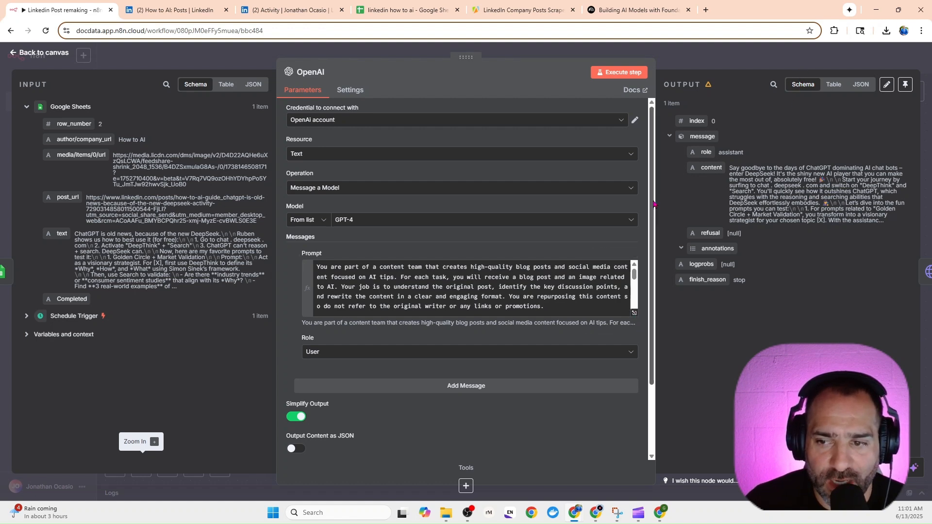
click(741, 65)
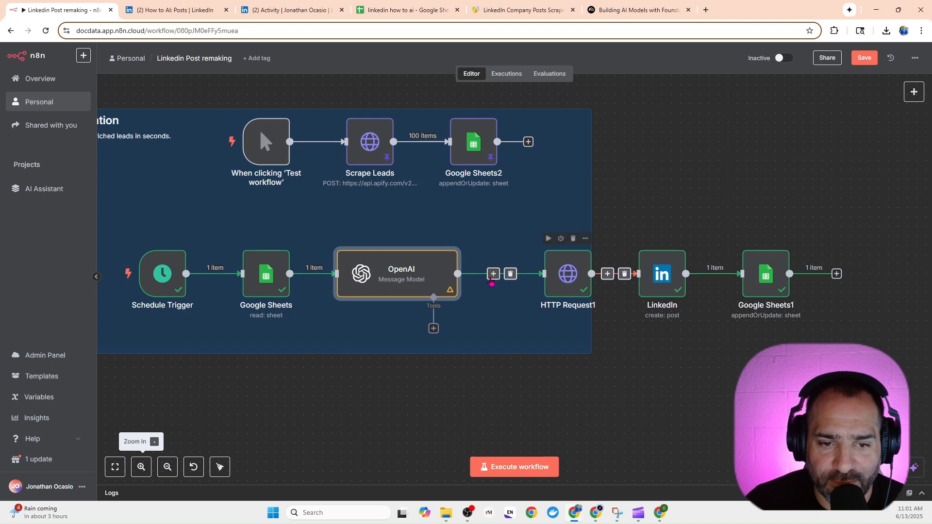
- Inspect the HTTP Request1 node's URL expression and view the downloaded image in its binary output
click(561, 278)
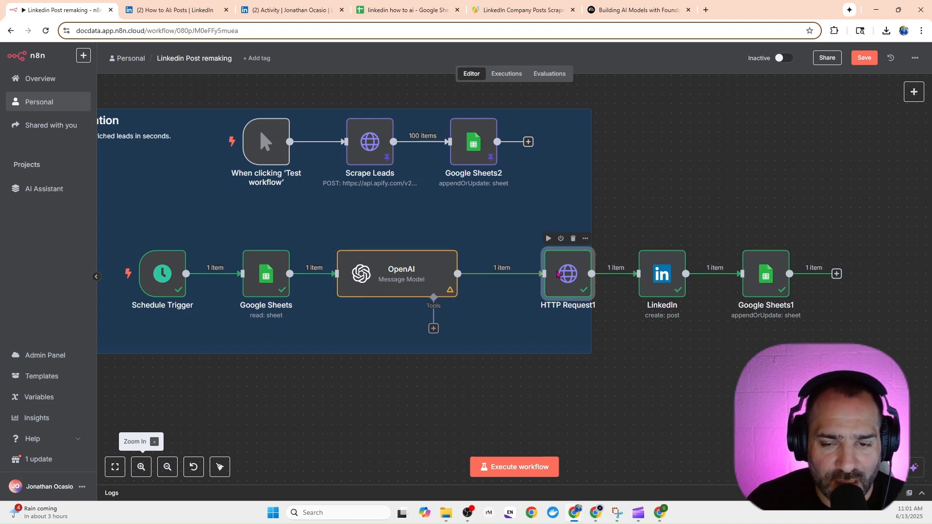
double_click(561, 277)
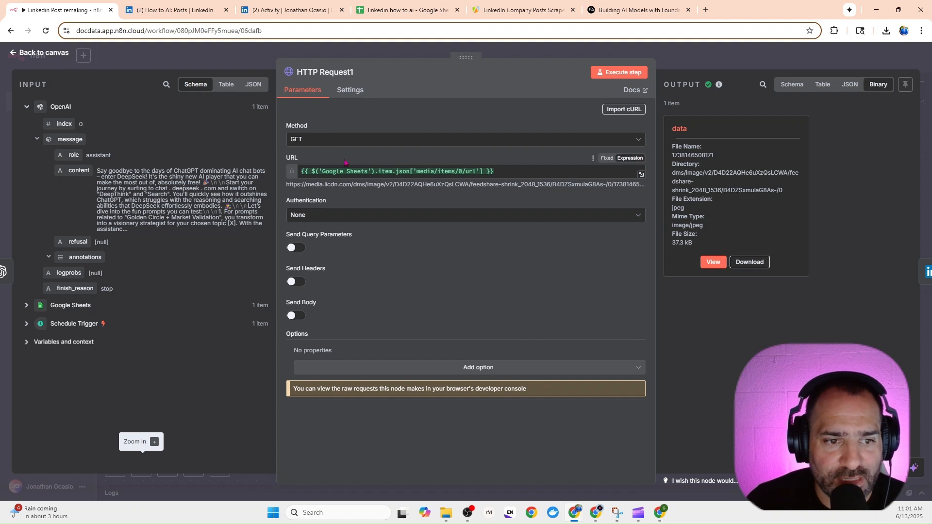
click(712, 262)
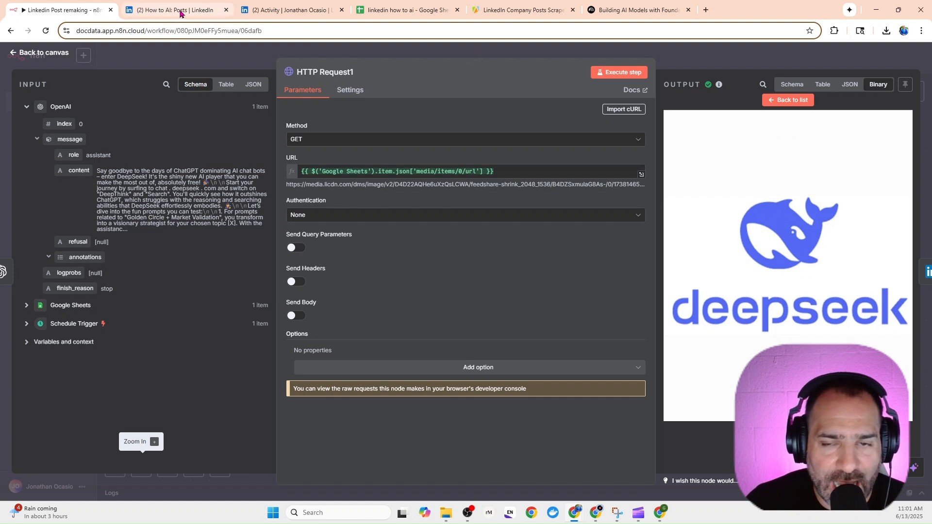
click(713, 59)
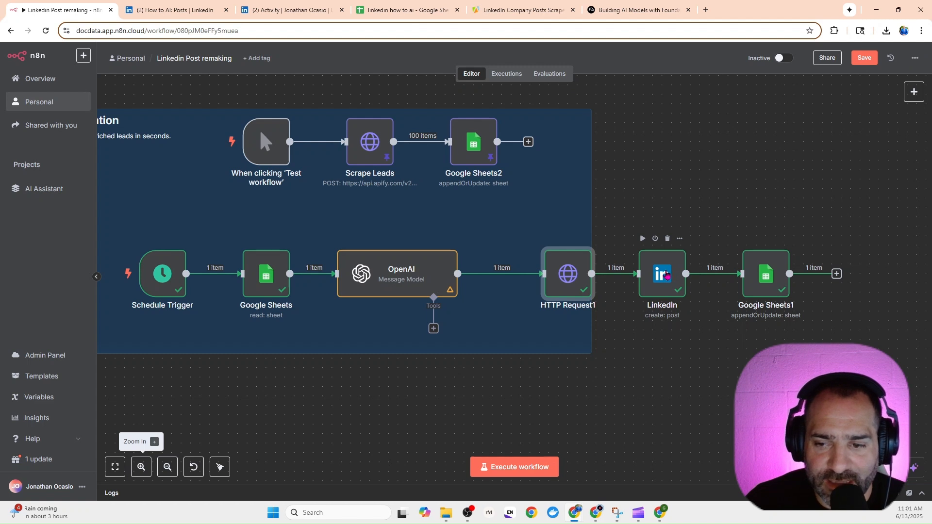
- Review the Google Sheets1 node's operation, match column and mapped values down to the Completed field, and return to the canvas
click(779, 284)
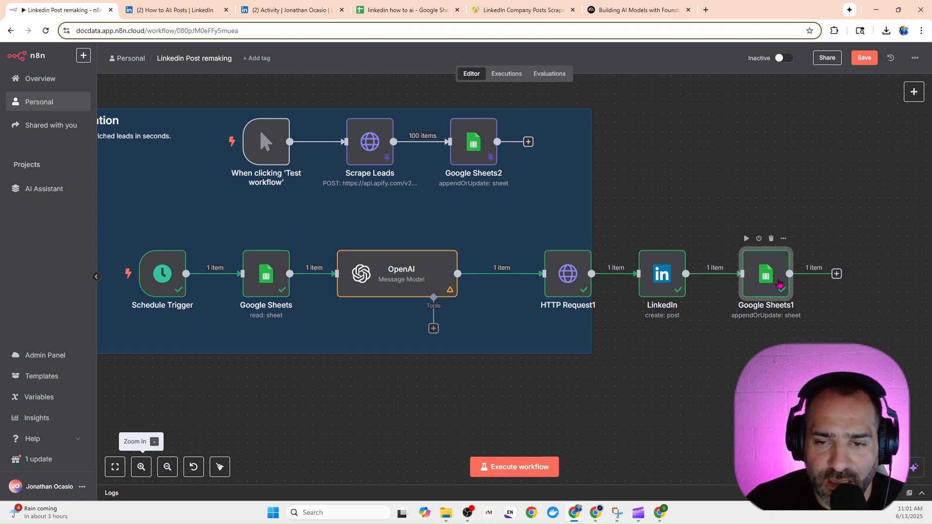
double_click(779, 284)
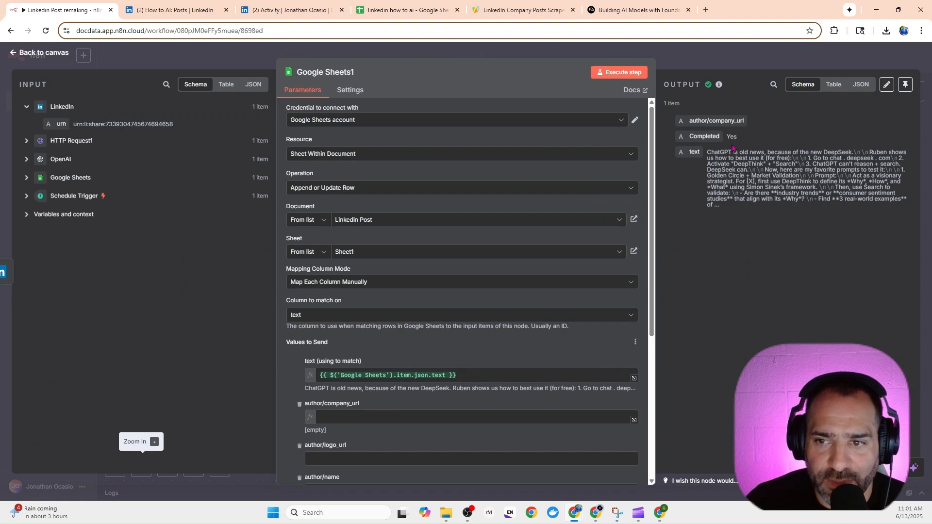
scroll(484, 243, down, 5)
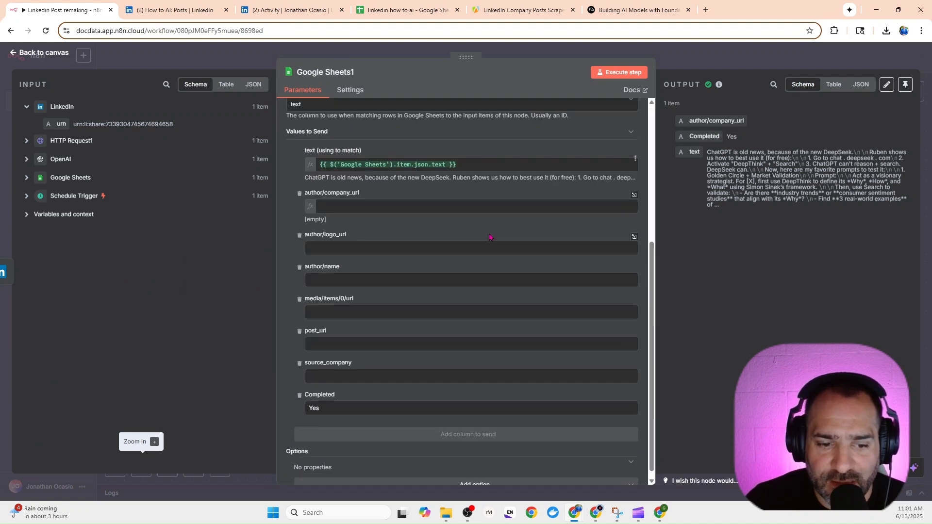
scroll(484, 243, up, 5)
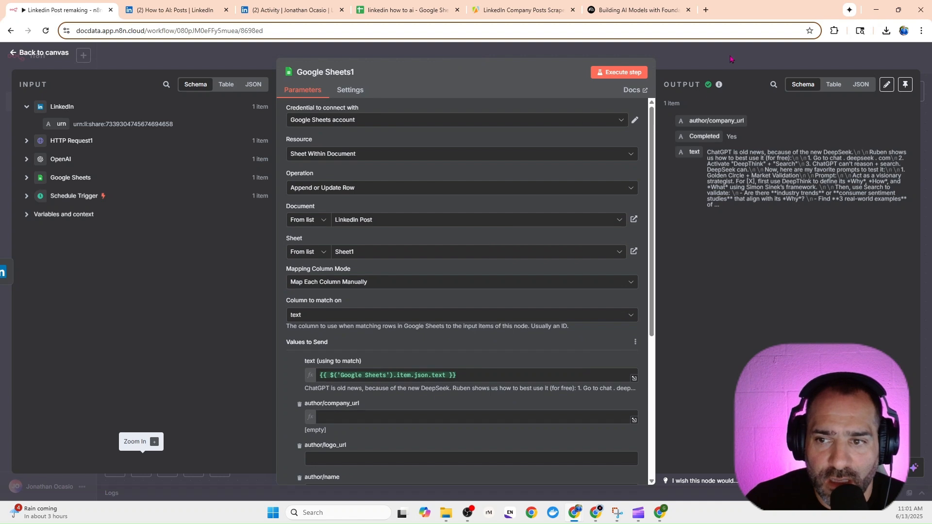
click(729, 62)
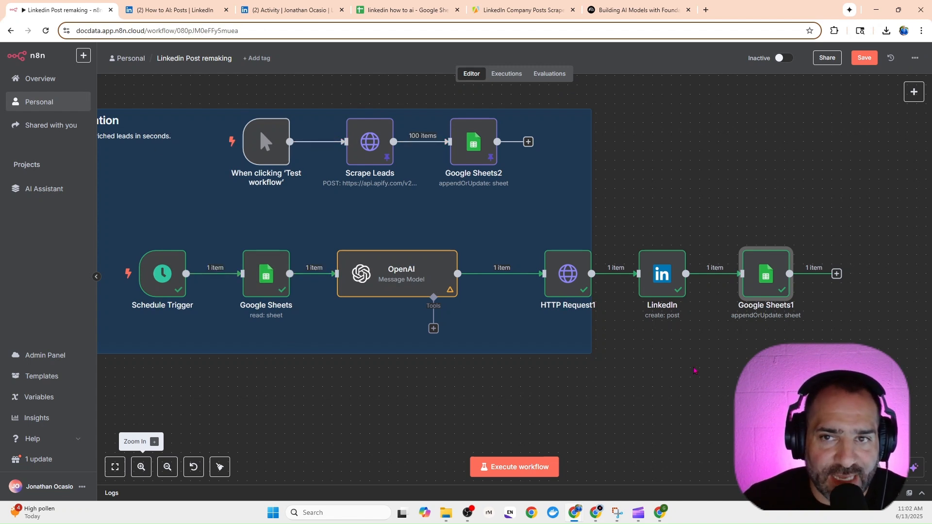
- Rename the new empty workflow as "Linked Reper video"
mouse_move(449, 254)
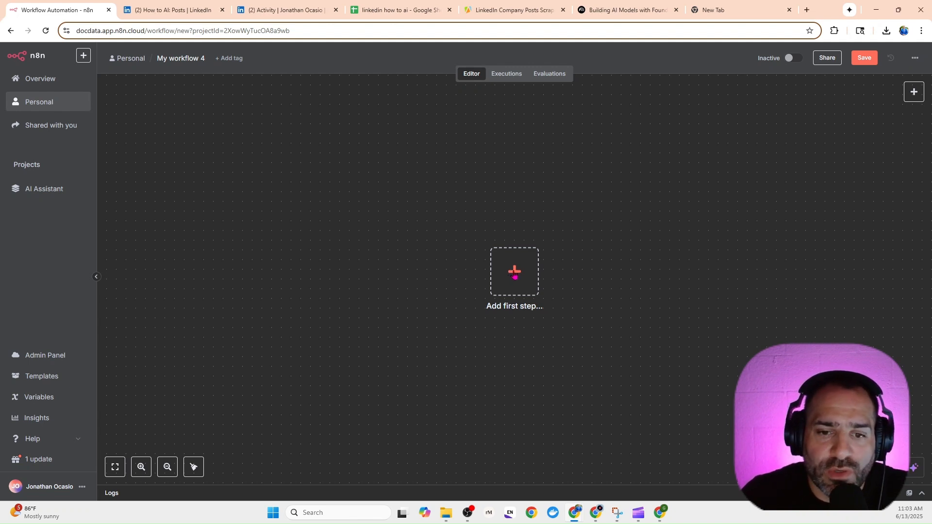
click(514, 274)
click(572, 203)
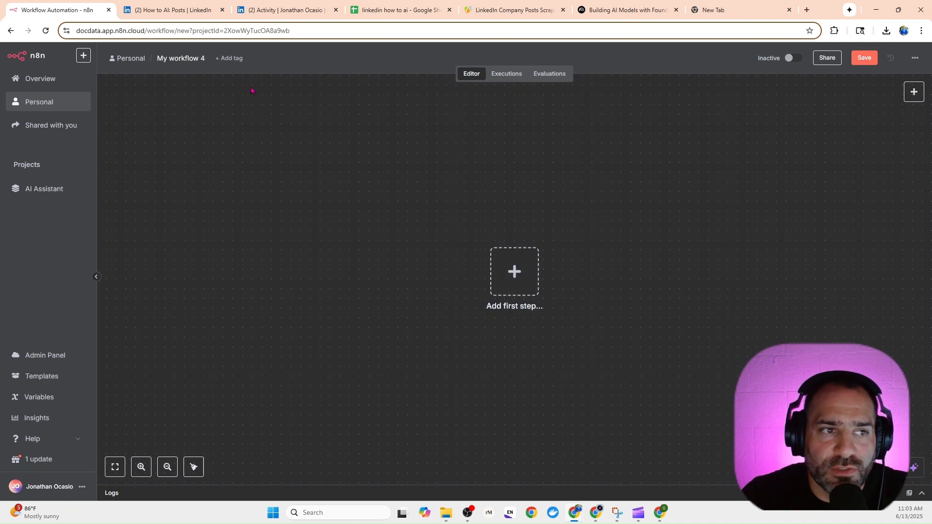
click(175, 59)
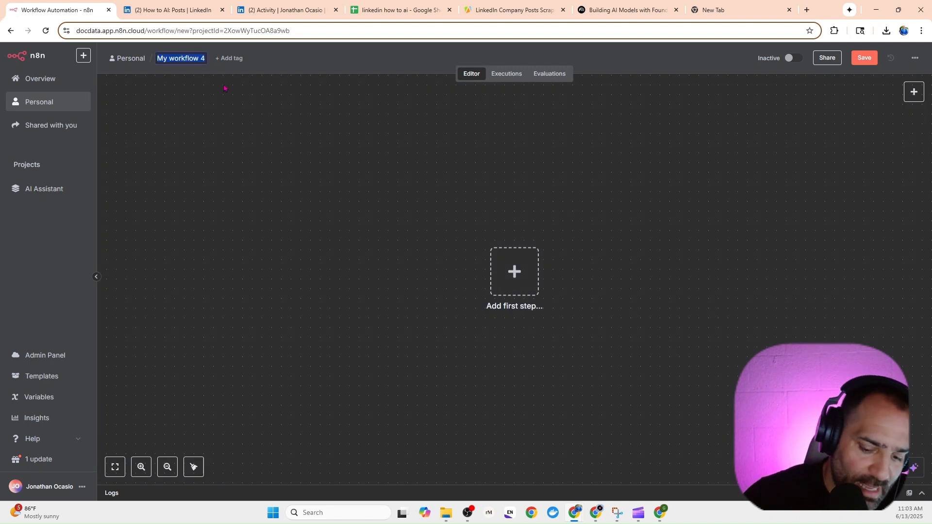
key(BackSpace)
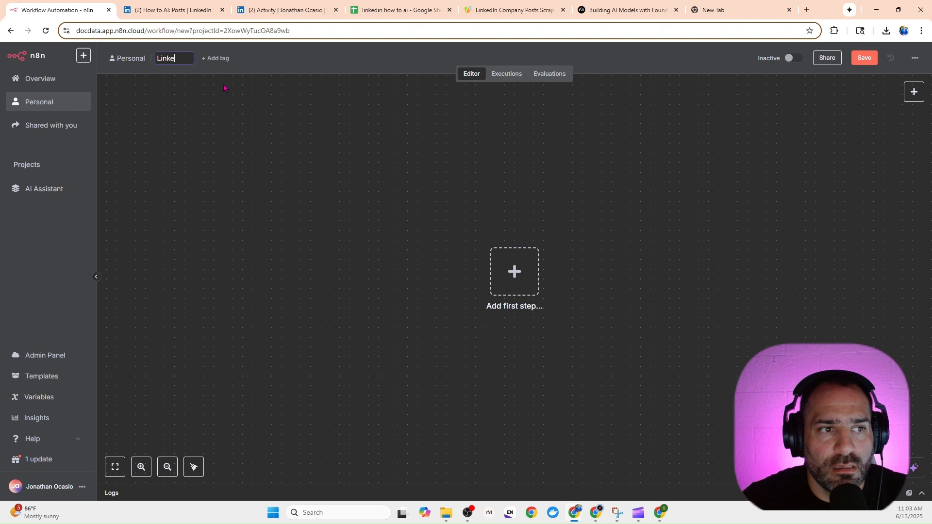
text(Reper )
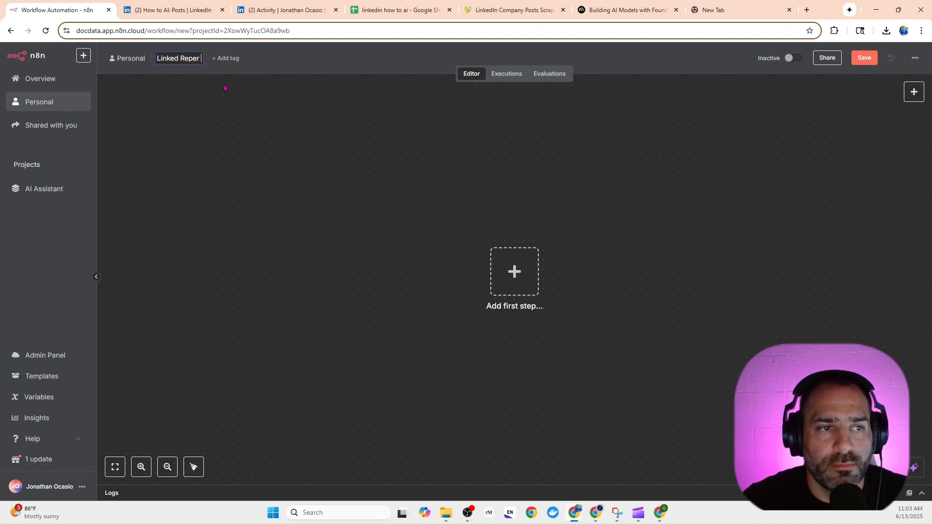
text(vido)
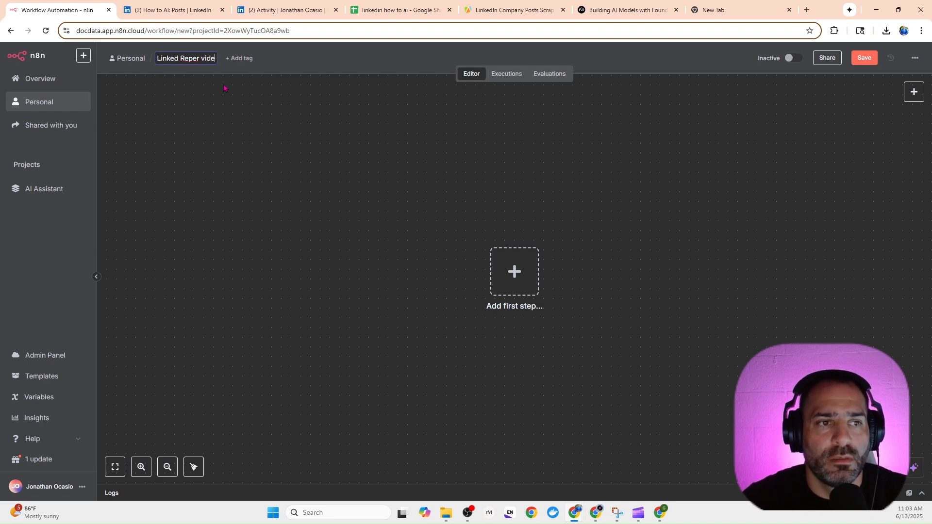
text(o)
key(Return)
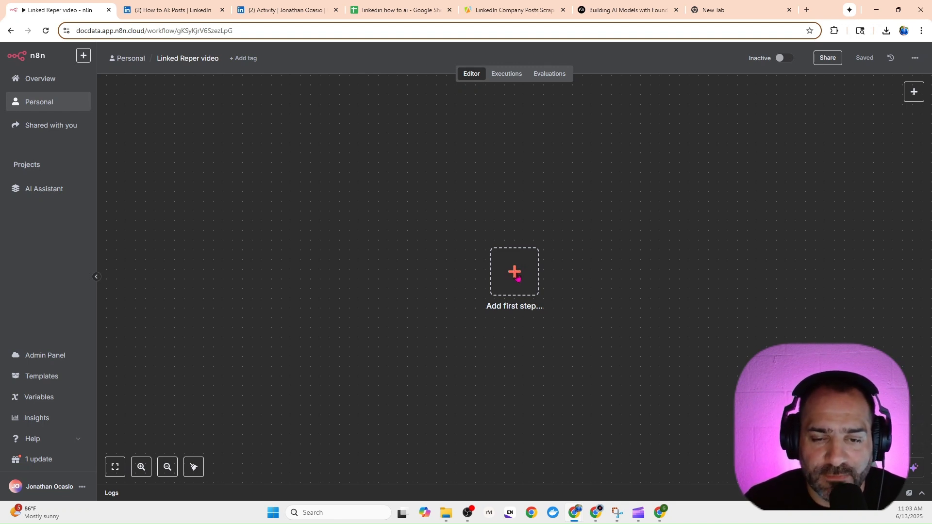
- Add a manual trigger as the workflow's first step and place it toward the canvas's upper left
click(516, 274)
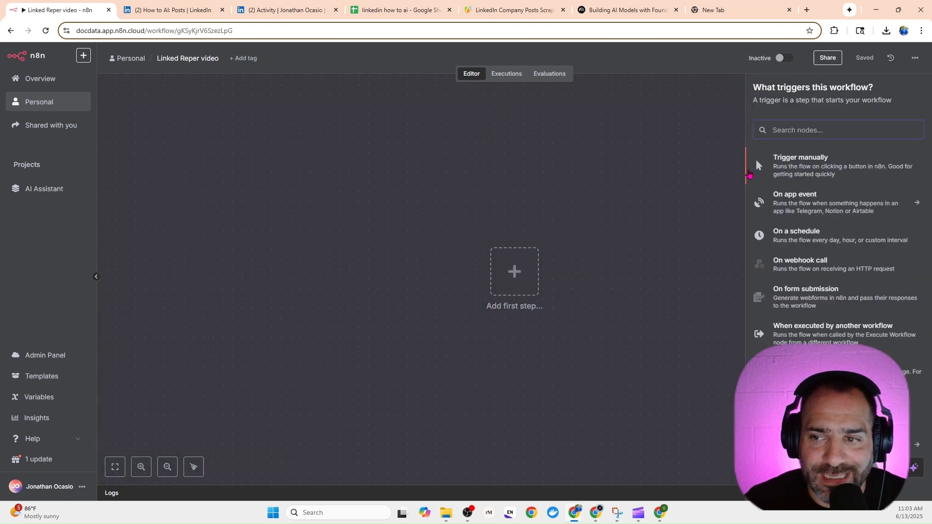
click(793, 175)
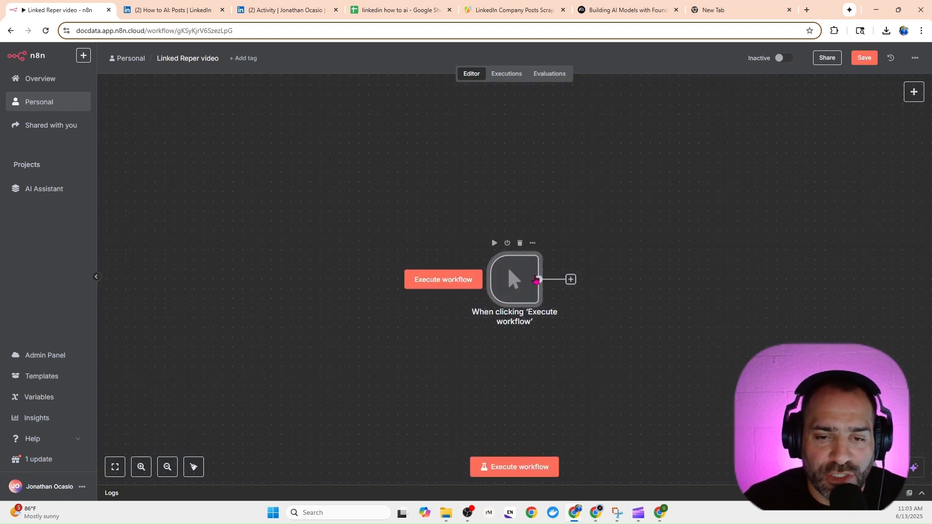
drag(538, 281, 405, 196)
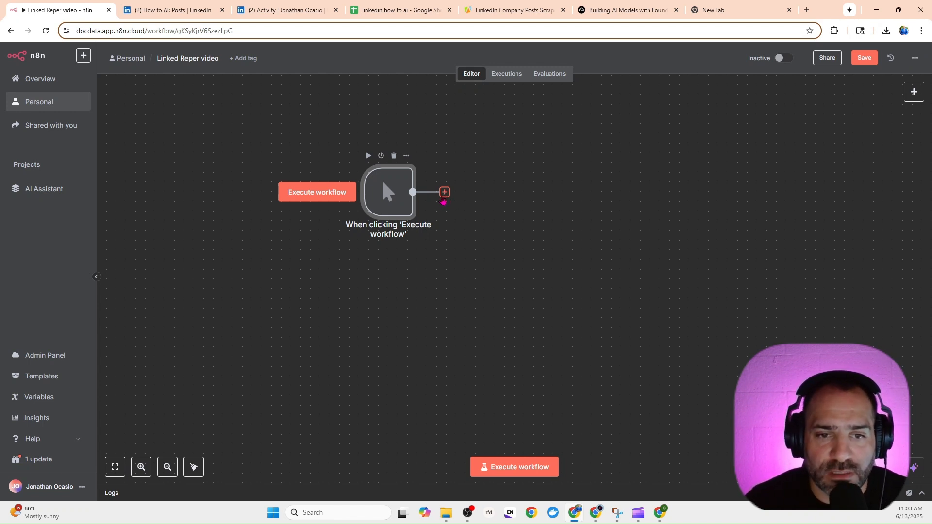
- Add an HTTP Request node after the manual trigger and set its method to POST
click(443, 196)
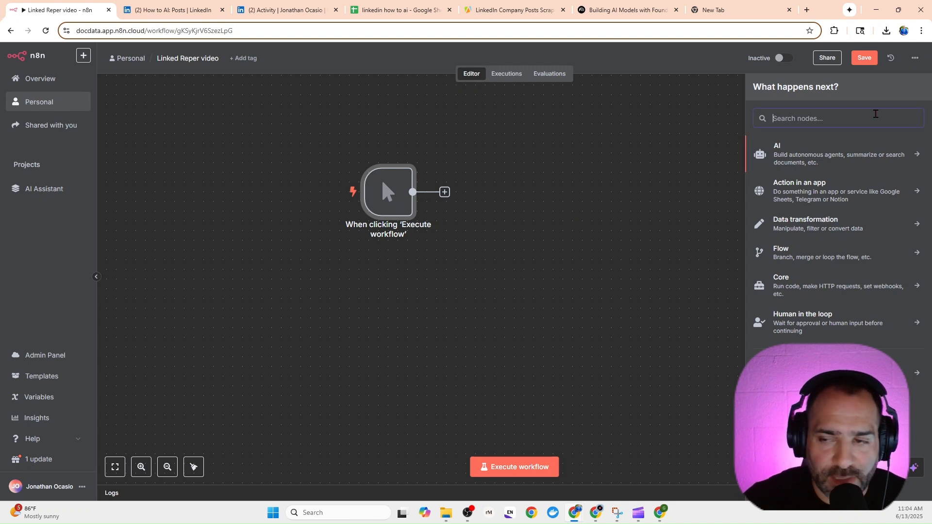
text(http)
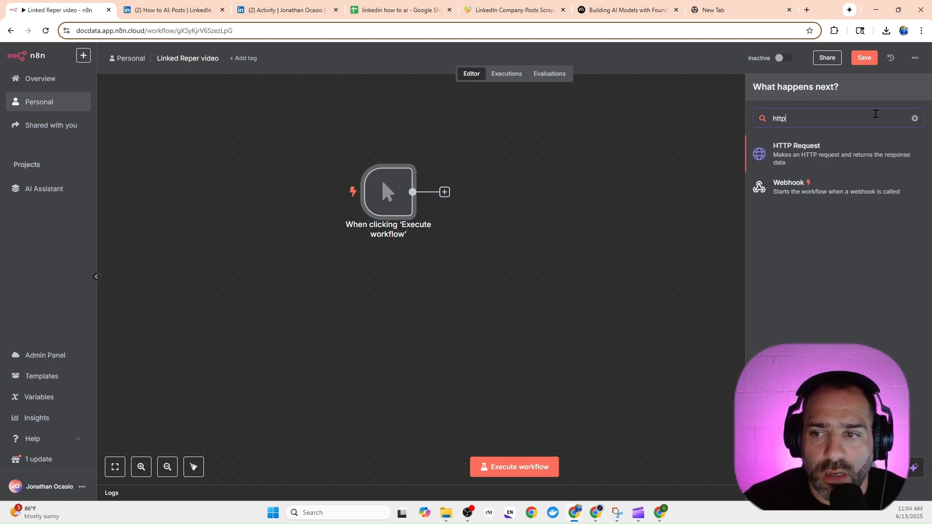
click(815, 163)
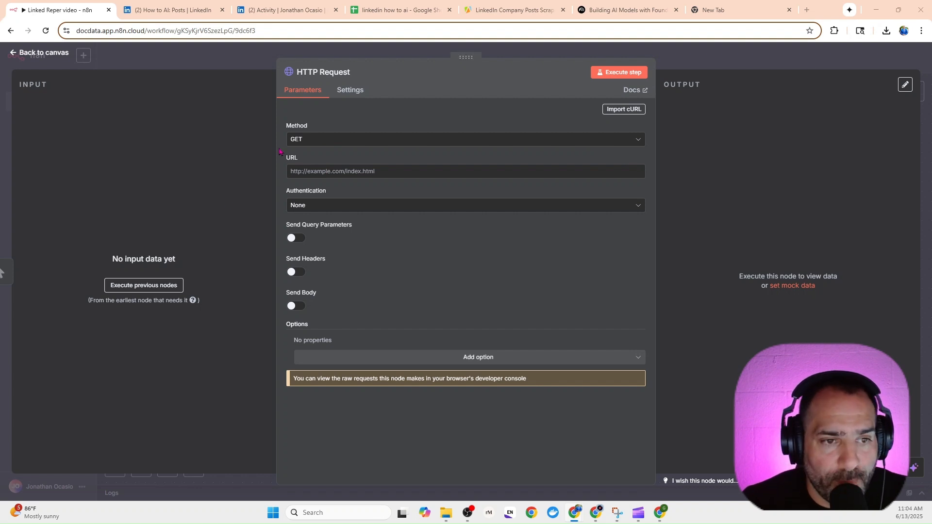
click(298, 141)
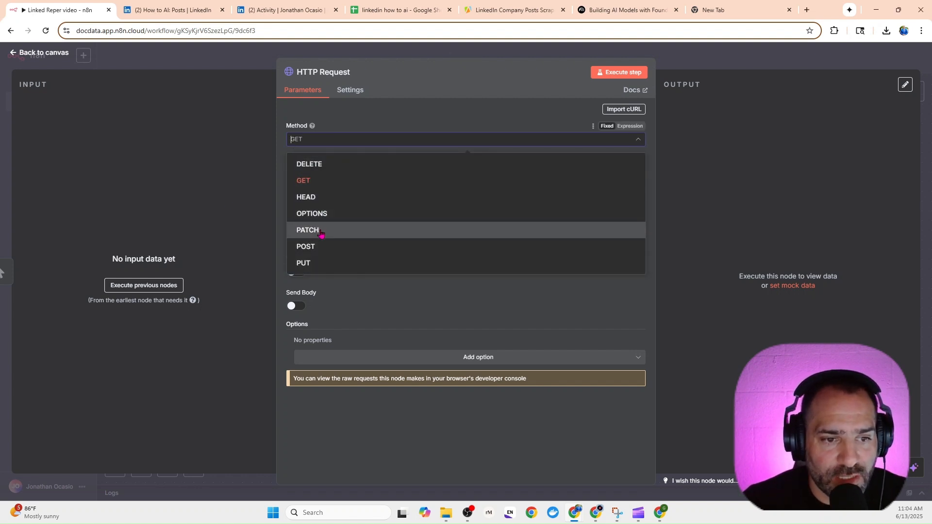
click(312, 246)
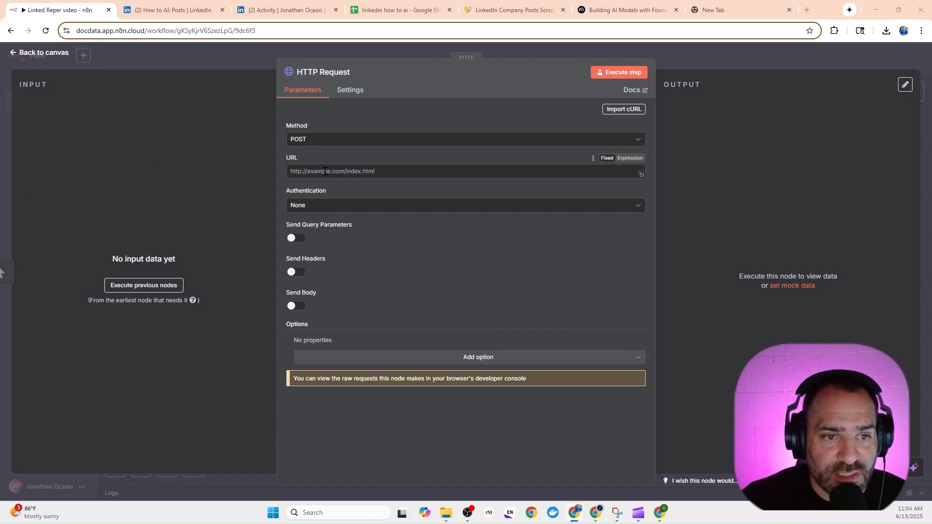
- Switch to Apify, view the Apify Store, and open the "LinkedIn Company Posts Scraper – No Cookies" actor from the Actors list
click(533, 12)
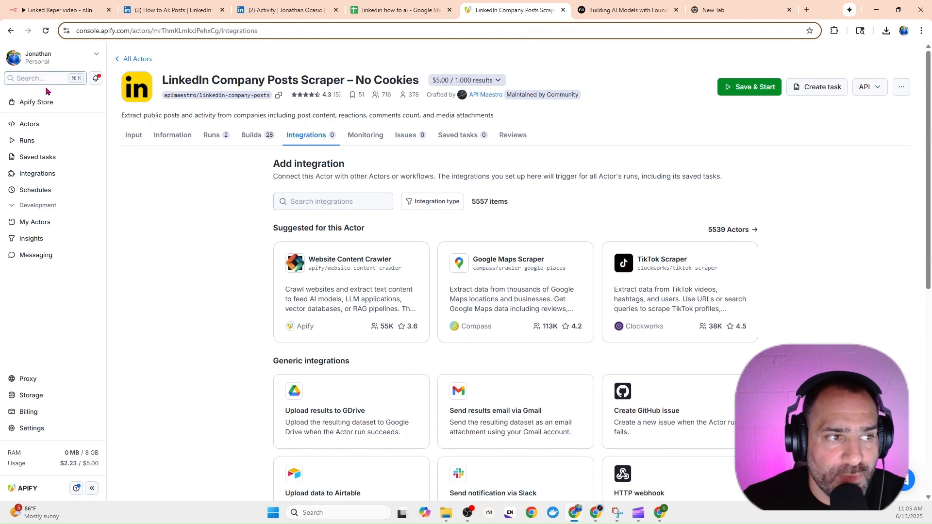
click(44, 103)
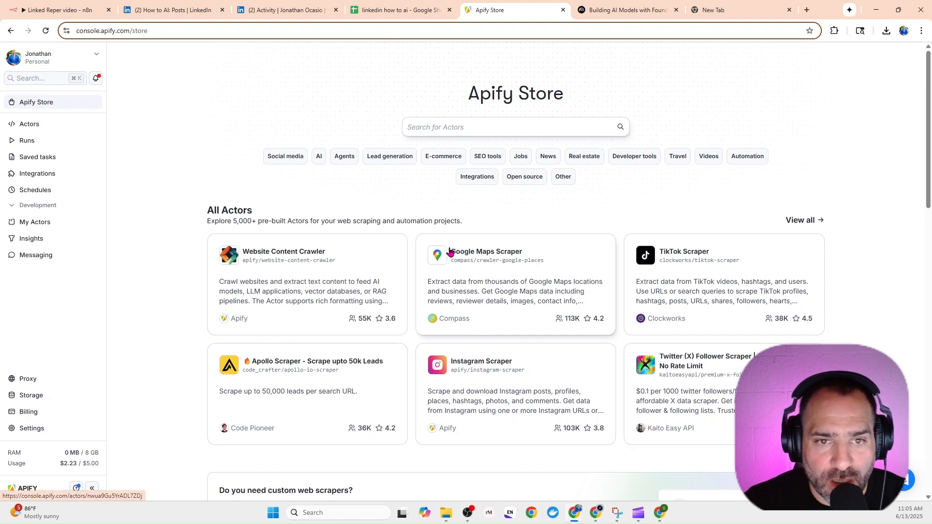
click(33, 125)
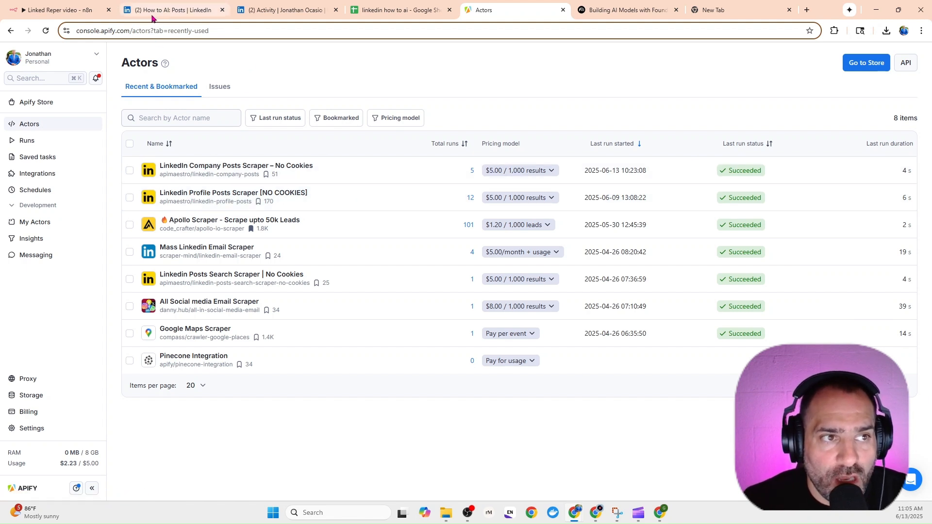
click(195, 167)
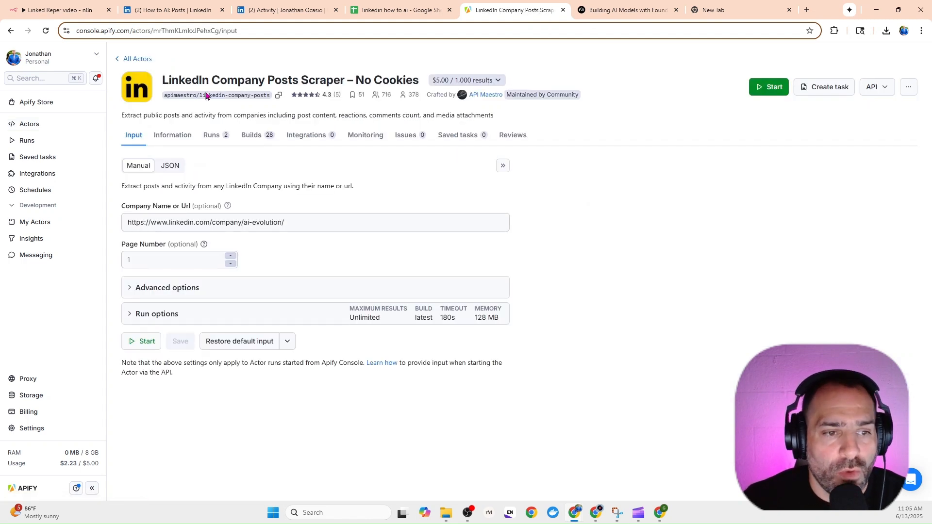
- Copy the How to AI posts page address from LinkedIn and set it as the Apify scraper's Company Name or Url
click(235, 228)
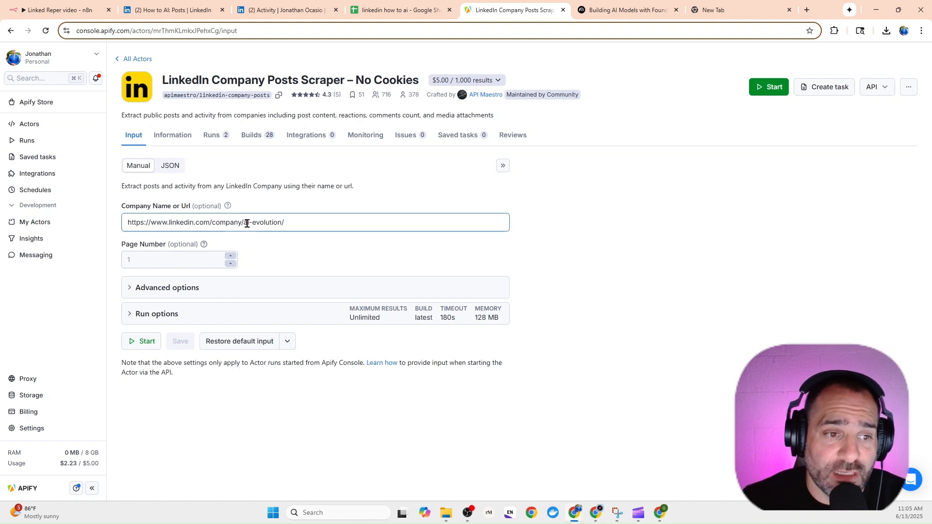
click(179, 14)
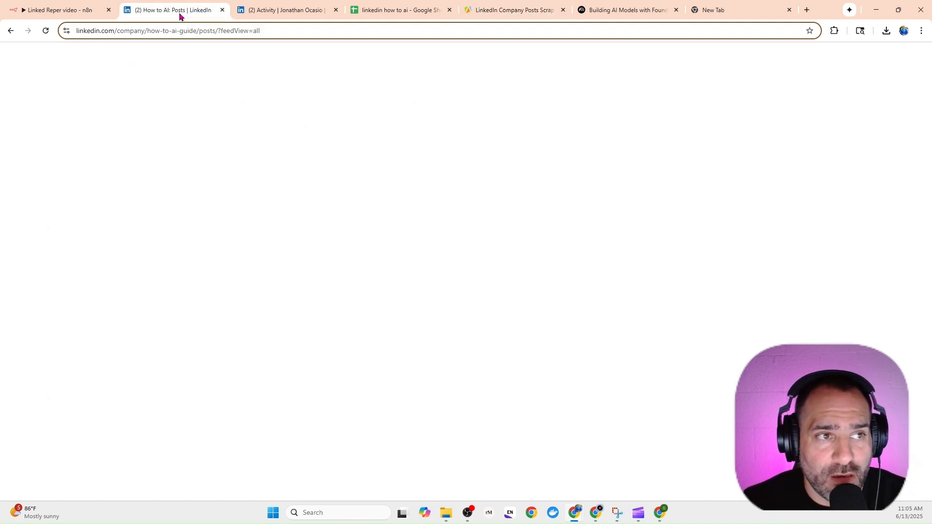
click(176, 34)
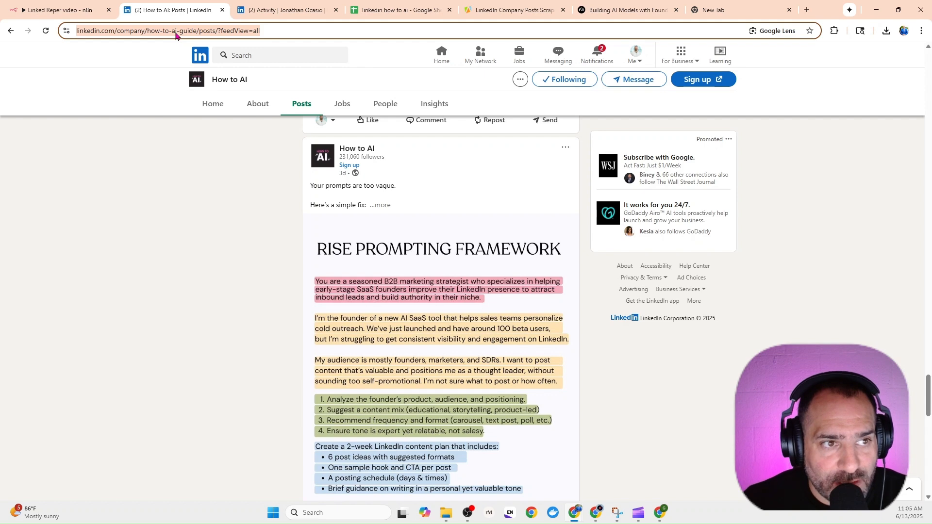
right_click(176, 35)
click(211, 129)
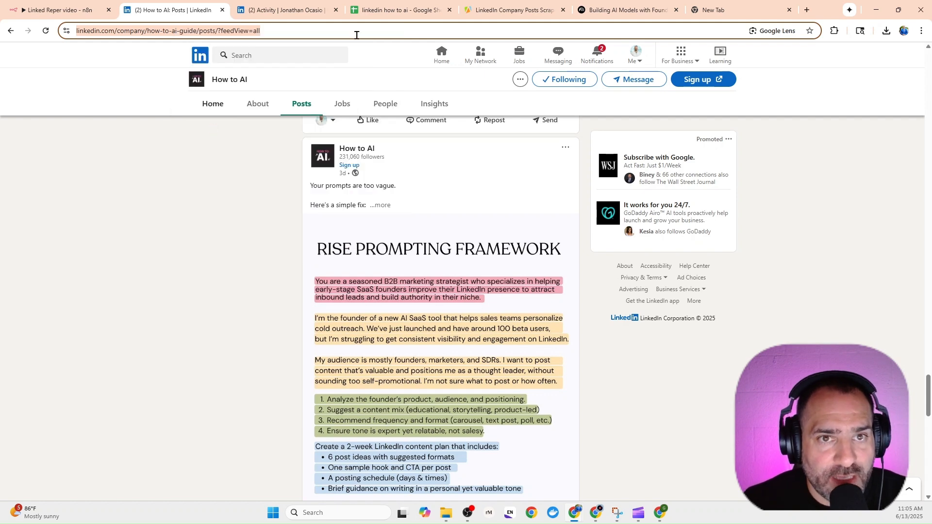
click(509, 10)
drag(289, 222, 107, 224)
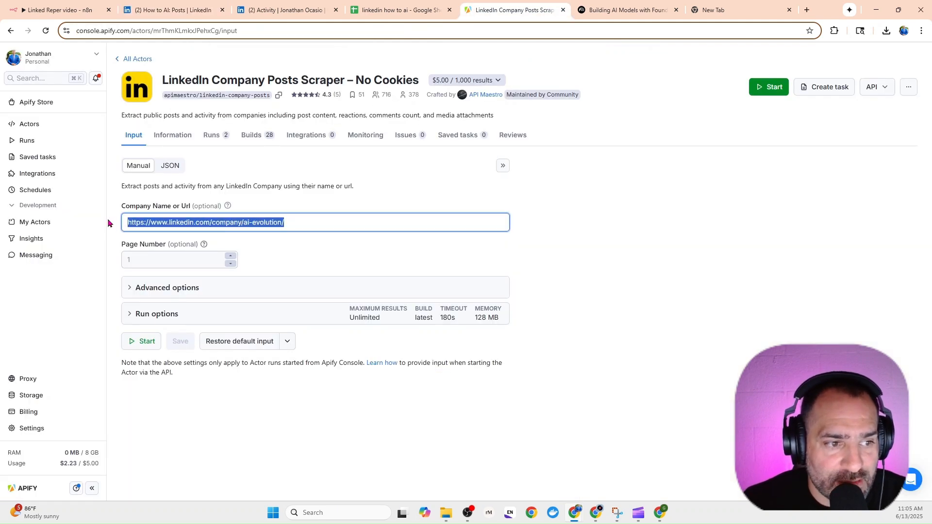
key(ctrl+v)
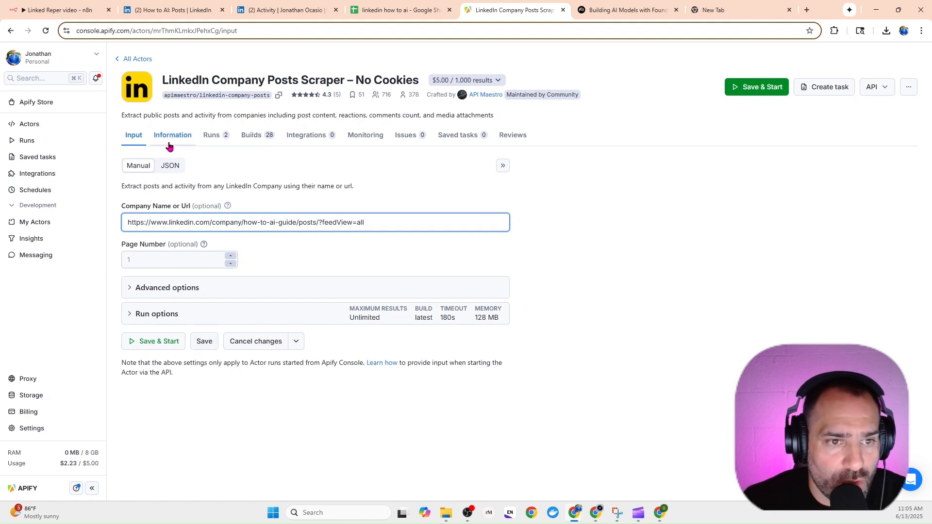
- Open the scraper's API endpoints under its integrations and copy the "Run Actor synchronously and get dataset items" URL
click(304, 141)
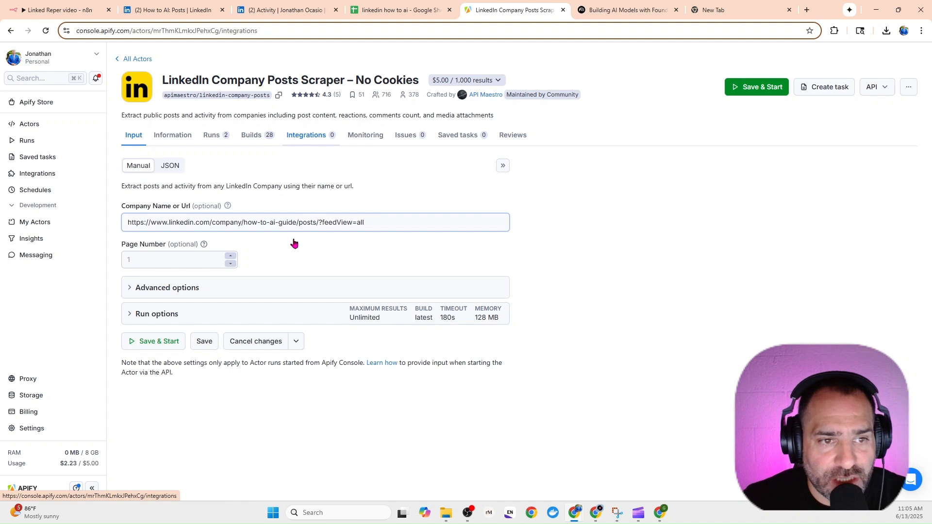
scroll(344, 224, down, 7)
scroll(344, 224, down, 1)
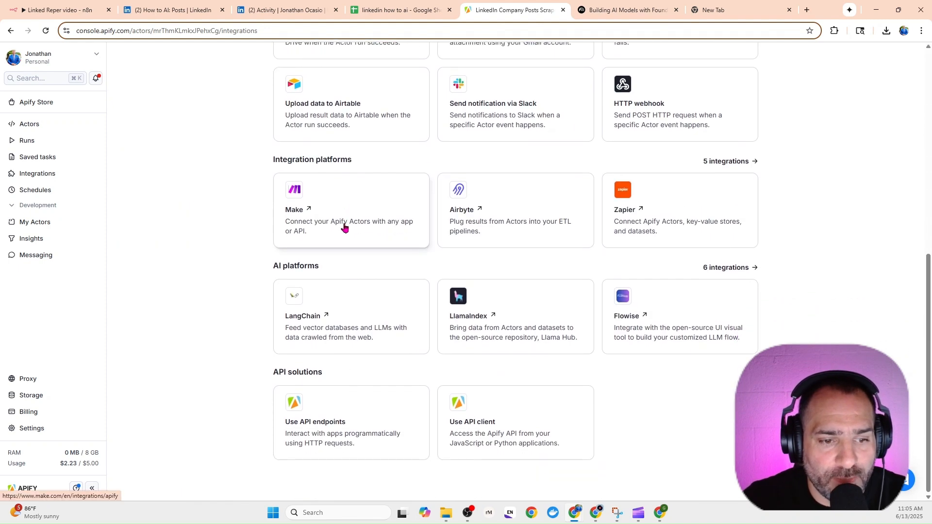
click(335, 407)
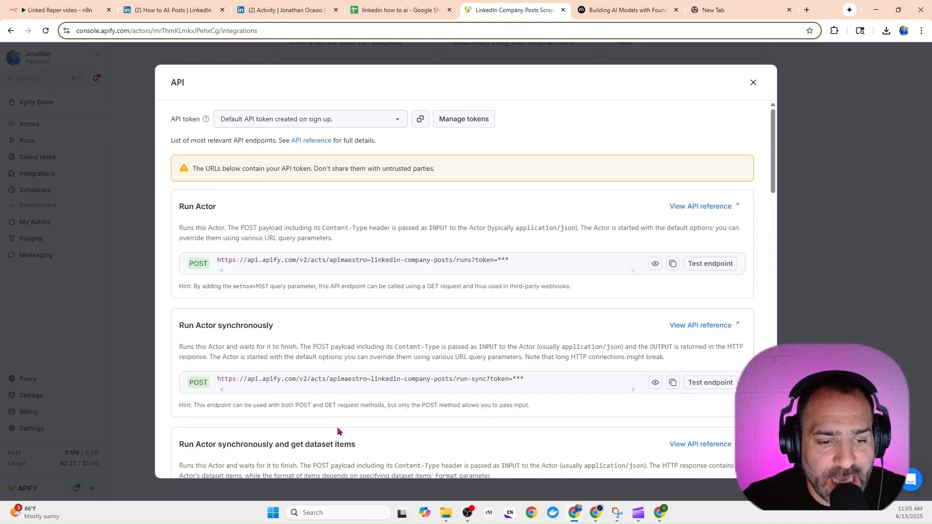
scroll(262, 379, down, 1)
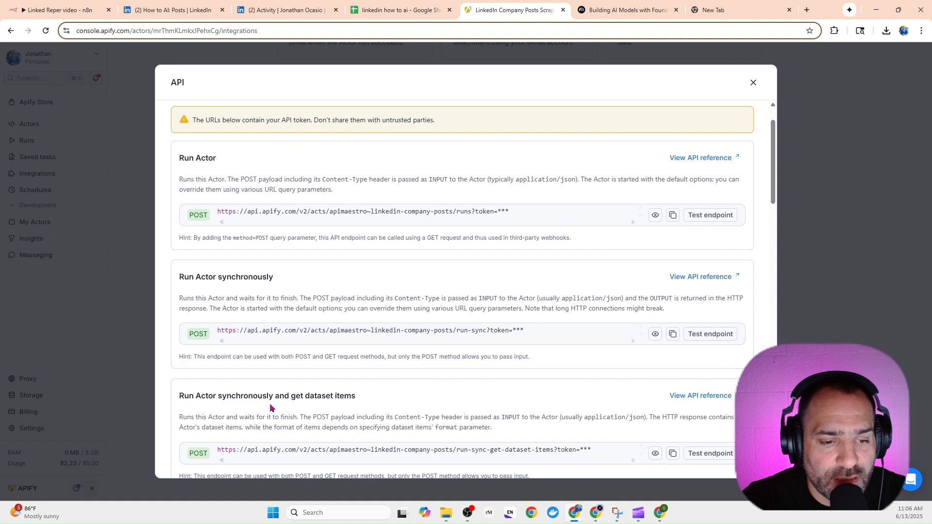
click(673, 453)
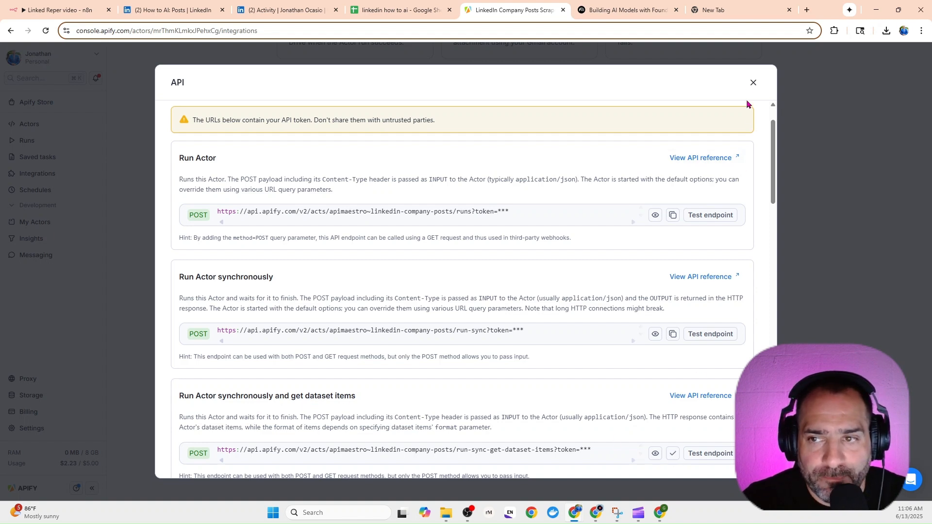
click(752, 83)
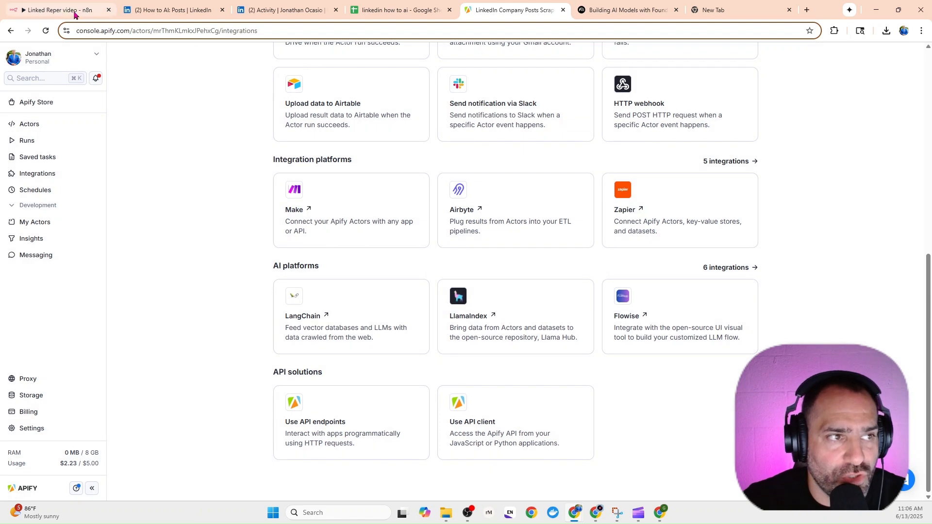
- Return to the n8n workflow and paste the copied Apify run-sync-get-dataset-items endpoint, with its API token parameter, as the HTTP Request URL
click(160, 10)
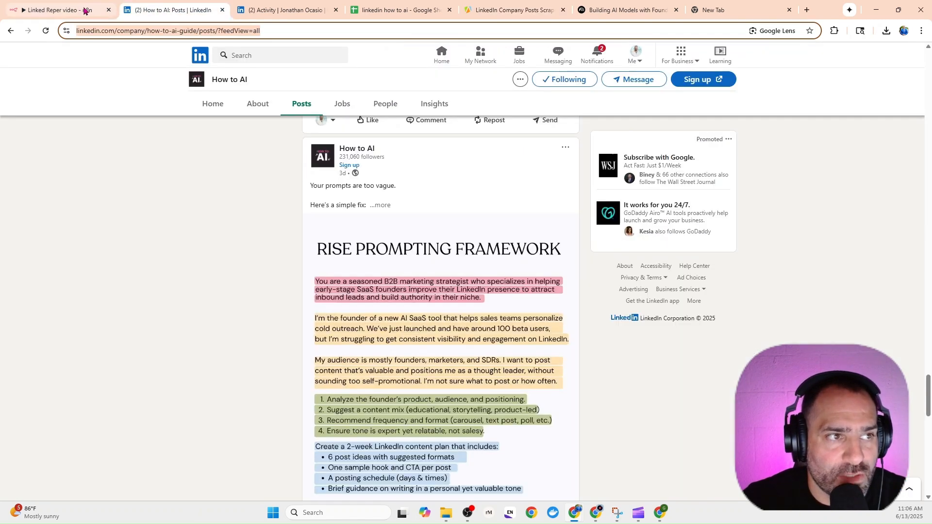
click(84, 10)
click(303, 246)
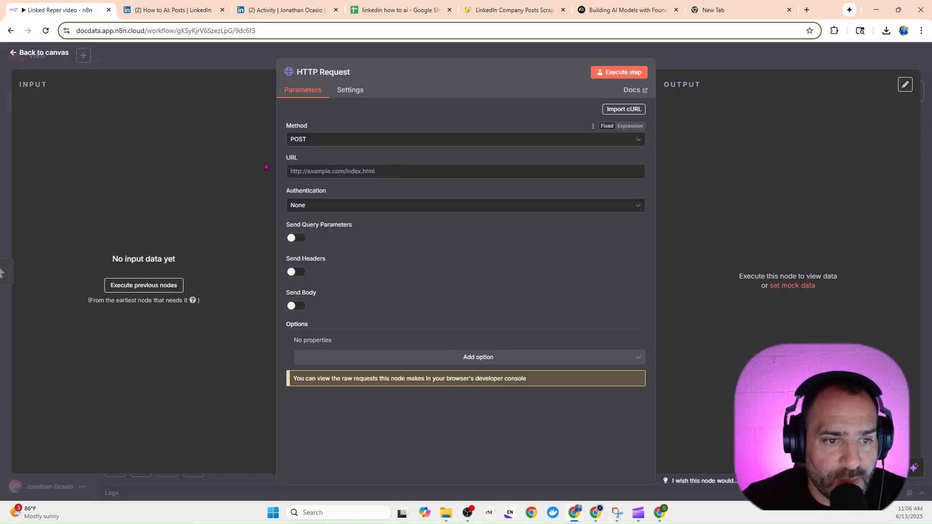
click(324, 172)
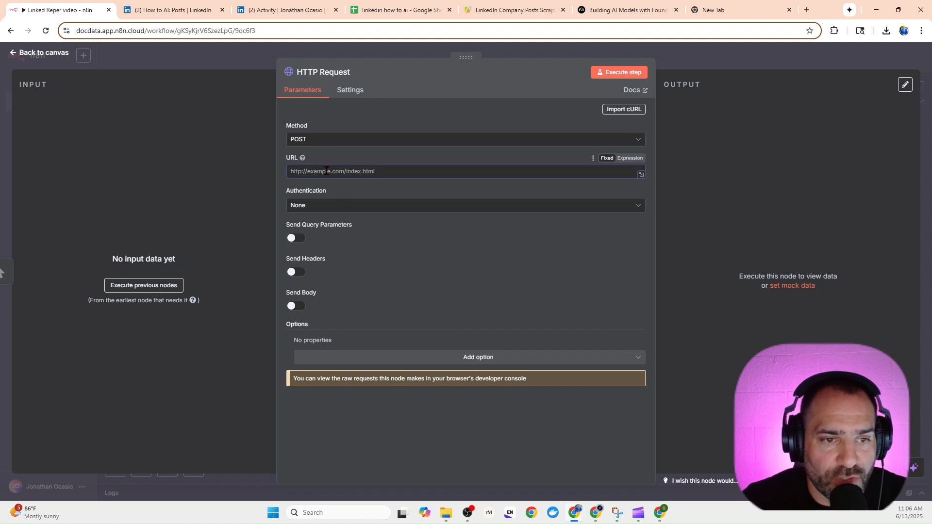
key(ctrl+v)
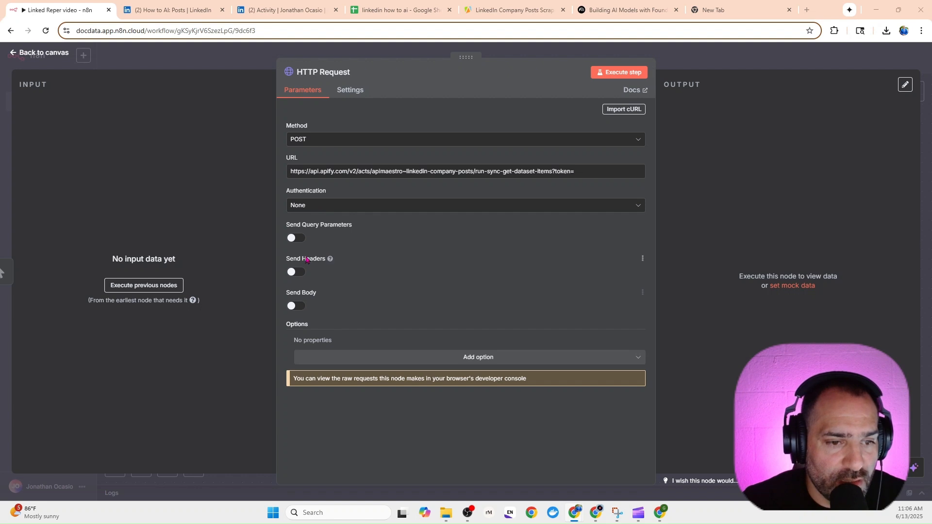
- Enable Send Body on the HTTP Request node and specify the body Using JSON
click(297, 306)
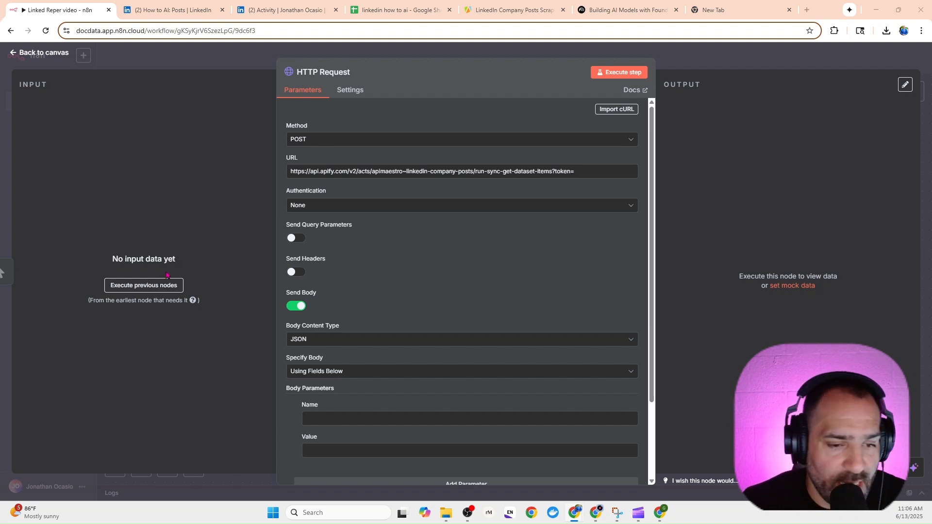
scroll(315, 340, down, 2)
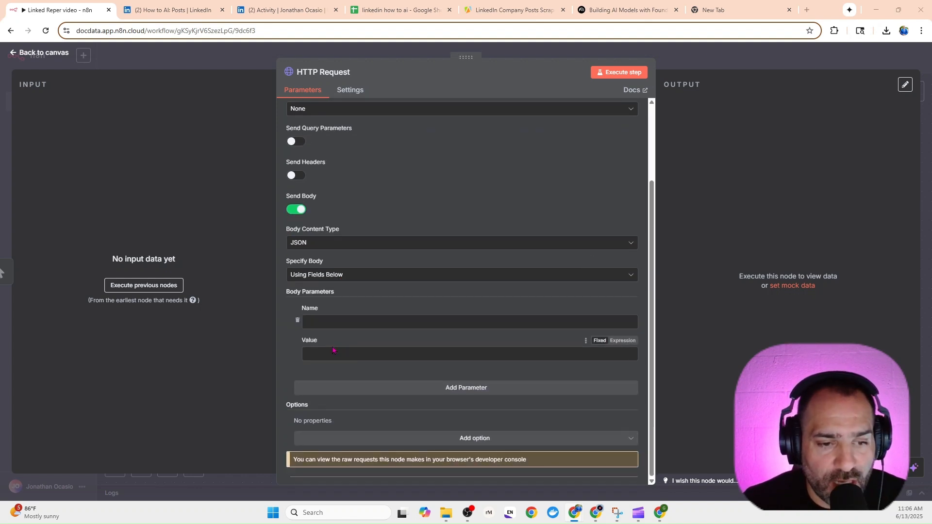
click(319, 276)
click(321, 317)
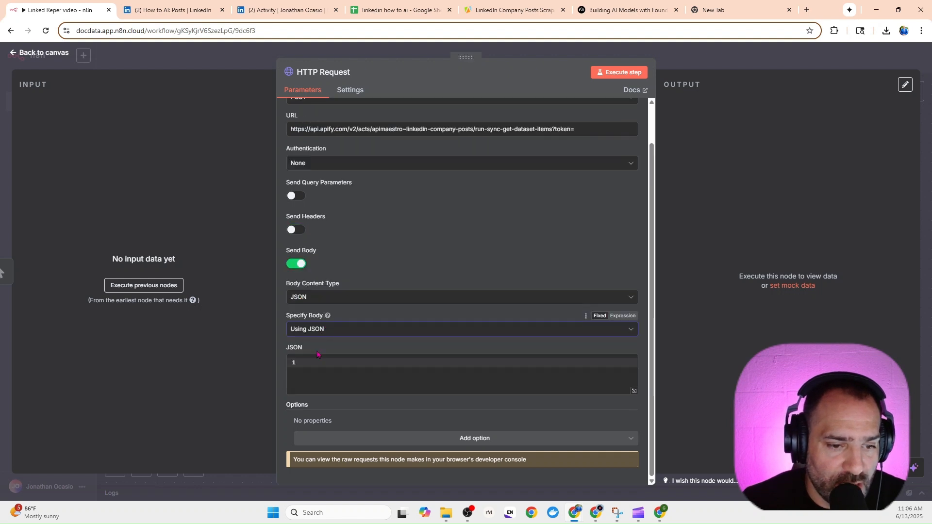
click(312, 367)
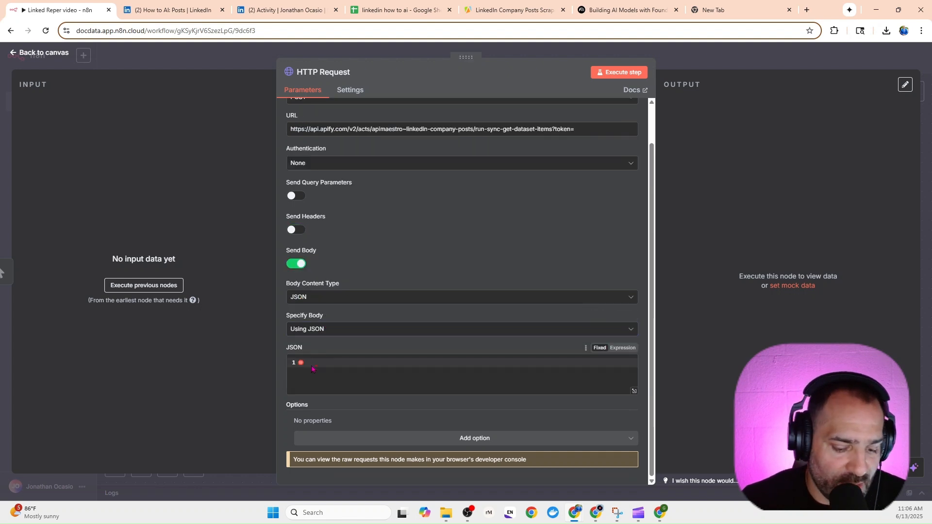
right_click(330, 367)
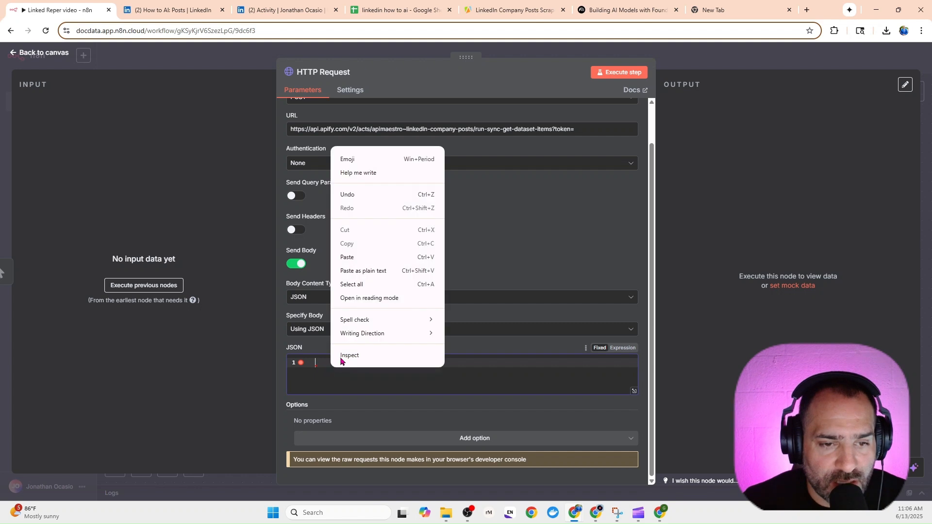
click(364, 257)
scroll(344, 363, down, 1)
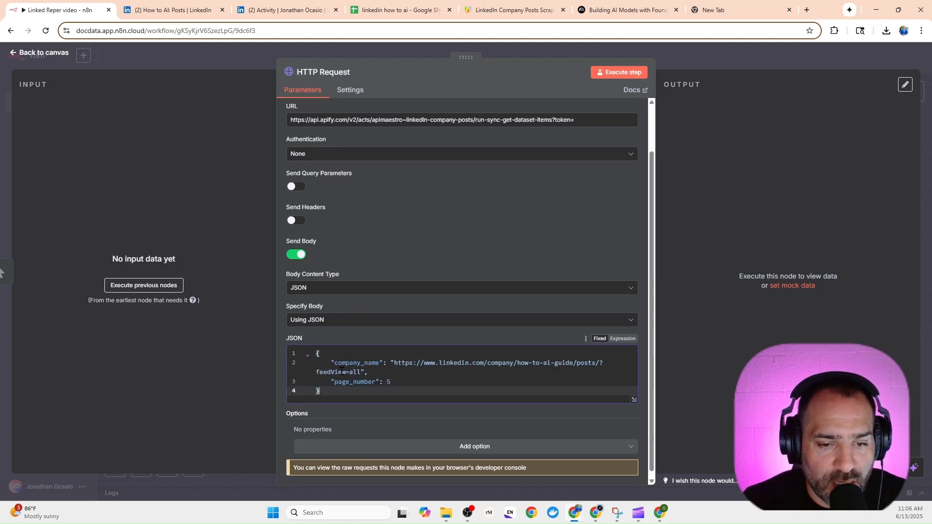
drag(339, 355, 372, 356)
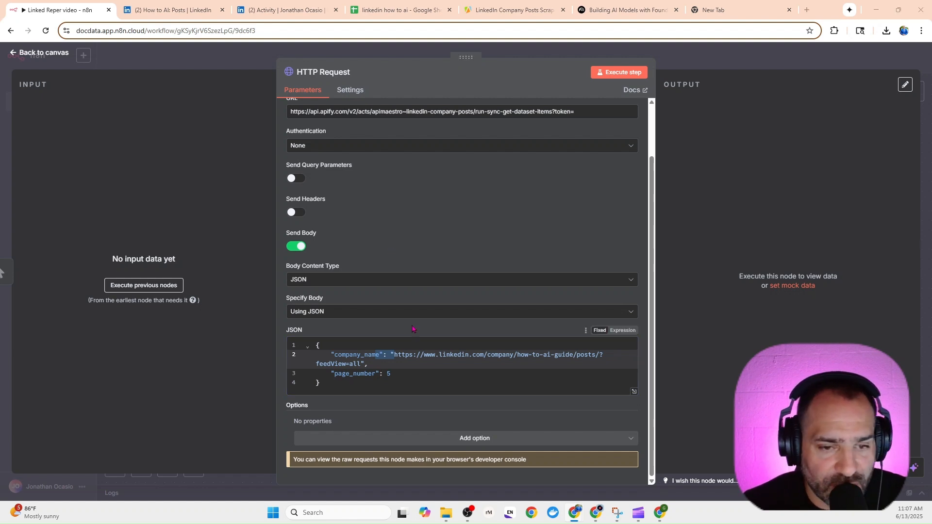
key(Escape)
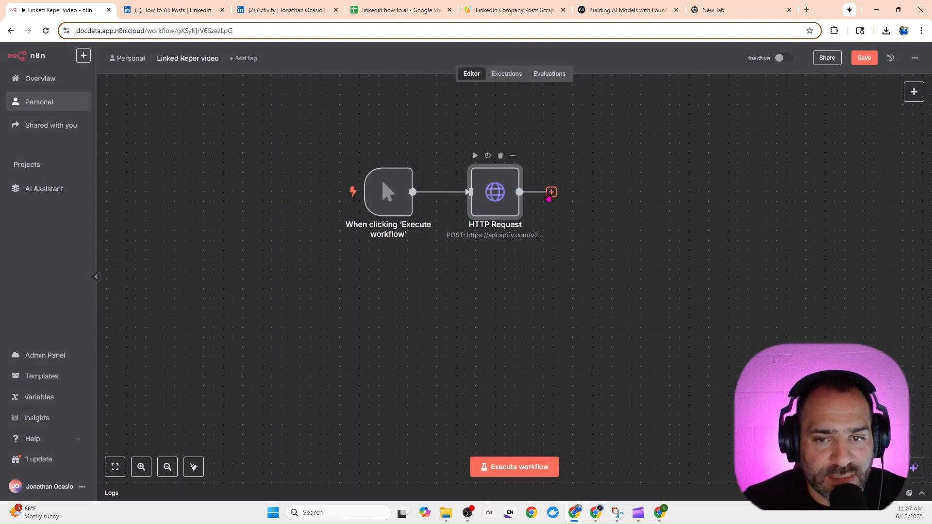
- Add a Google Sheets node after the HTTP Request node using the "Append or update row in sheet" action
click(551, 193)
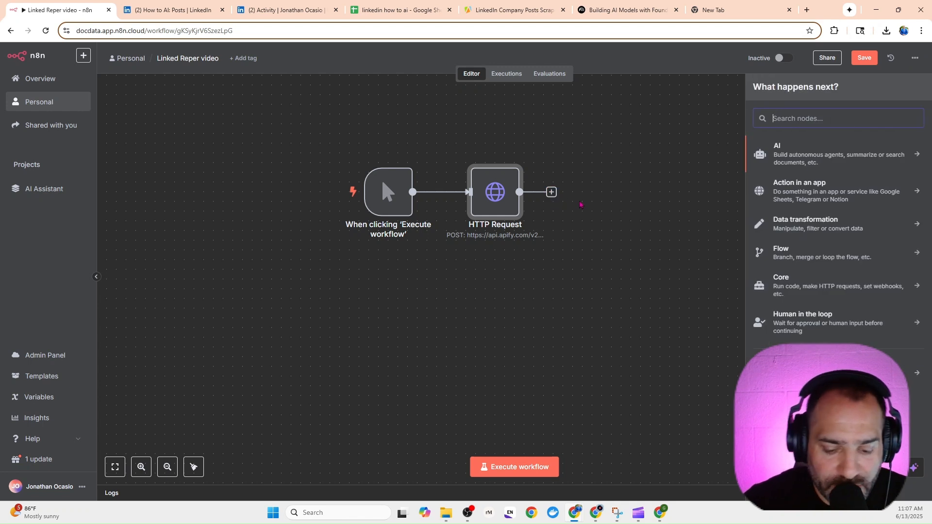
text(google)
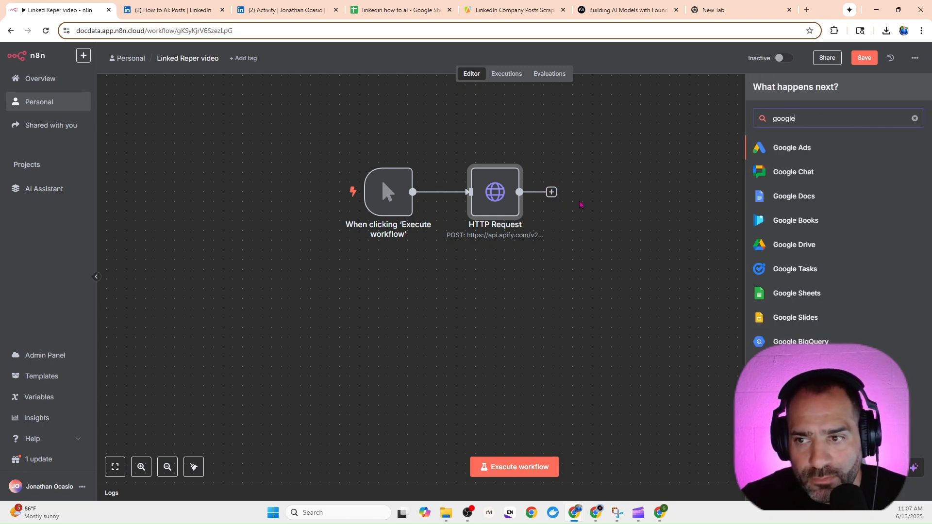
text(shee)
click(786, 150)
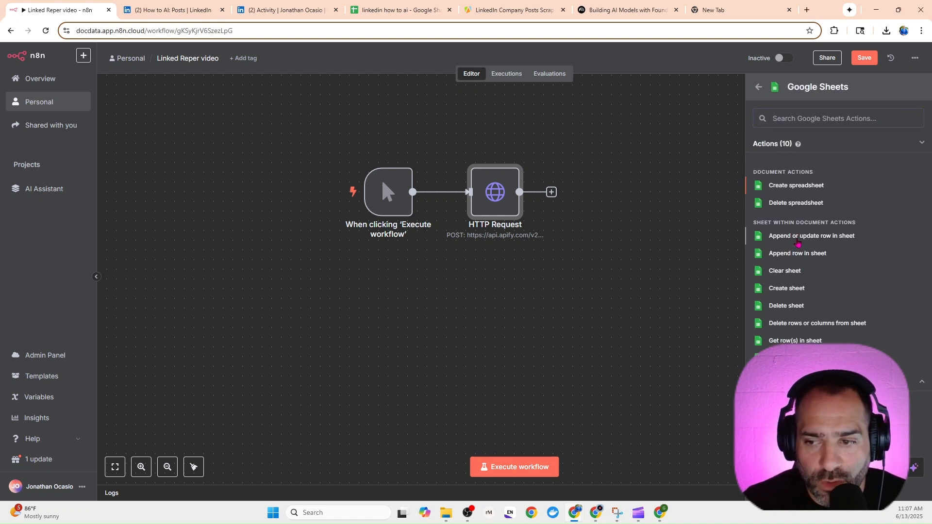
click(812, 235)
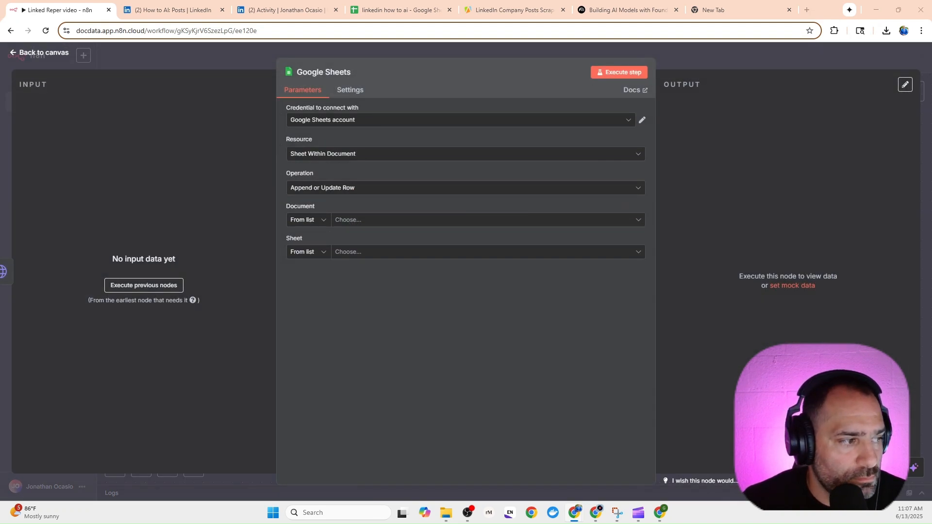
- Set the Google Sheets operation to Append Row, with document "linkedin how to ai" and sheet Sheet1
click(365, 191)
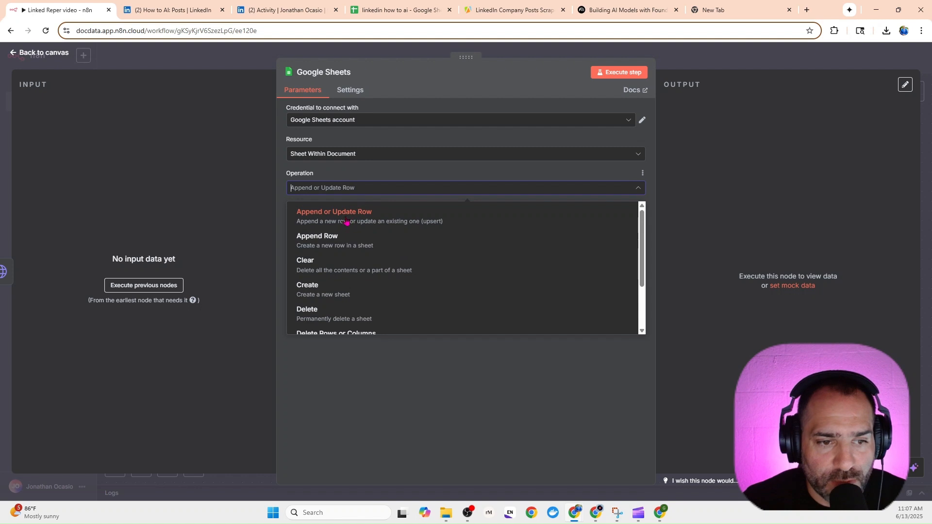
click(329, 242)
click(356, 220)
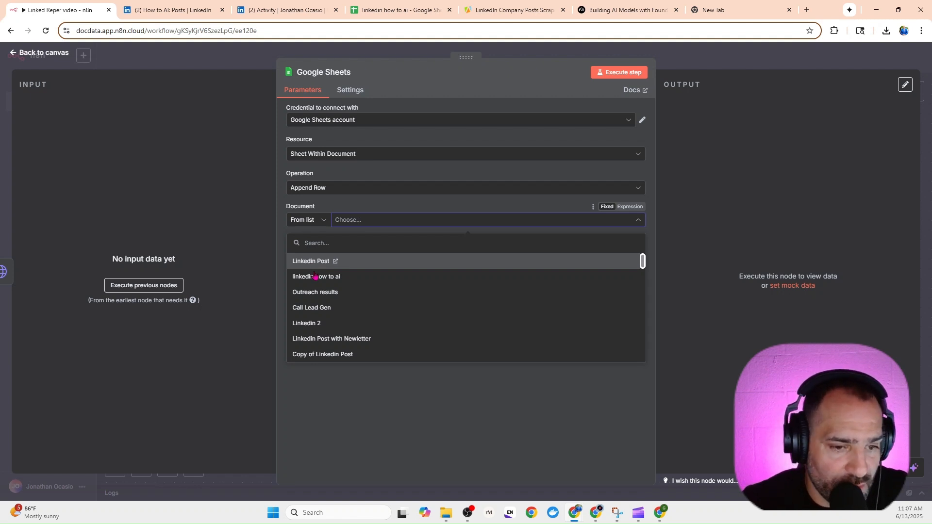
click(316, 281)
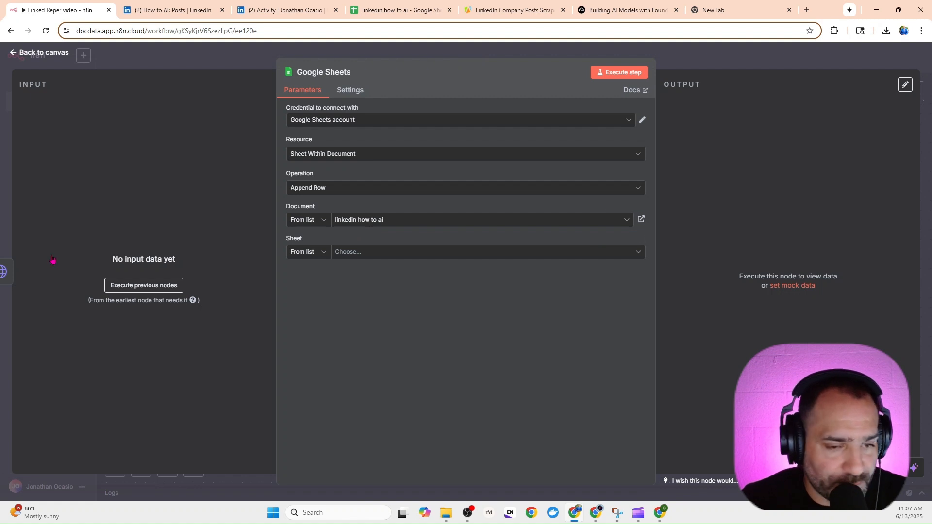
click(349, 252)
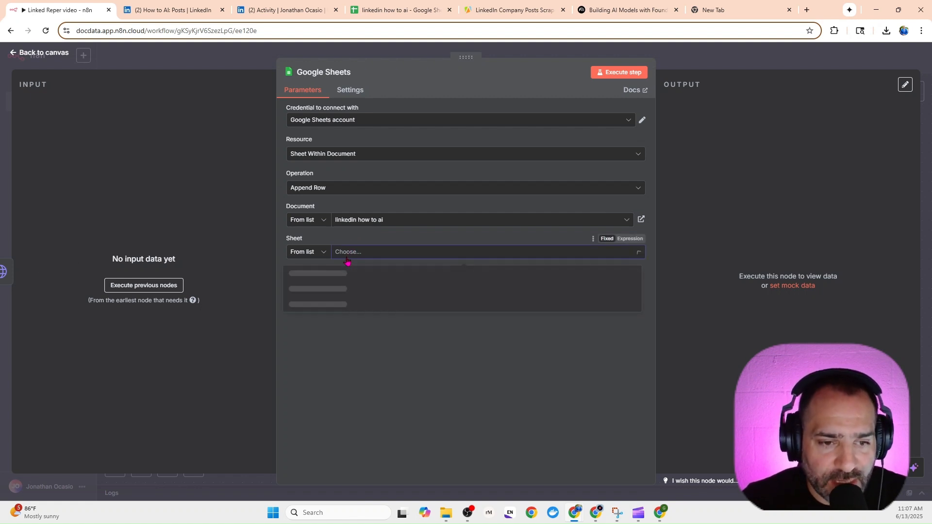
click(302, 279)
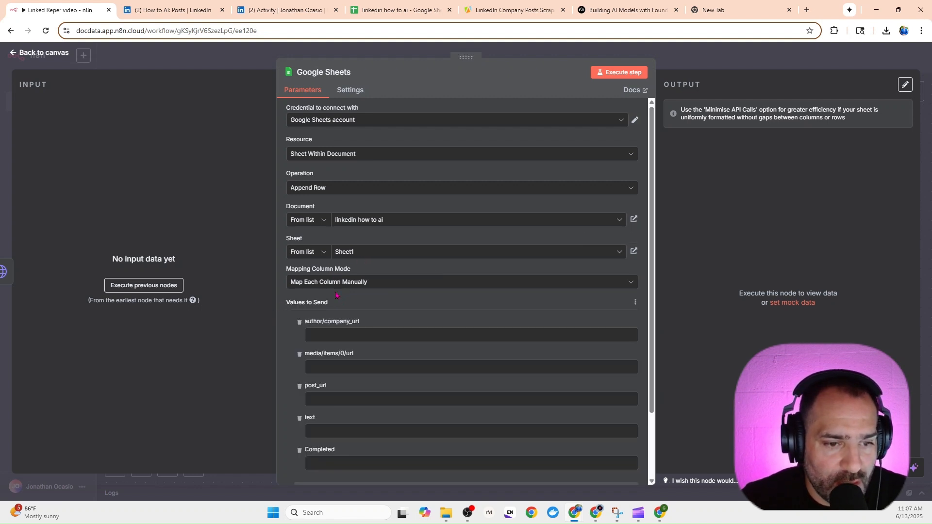
- Map the post_url column to the expression {{ $json.post_url }}
scroll(335, 295, down, 2)
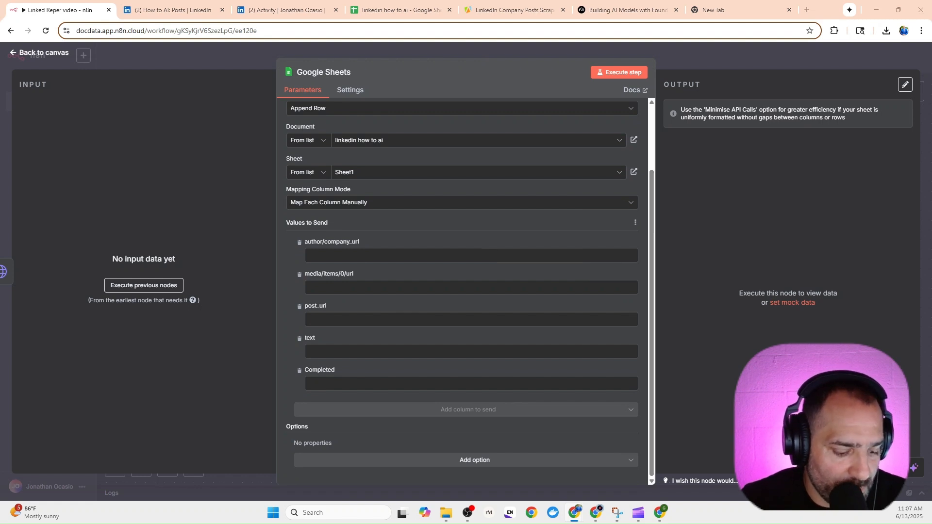
click(336, 253)
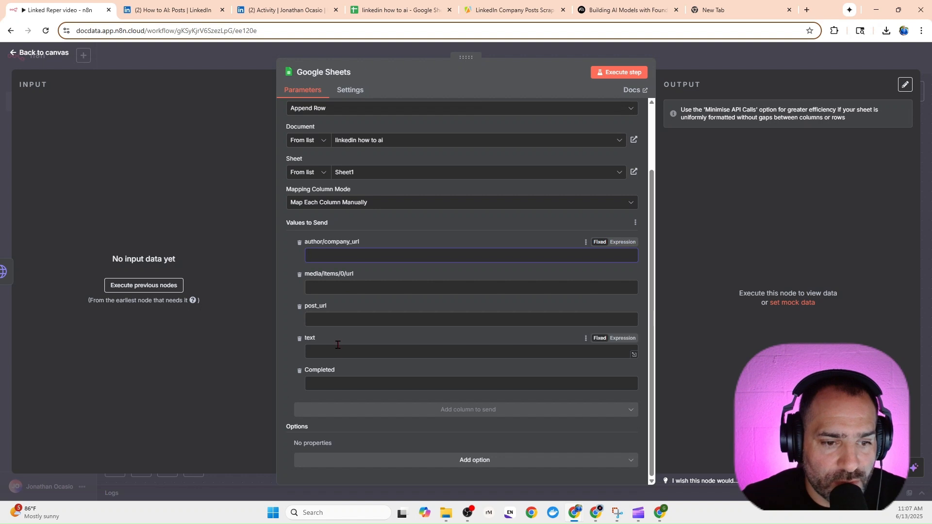
click(342, 319)
text({{ $json.post_url }})
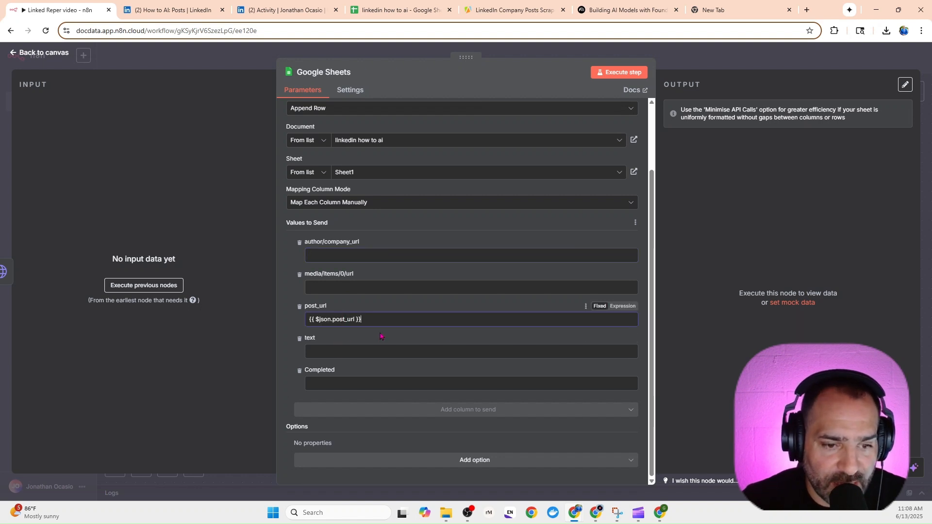
click(623, 305)
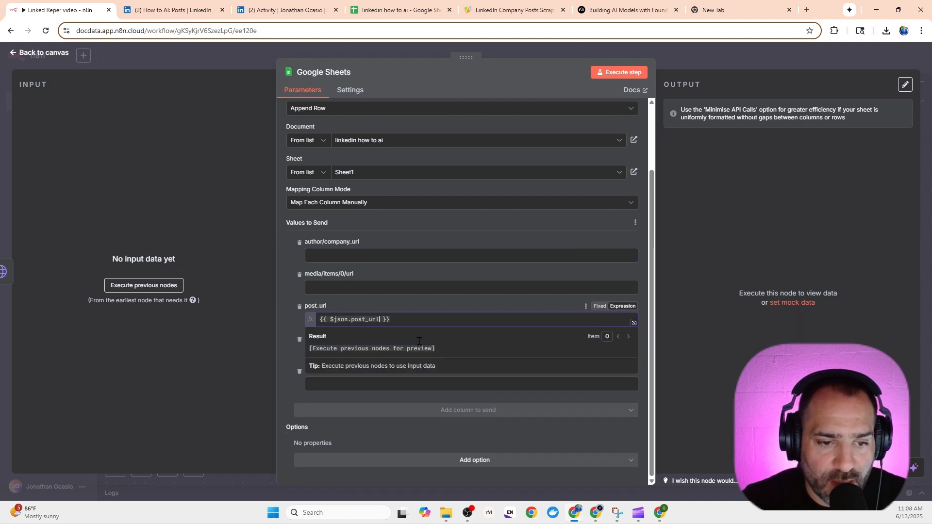
click(66, 172)
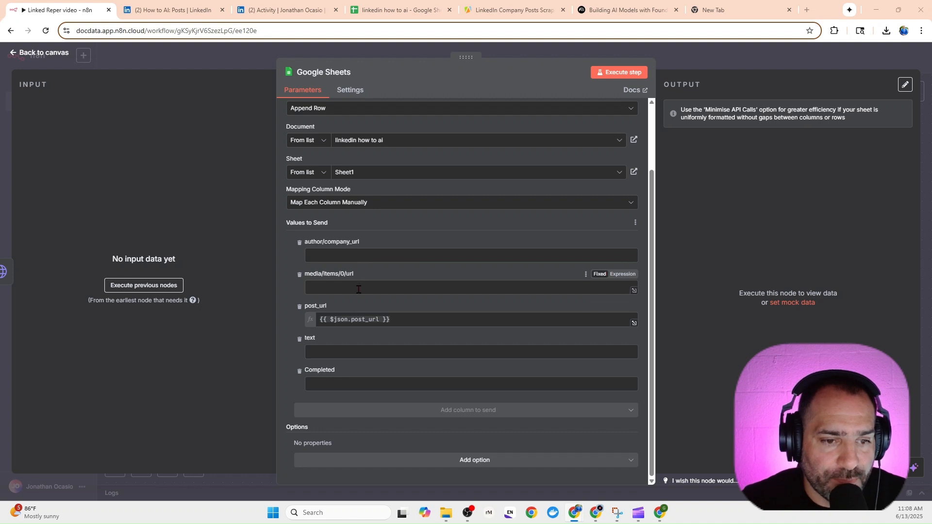
- Map author/company_url to the expression {{ $json.author.name }} and media/items/0/url to {{ $json.media.items[0].url }}
click(355, 260)
text({{ $json.author.name }})
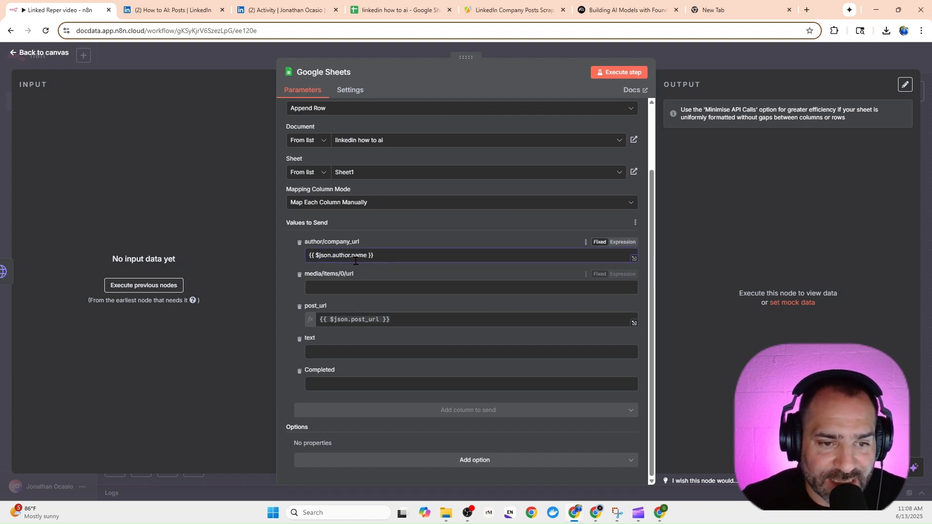
click(623, 242)
click(267, 248)
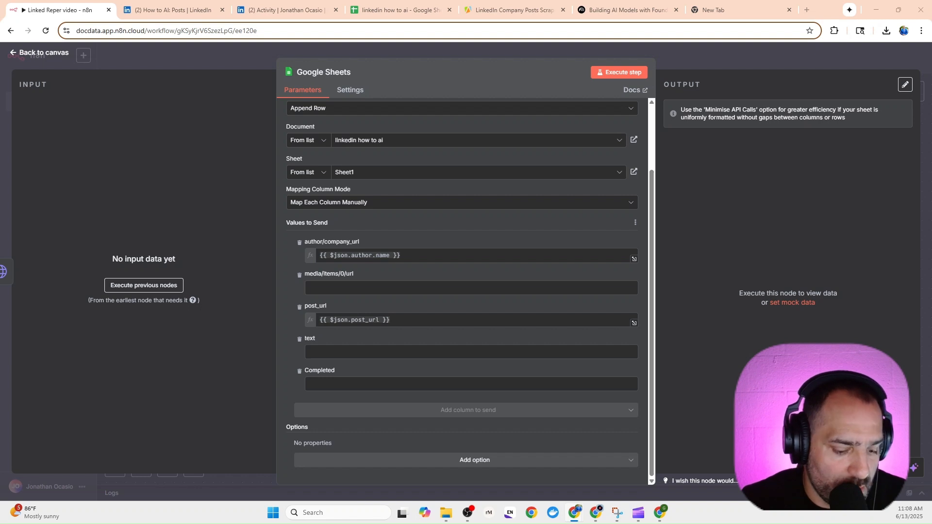
click(355, 290)
text({{ $json.media.items[0].url }})
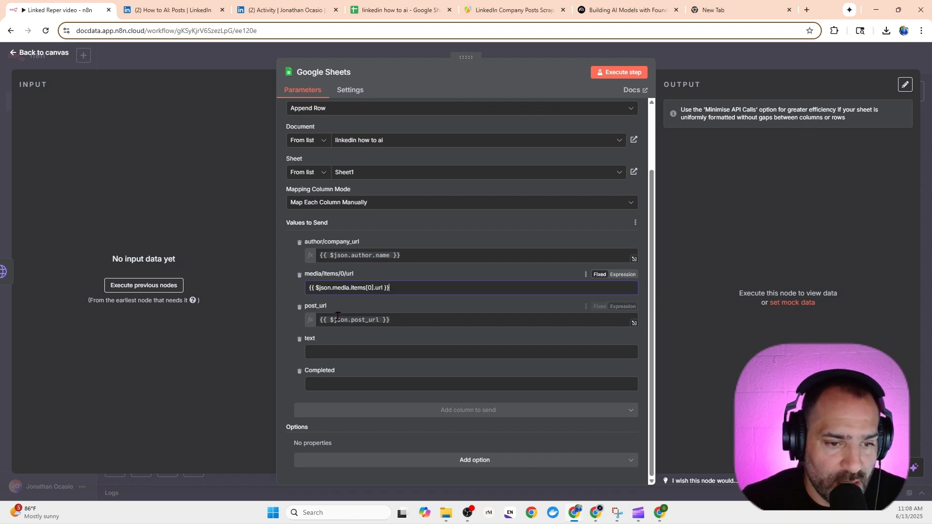
click(622, 274)
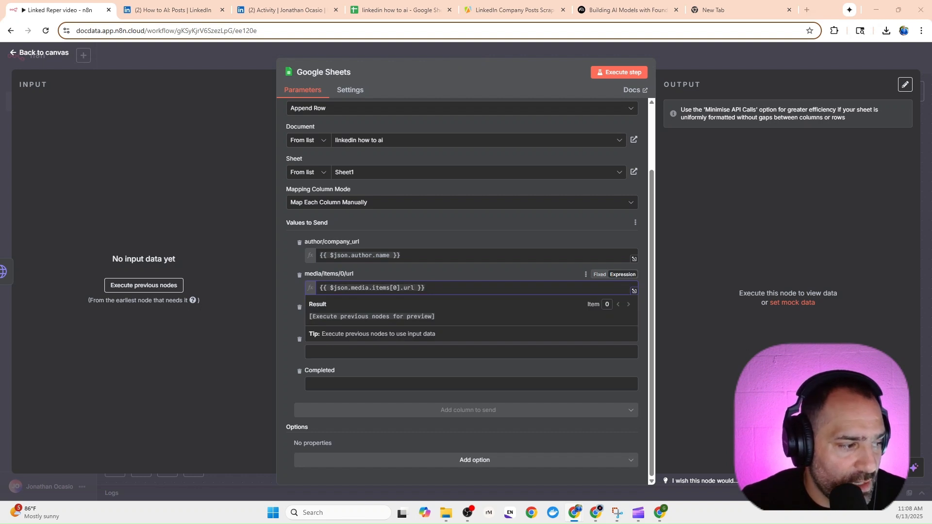
- Map the text column to the expression {{ $json.text }}
click(347, 352)
text({{ $json.text }})
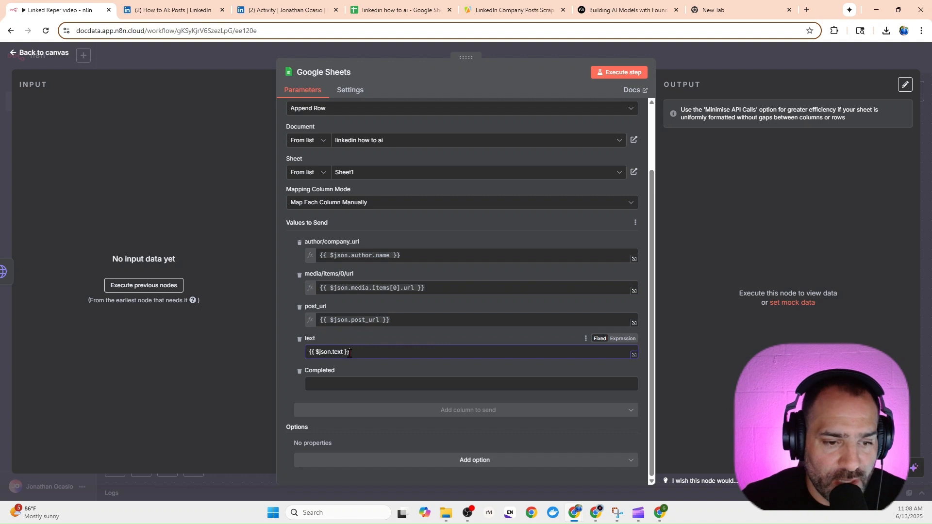
click(623, 338)
click(287, 283)
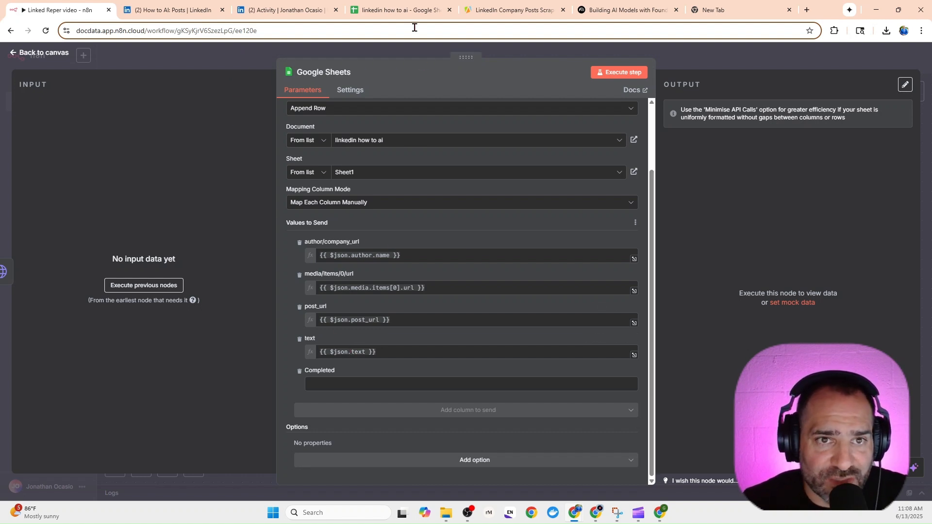
- Switch to the "linkedin how to ai" Google Sheet, look through its columns and post rows, and return to the n8n canvas
click(405, 12)
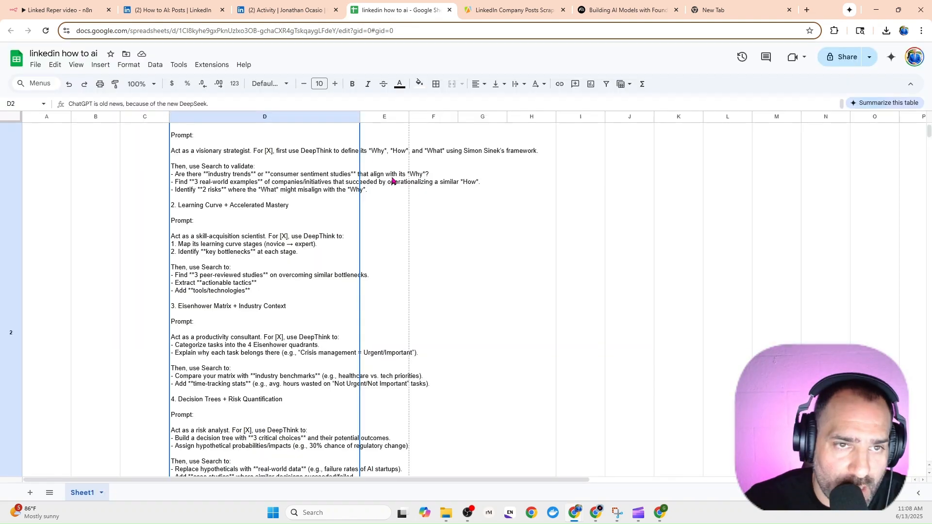
scroll(235, 255, up, 3)
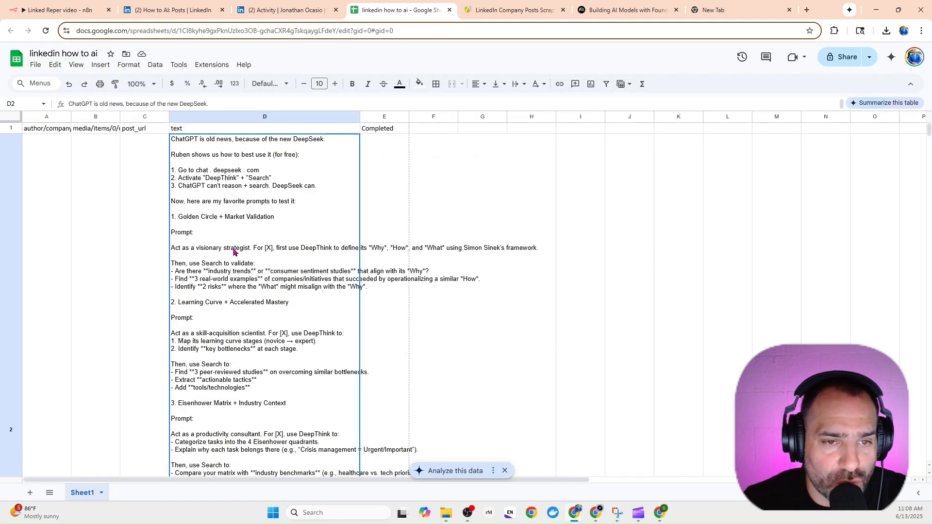
scroll(233, 252, down, 10)
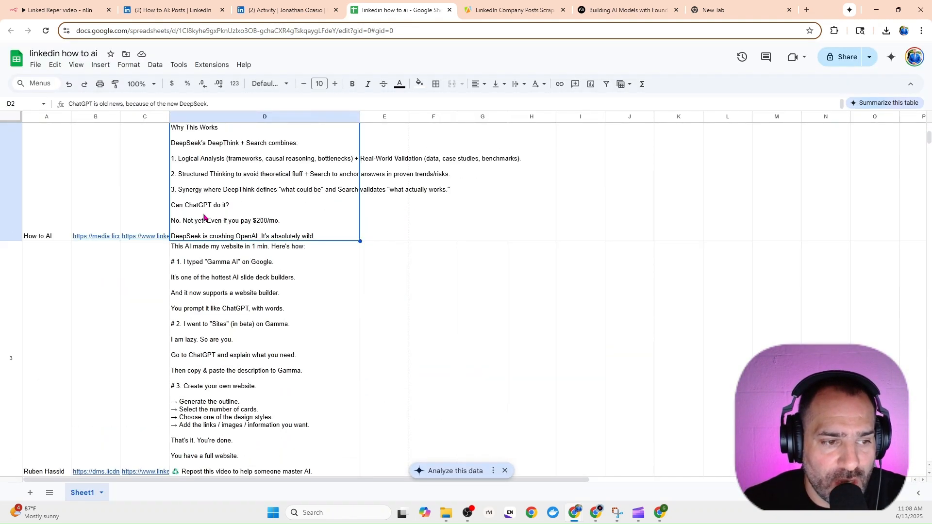
scroll(204, 217, down, 10)
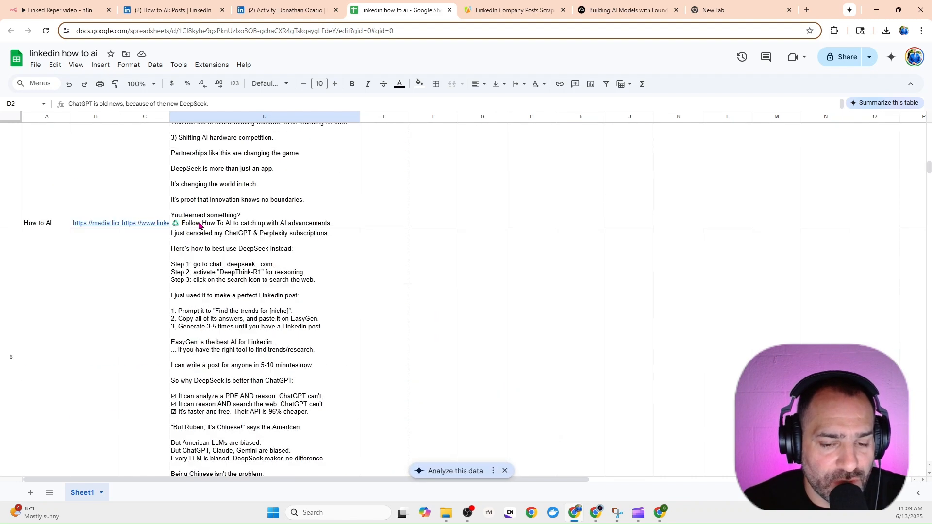
scroll(199, 225, down, 10)
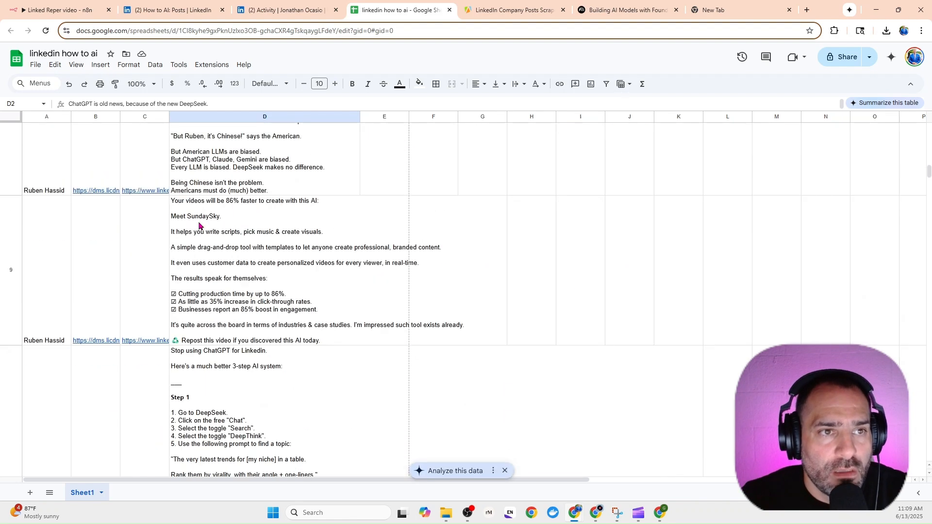
scroll(199, 225, up, 3)
click(73, 12)
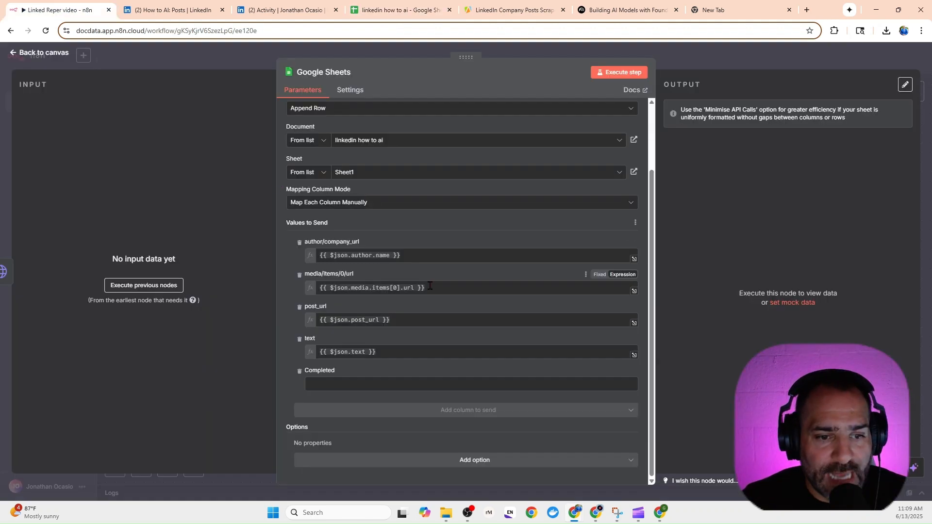
key(Escape)
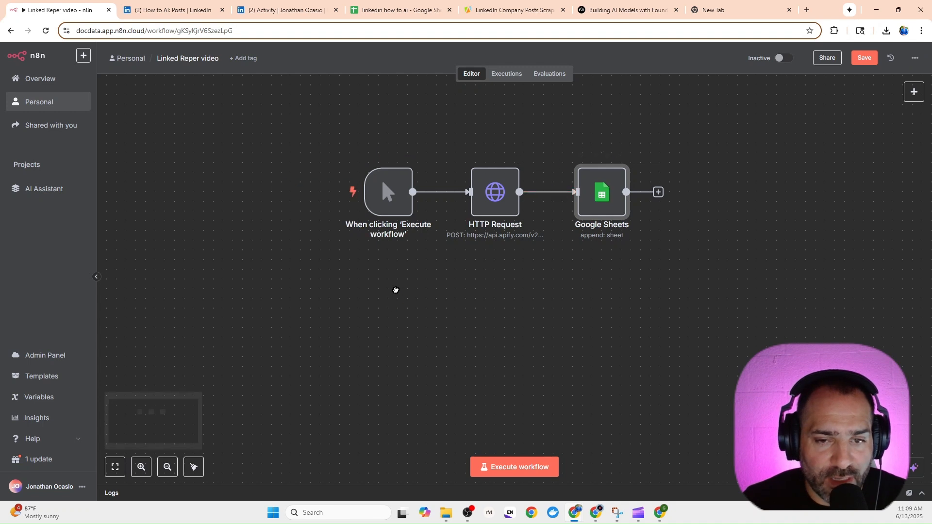
- Add a separate Schedule Trigger node to the workflow as another trigger
drag(396, 290, 419, 242)
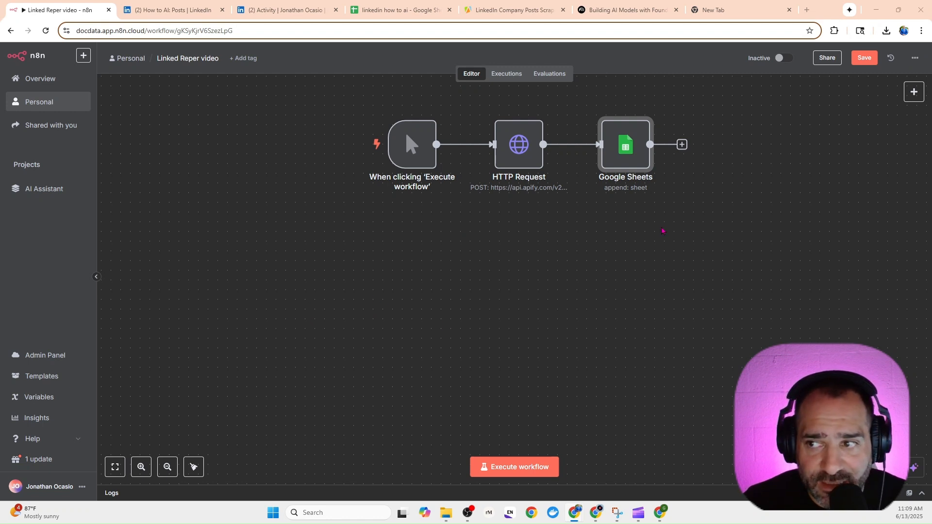
click(914, 92)
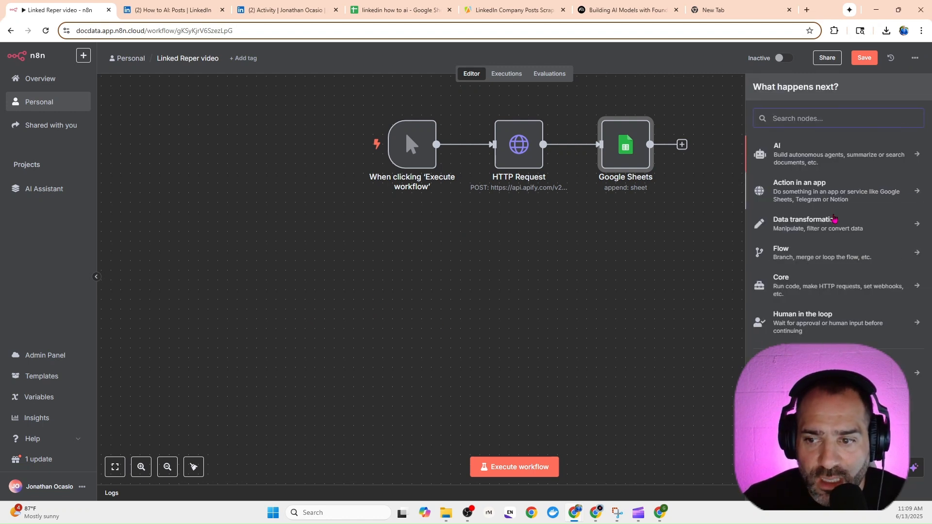
click(817, 373)
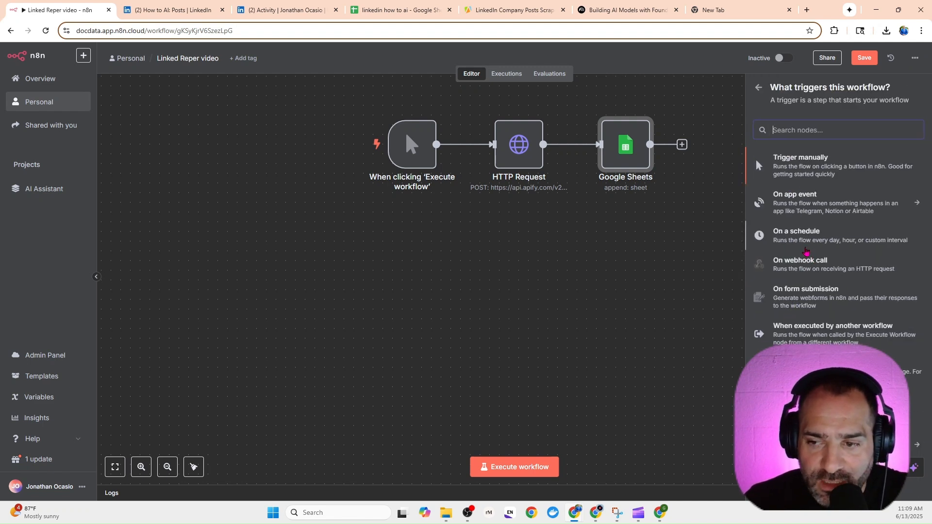
click(803, 237)
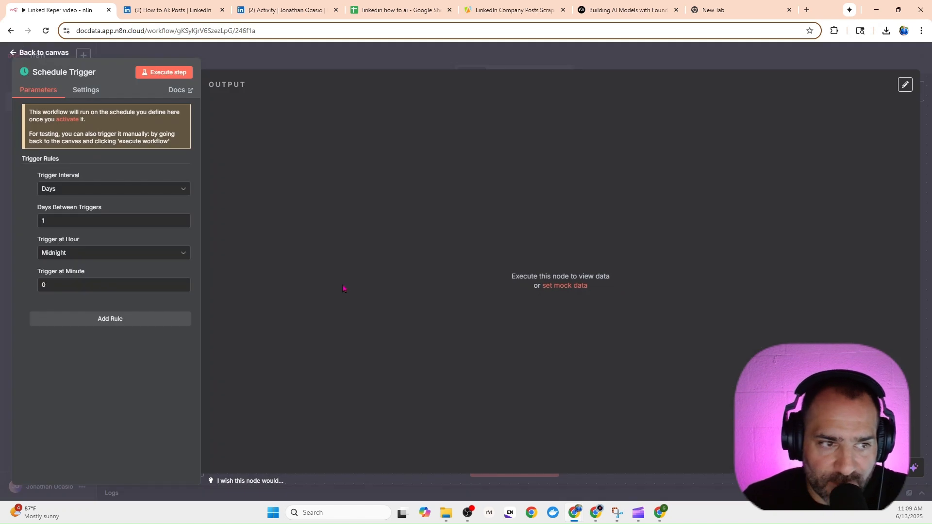
- Set the Schedule Trigger's interval to Hours with 32 hours between triggers, and return to the canvas
click(108, 191)
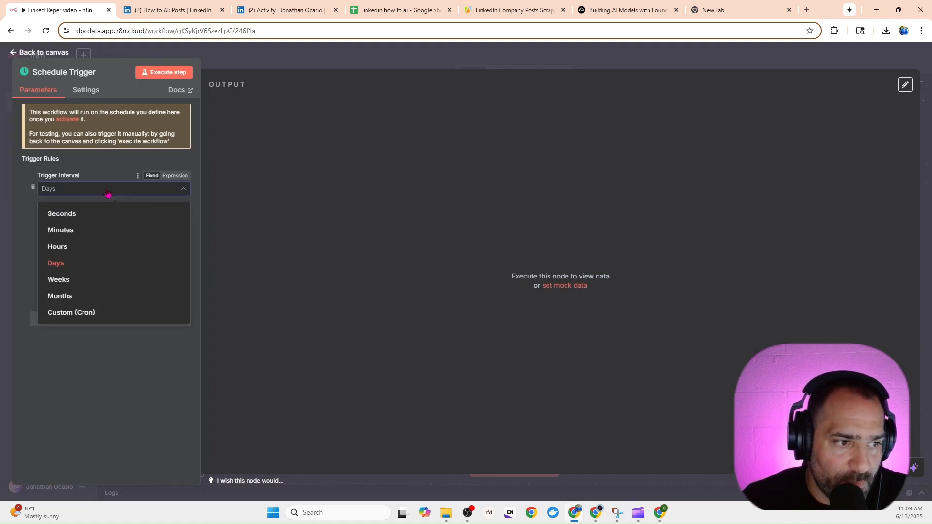
click(108, 190)
click(108, 192)
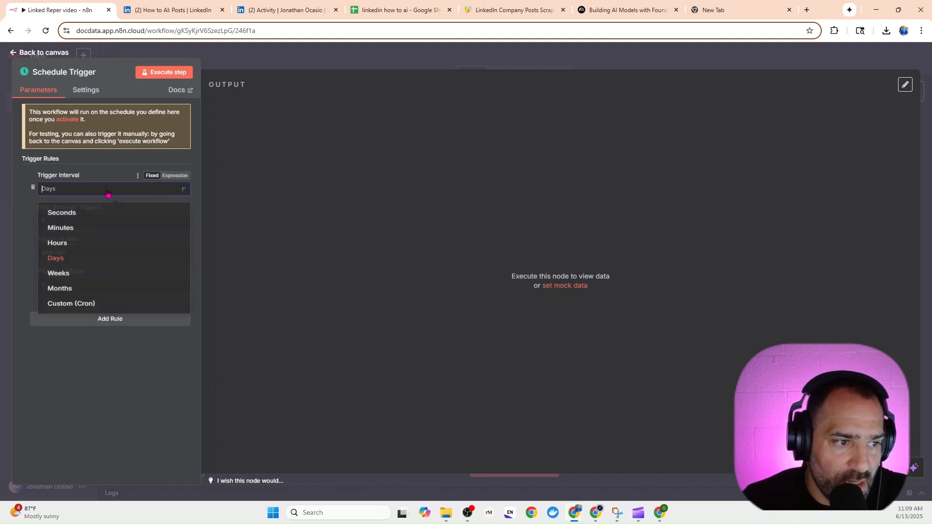
click(100, 252)
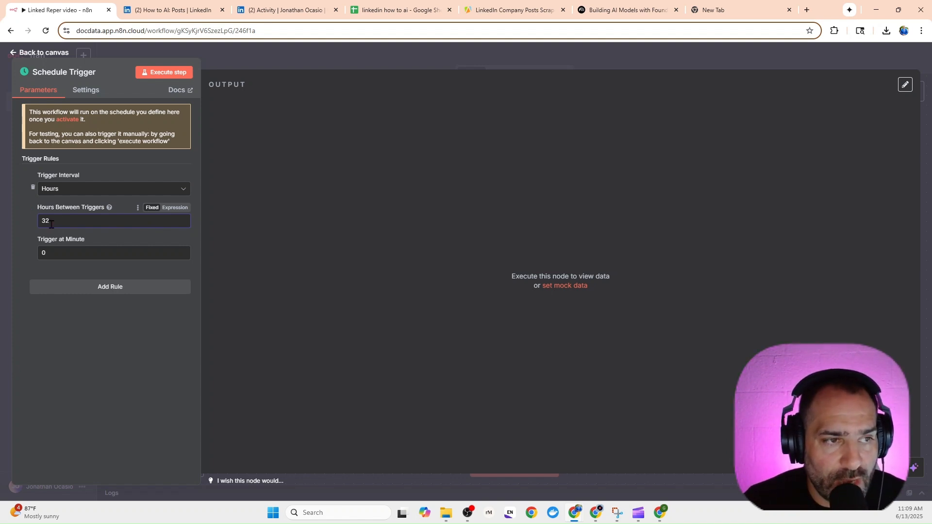
click(258, 62)
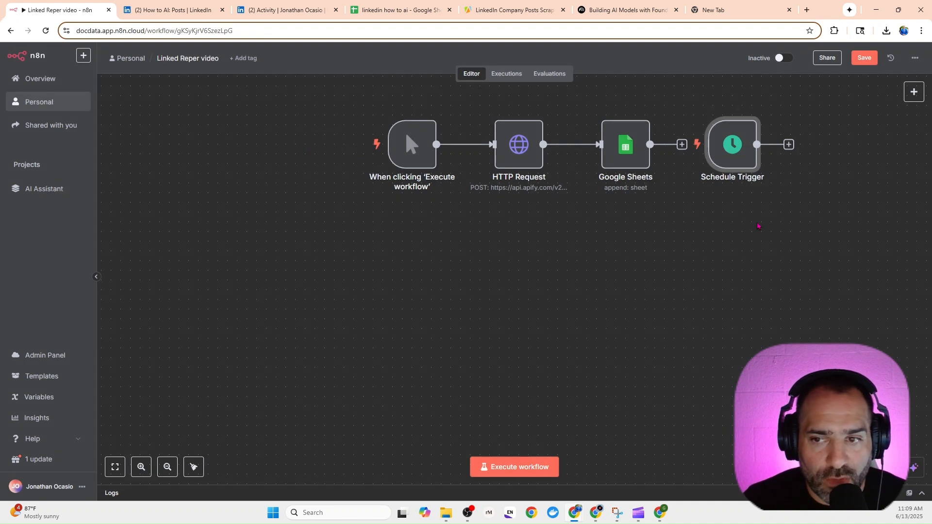
- Move the Schedule Trigger below the existing chain and connect a Google Sheets "Get row(s) in sheet" node to it
drag(736, 157, 271, 283)
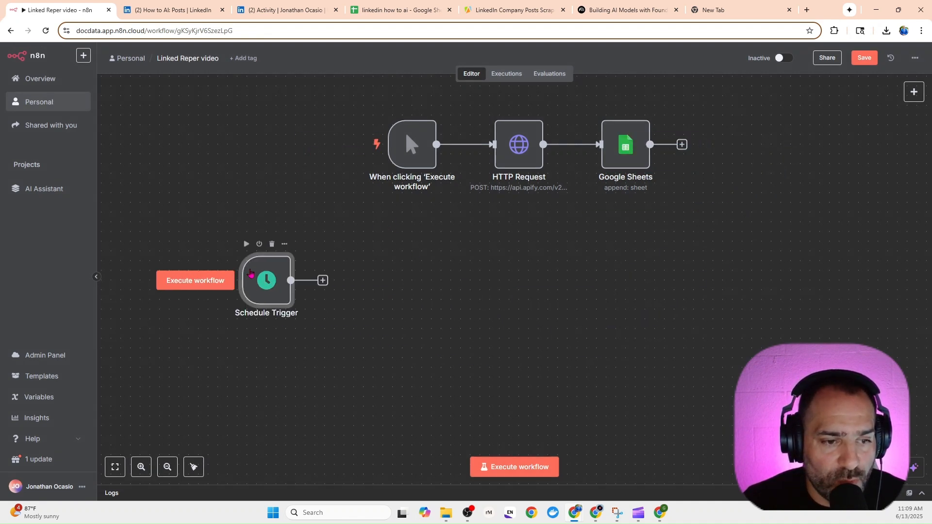
click(323, 280)
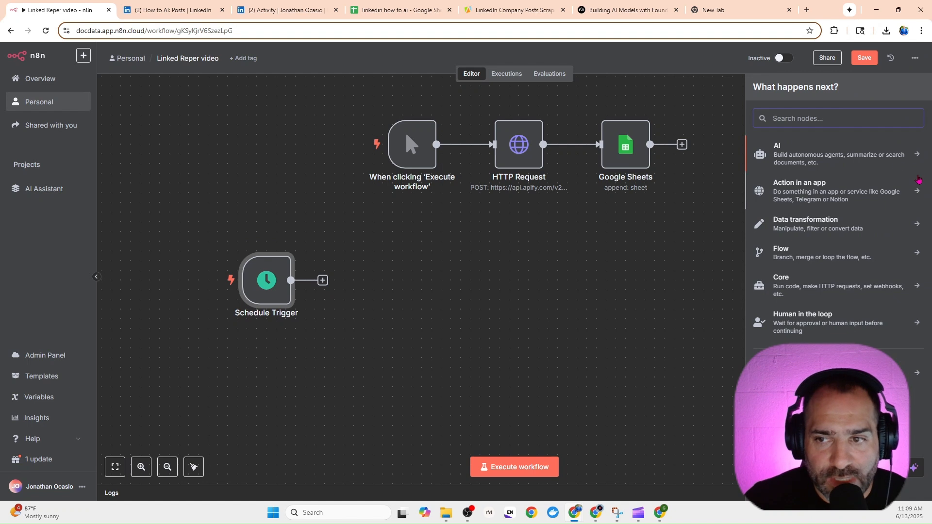
text(google)
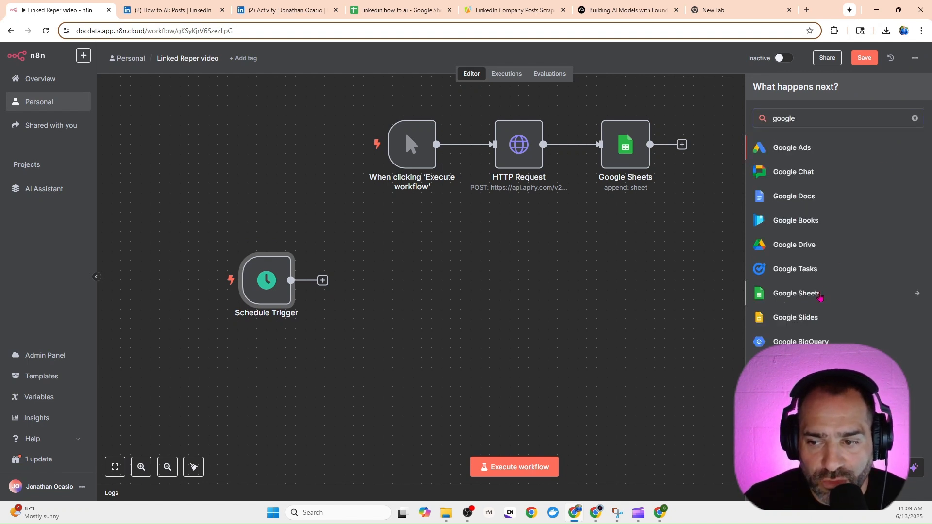
click(808, 293)
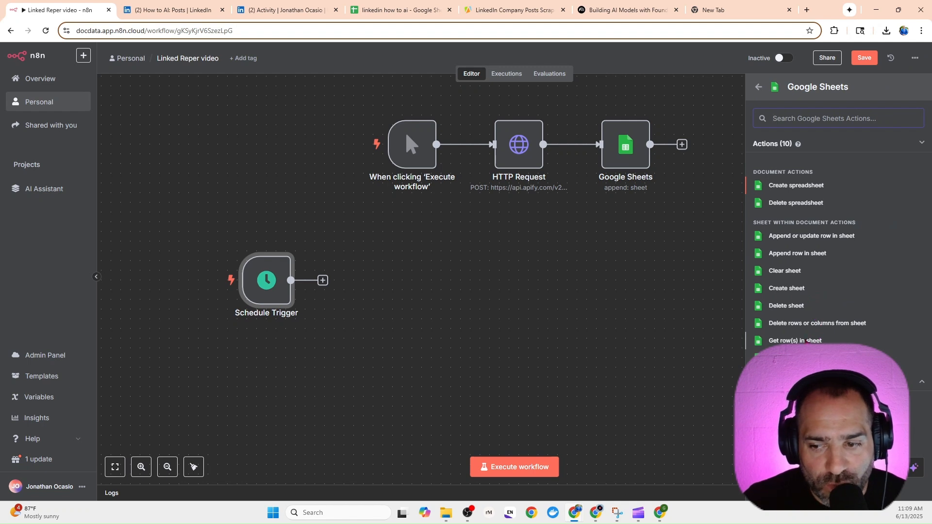
click(795, 340)
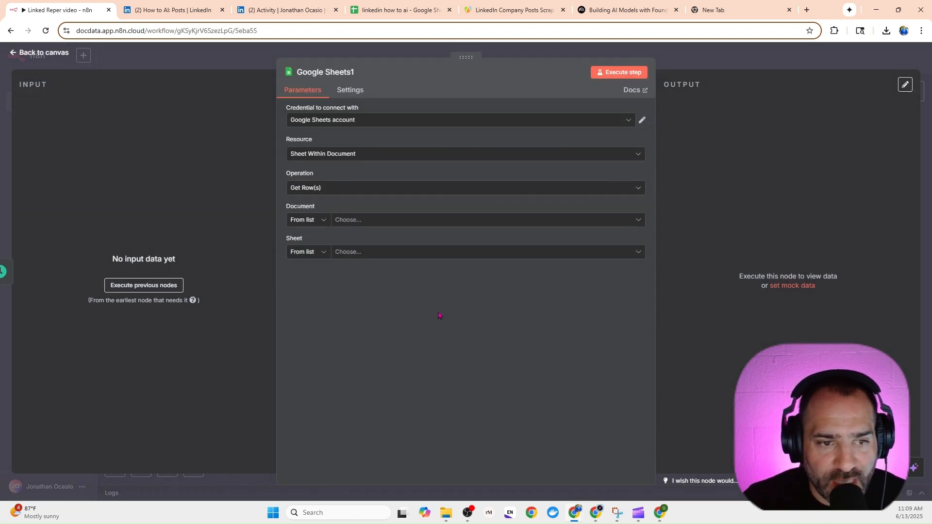
- Set the new Google Sheets node to read Sheet1 of the "linkedin how to ai" document
click(365, 221)
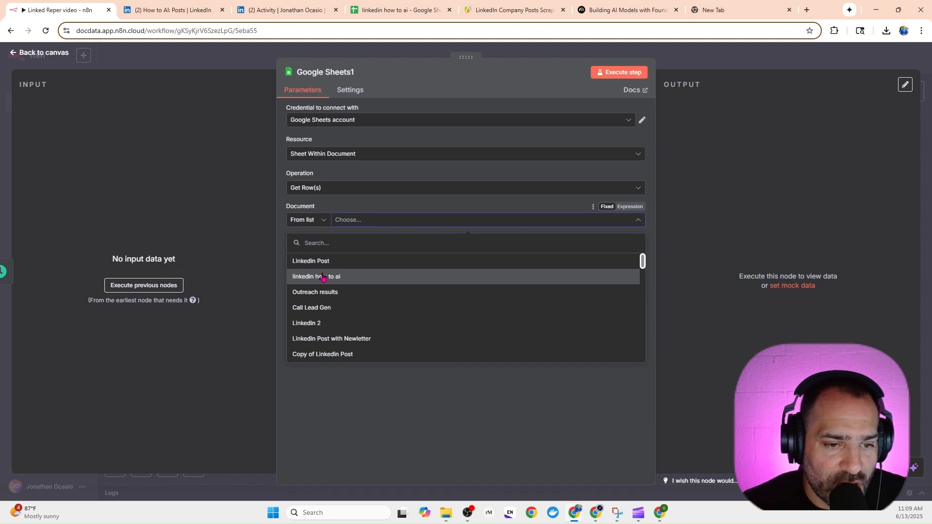
click(317, 278)
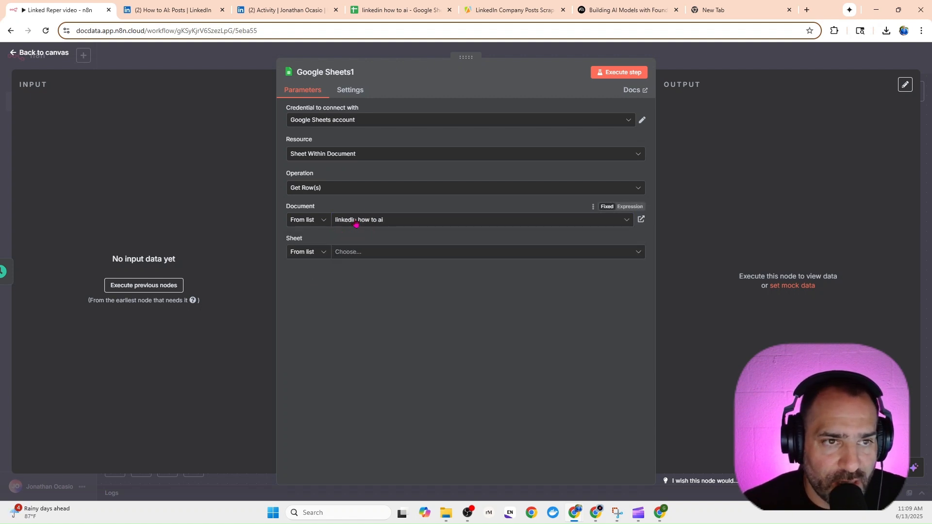
click(352, 257)
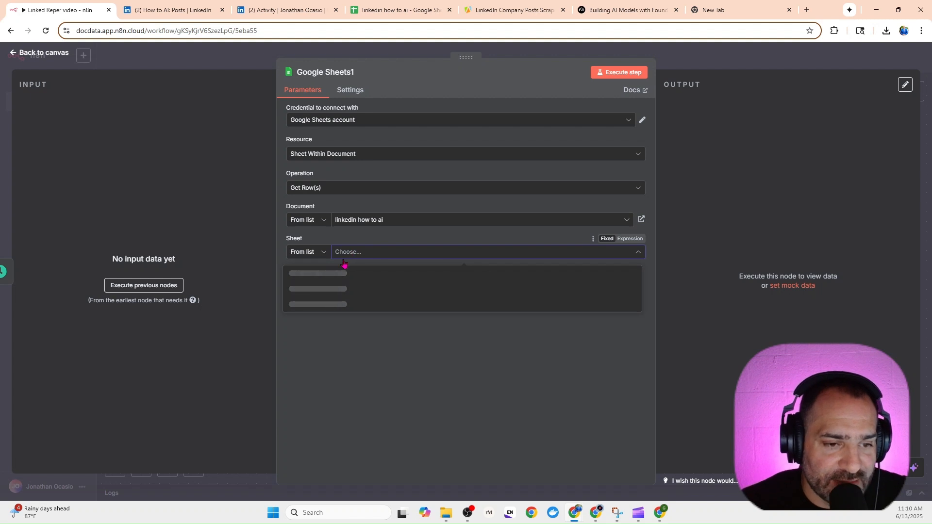
click(300, 274)
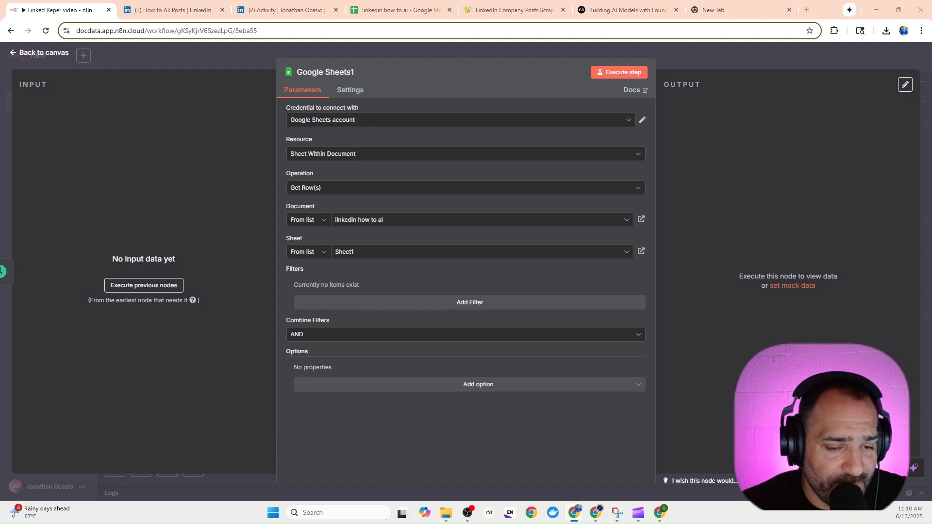
- Add the Return only First Matching Row option to the row-reading node and turn it on
click(403, 390)
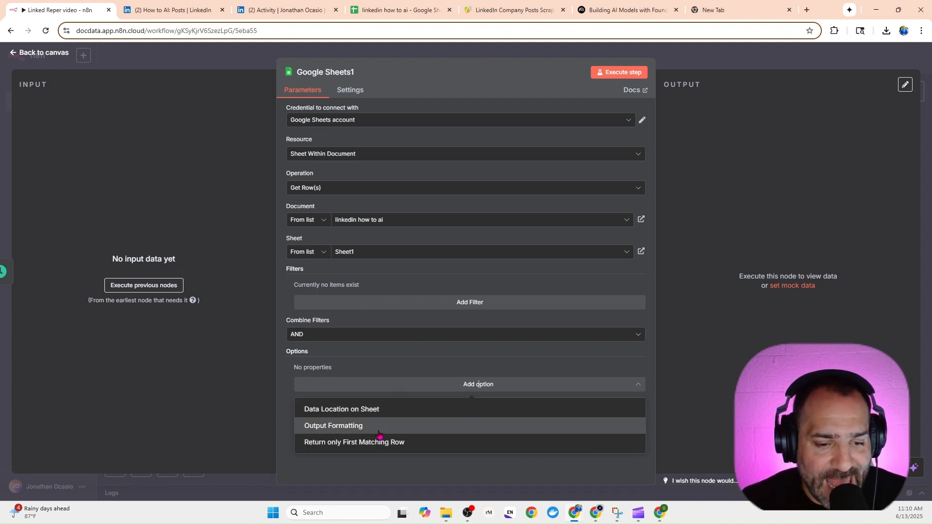
click(347, 442)
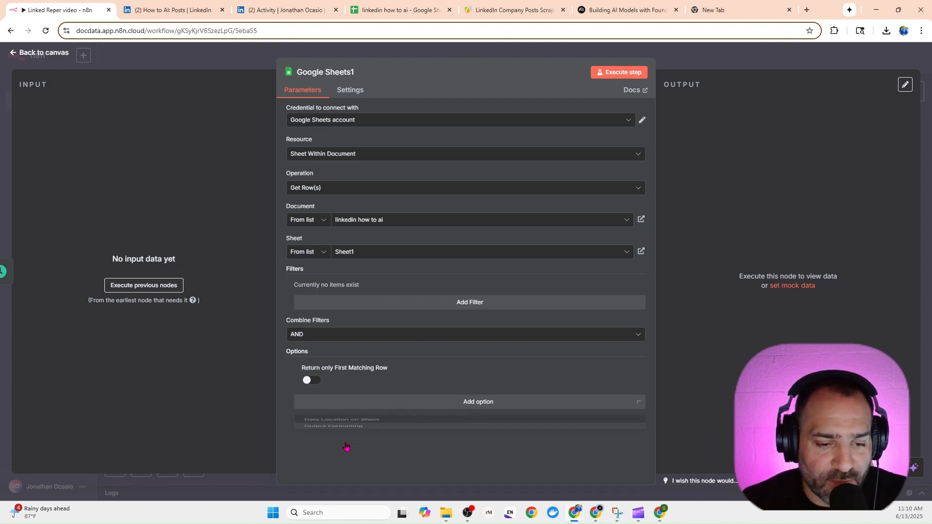
click(311, 381)
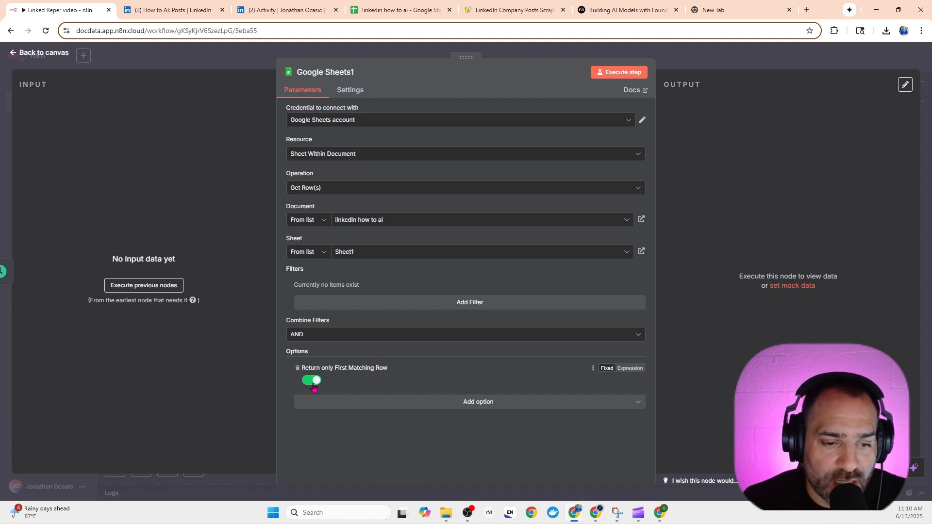
- Add a filter on the Completed column, leaving its value empty
click(352, 303)
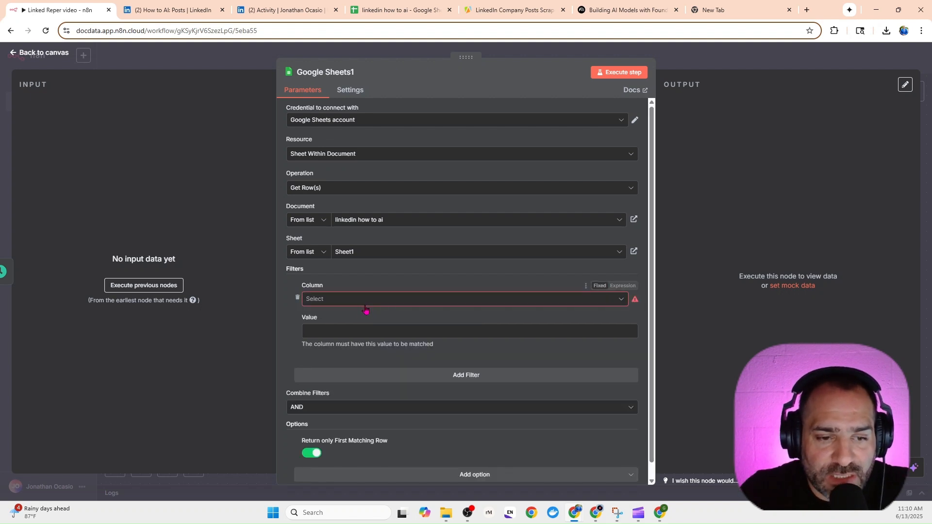
click(366, 304)
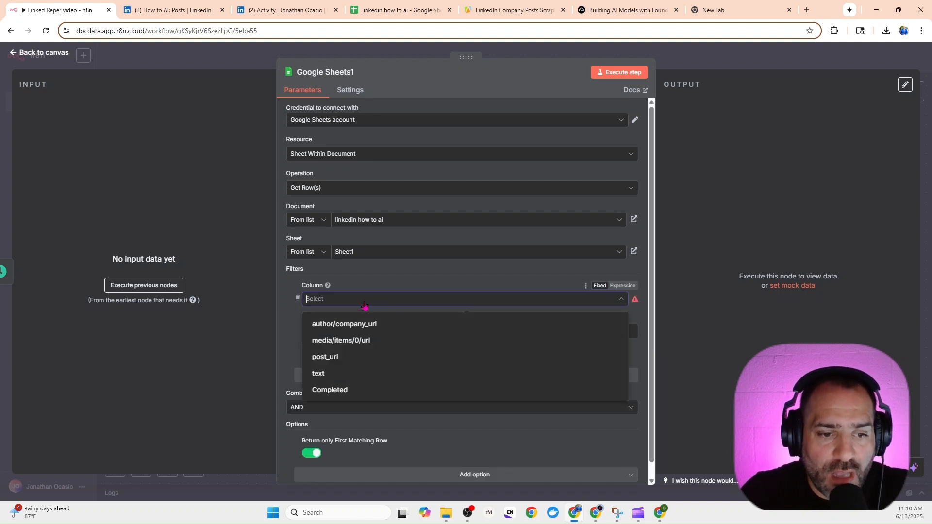
click(352, 393)
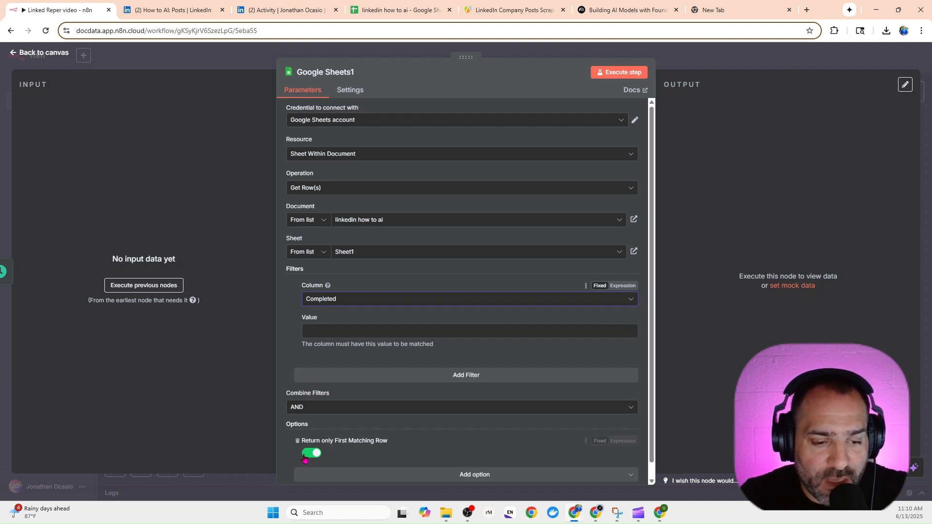
- Switch to the "linkedin how to ai" Google Sheet and examine the Completed column across the post rows
click(374, 14)
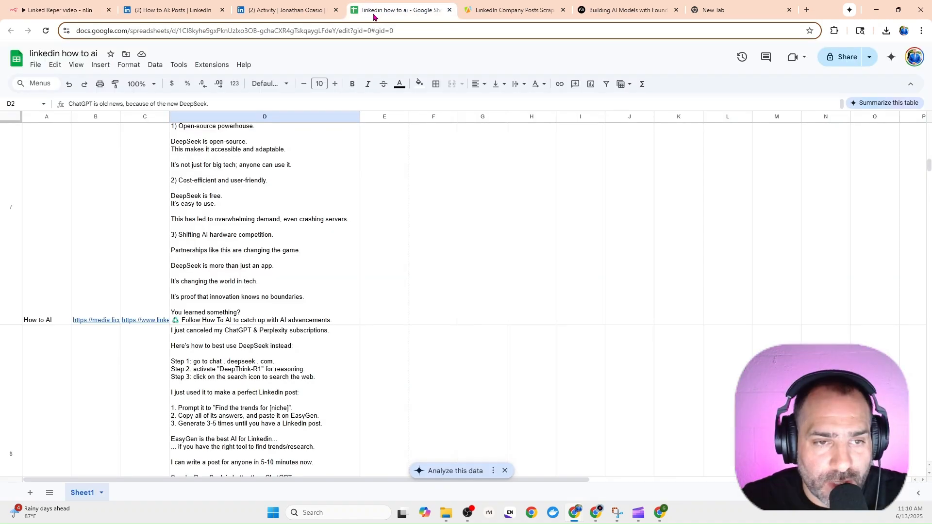
scroll(331, 204, up, 10)
scroll(331, 216, up, 15)
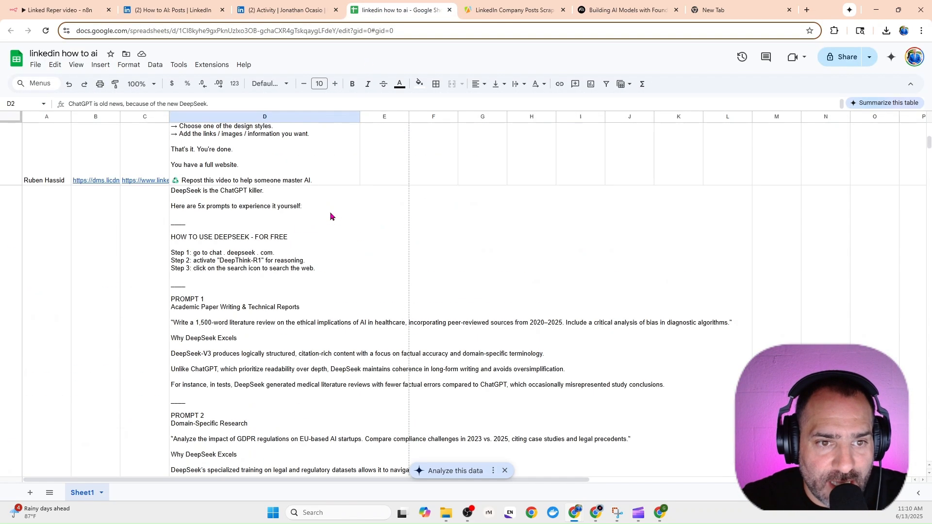
click(381, 129)
click(386, 117)
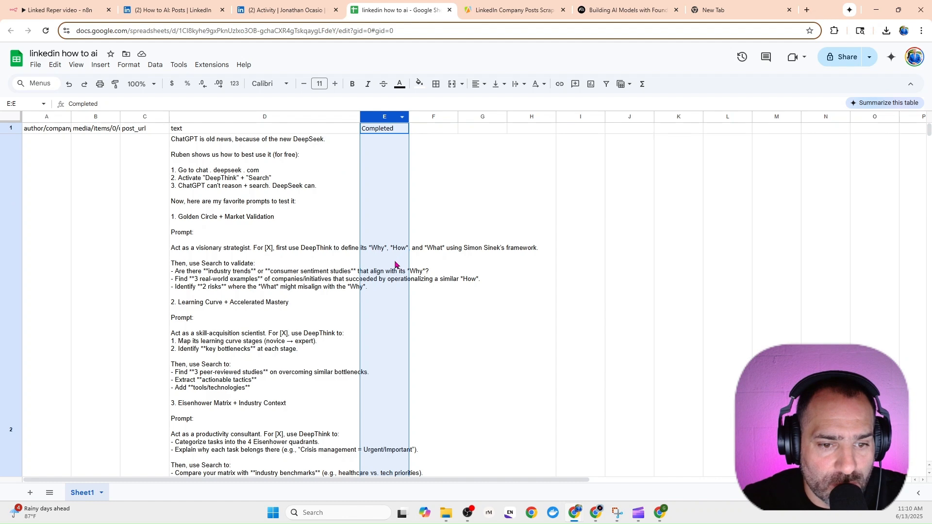
scroll(395, 264, down, 7)
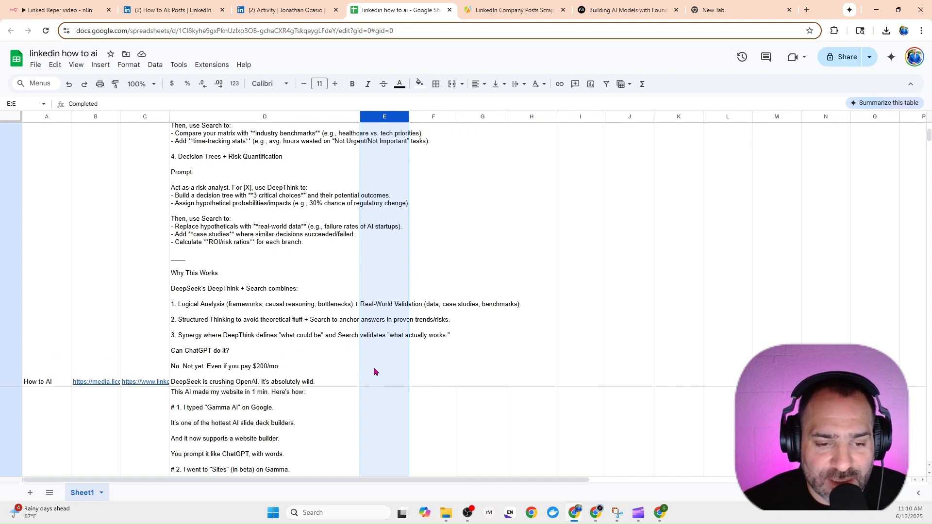
scroll(377, 372, down, 5)
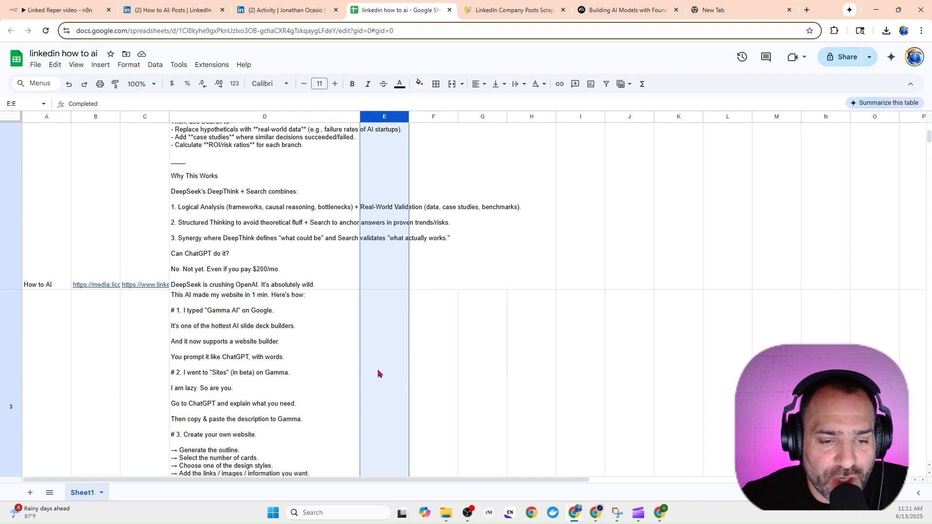
scroll(382, 346, down, 3)
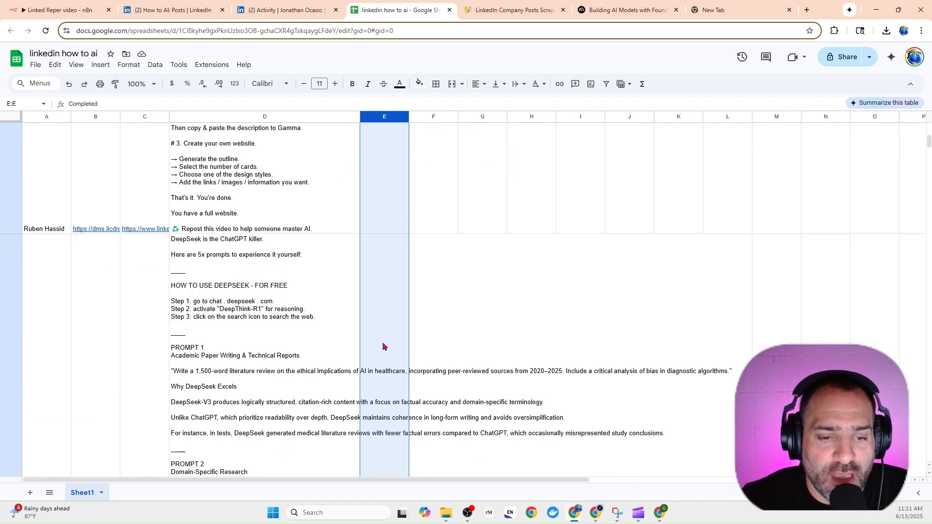
scroll(382, 346, up, 11)
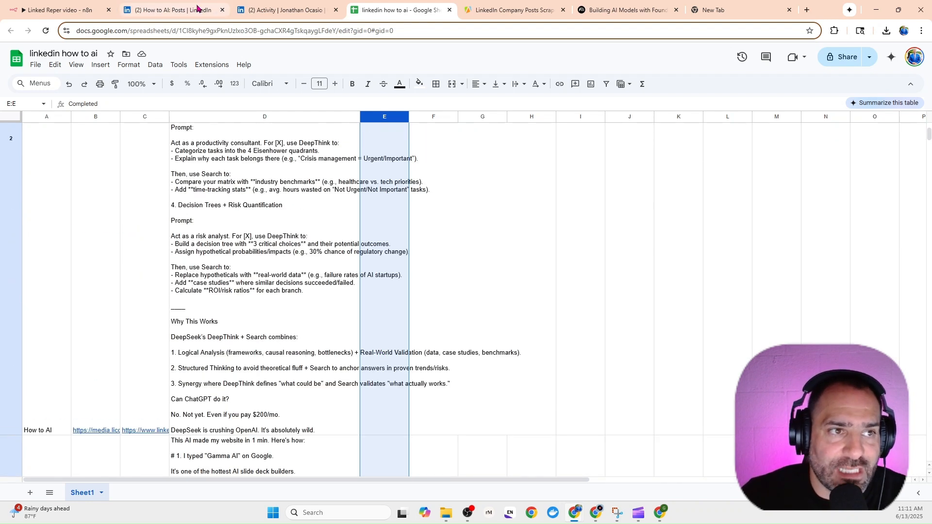
- Go back to n8n, keep Completed as the filter column, and return to the canvas
click(57, 10)
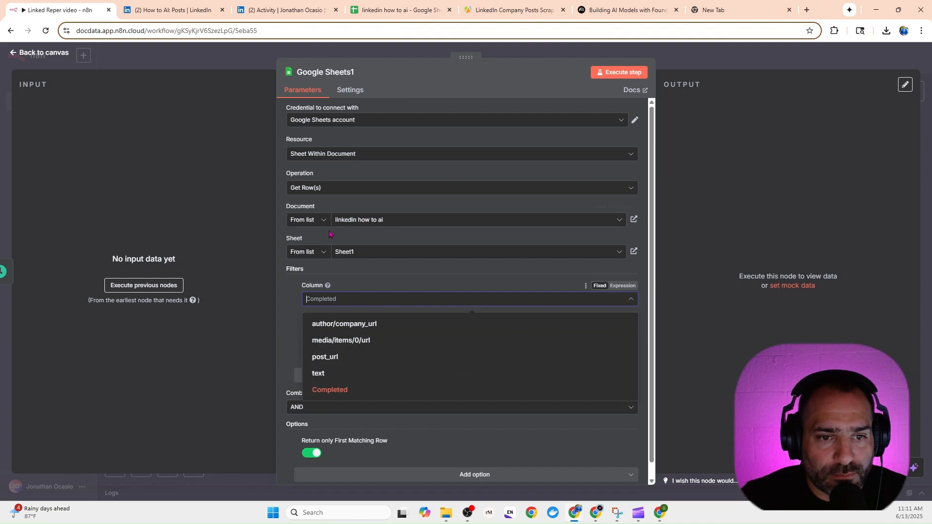
click(349, 390)
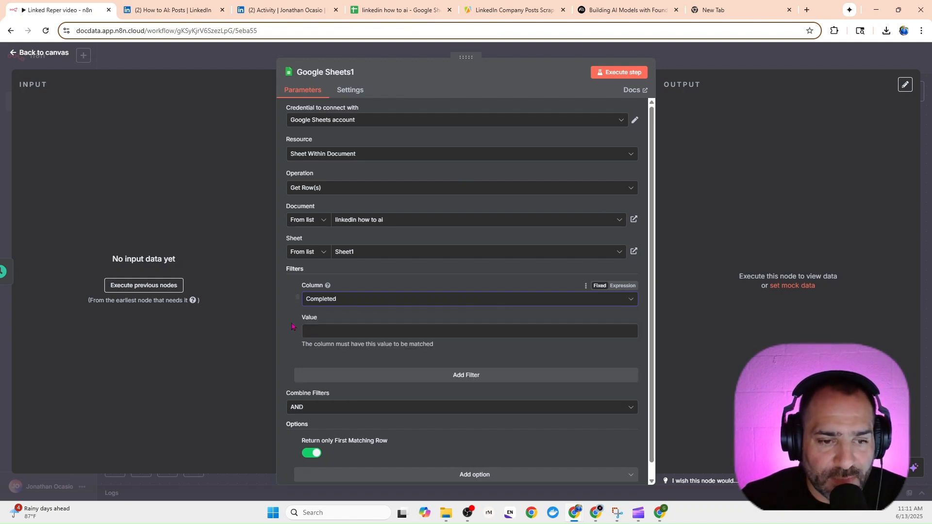
click(235, 58)
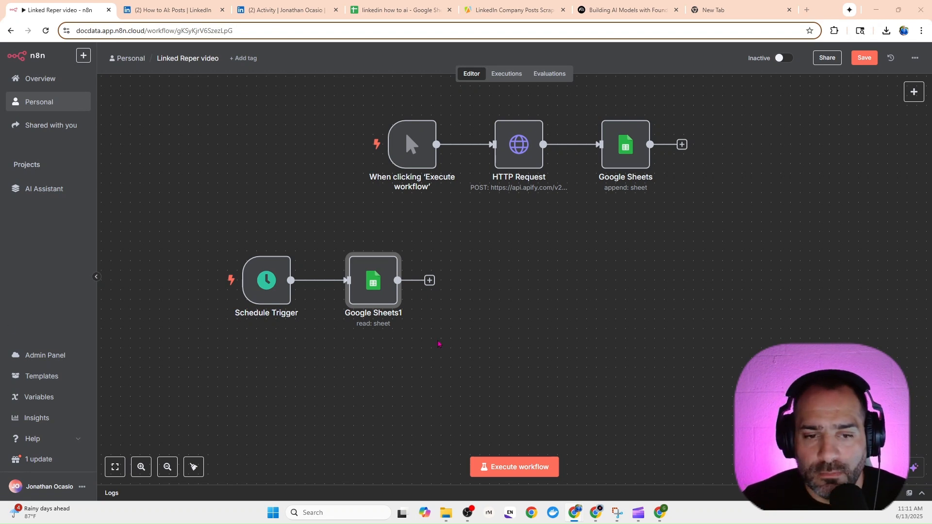
- Add an OpenAI "Message a model" node after the row-reading Google Sheets node
click(399, 349)
scroll(575, 365, right, 4)
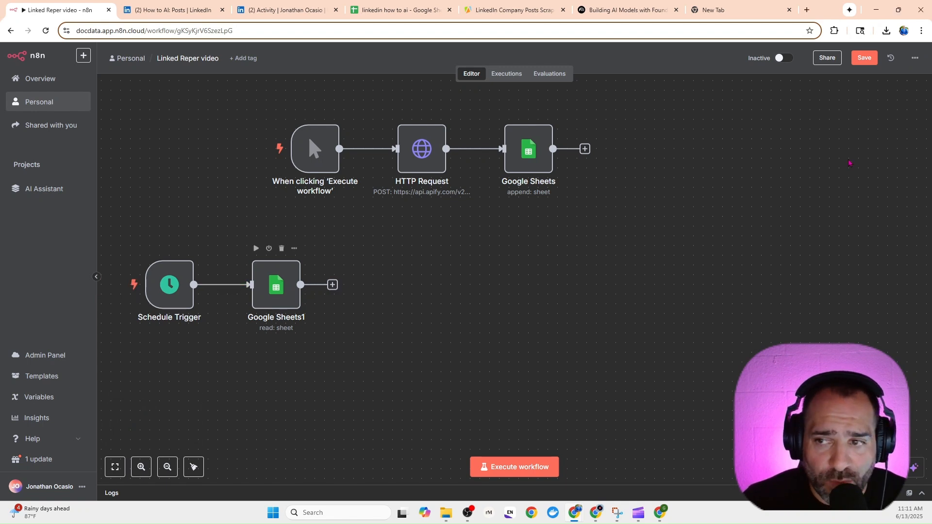
key(Tab)
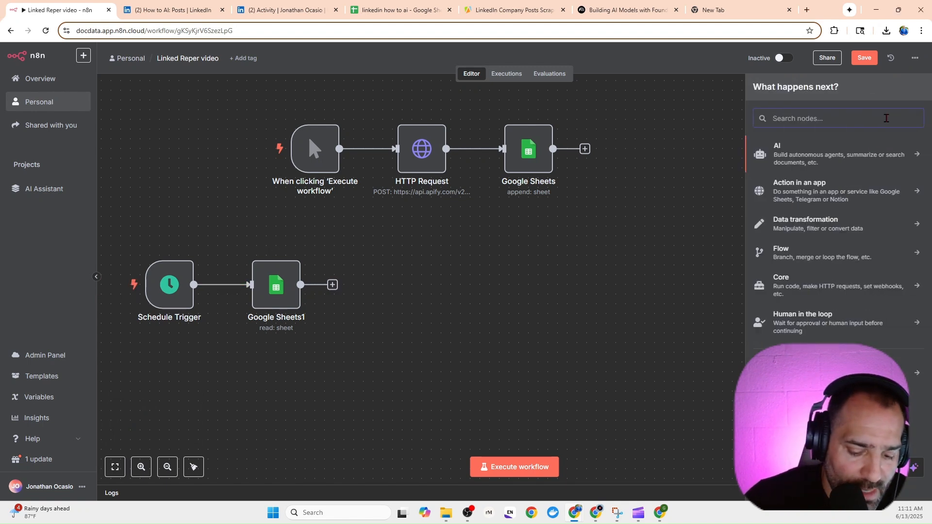
text(open)
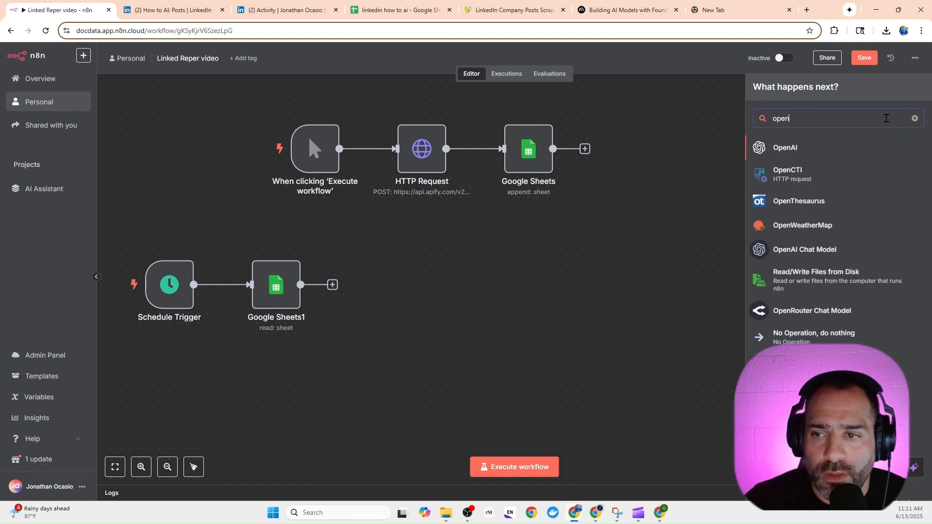
click(800, 154)
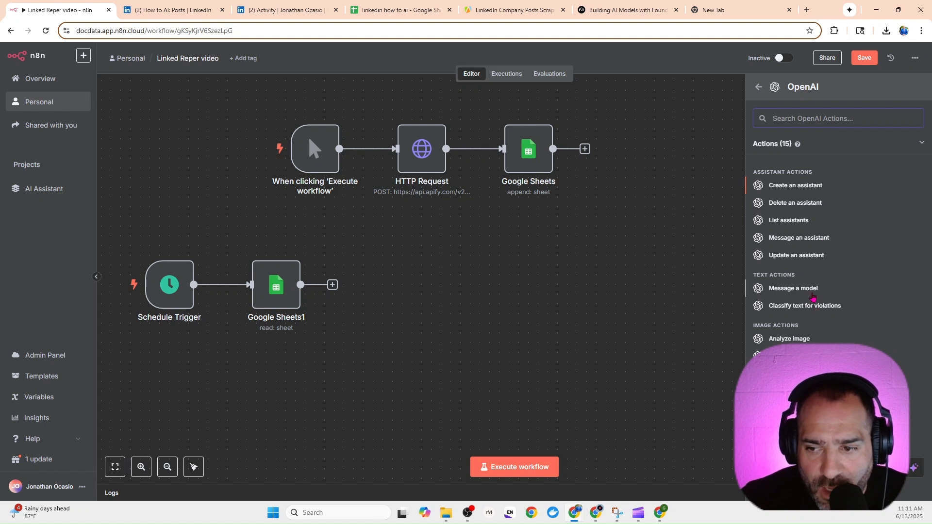
click(810, 293)
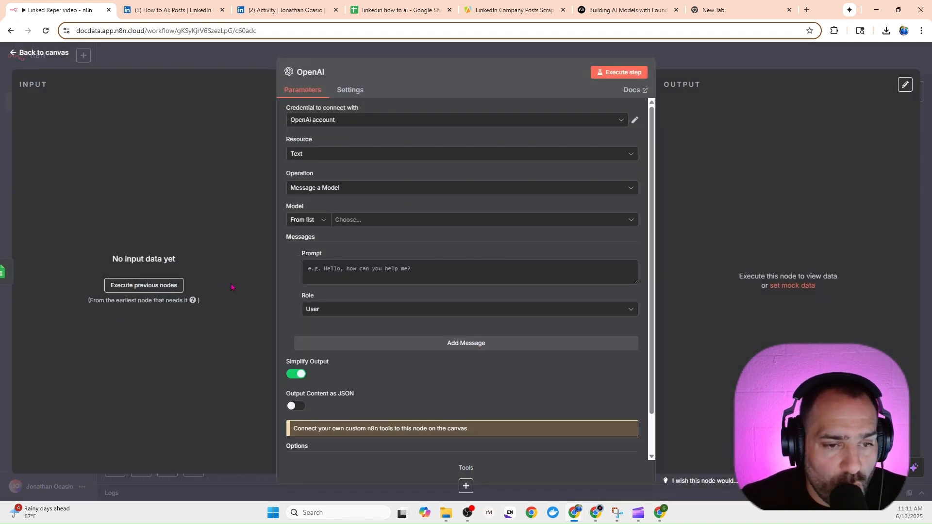
- Set the OpenAI node's model to GPT-4
click(361, 221)
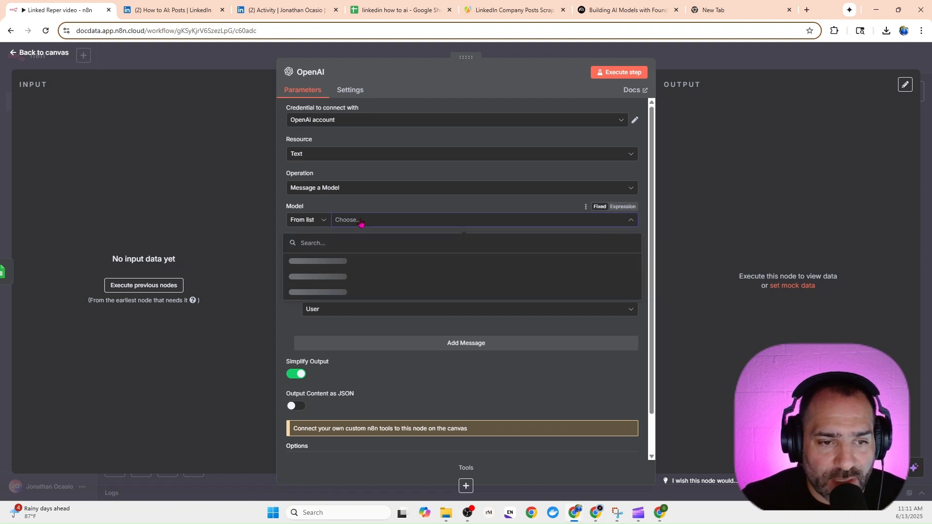
scroll(329, 304, down, 2)
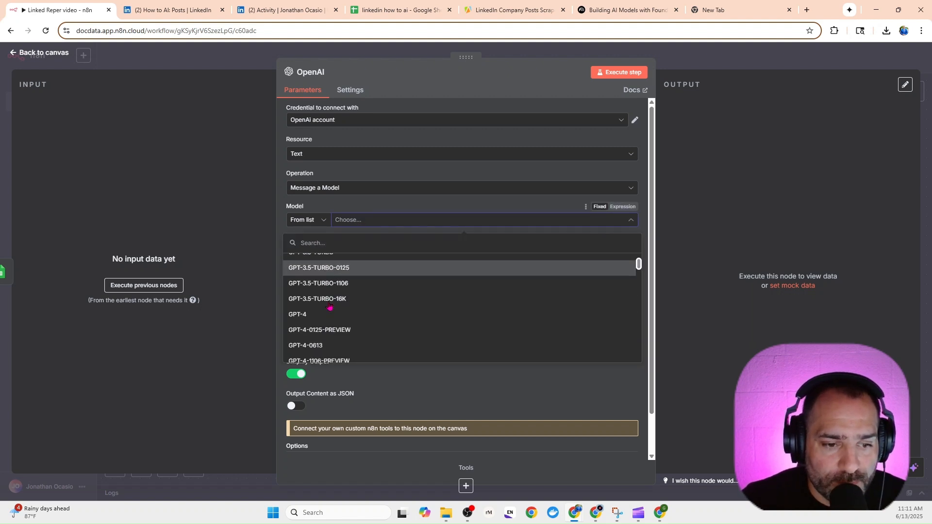
click(324, 304)
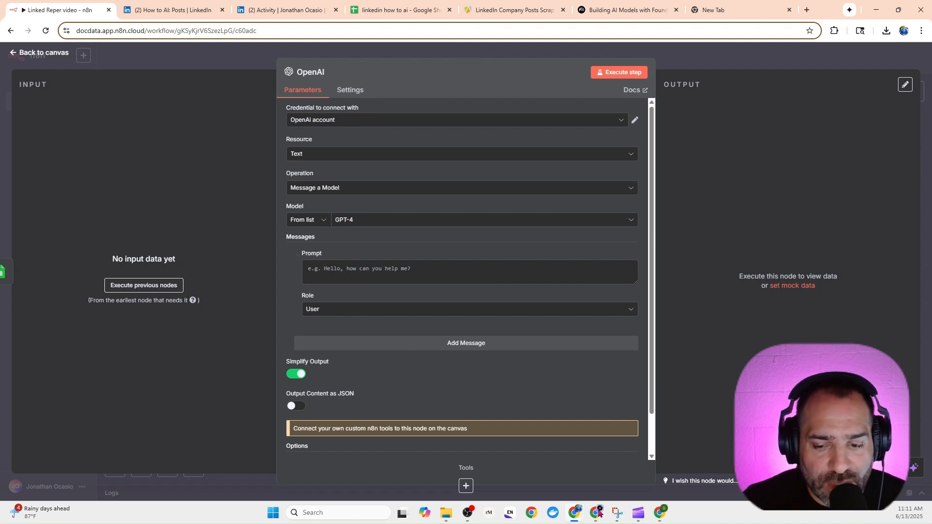
- Switch to the browser window with the OpenAI Prompts Playground and maximize it
mouse_move(600, 513)
click(612, 479)
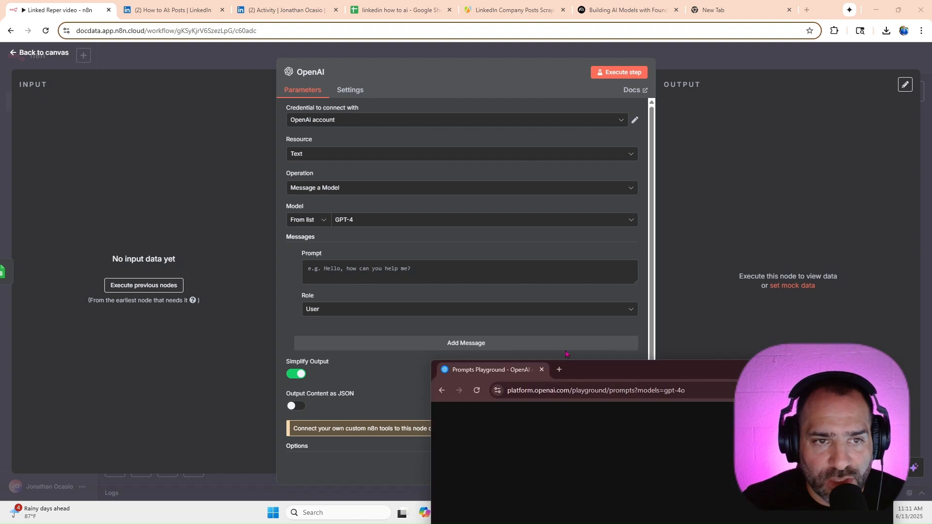
drag(566, 368, 272, 1)
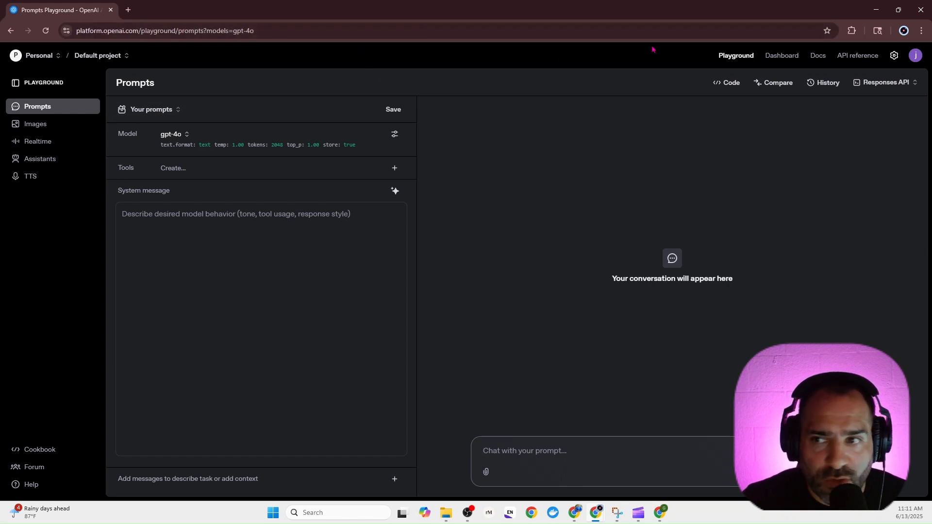
- Create a new secret API key for Default project in the OpenAI organization settings, copy it, and return to n8n
click(893, 55)
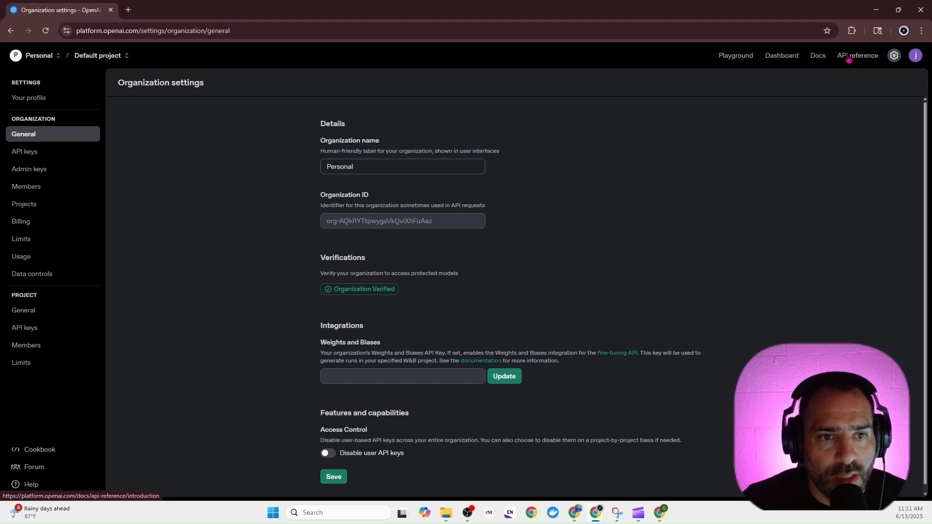
click(37, 153)
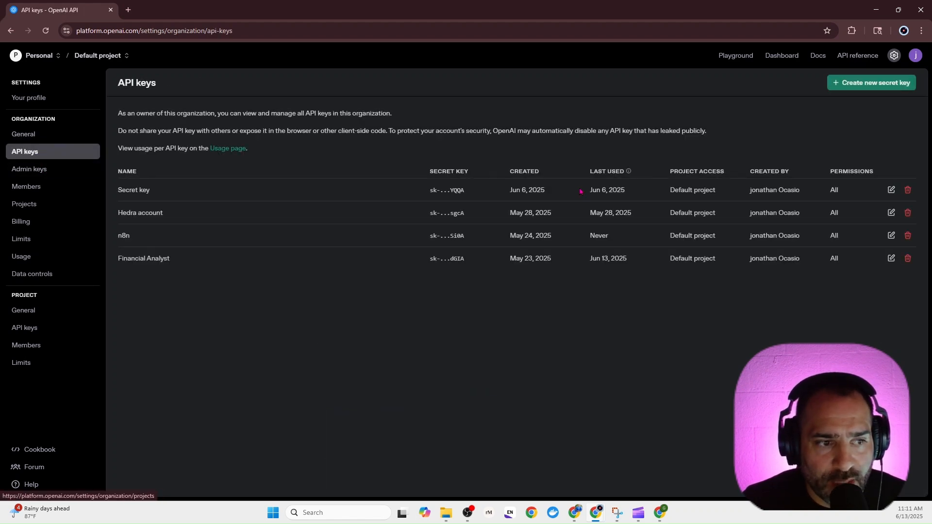
click(898, 88)
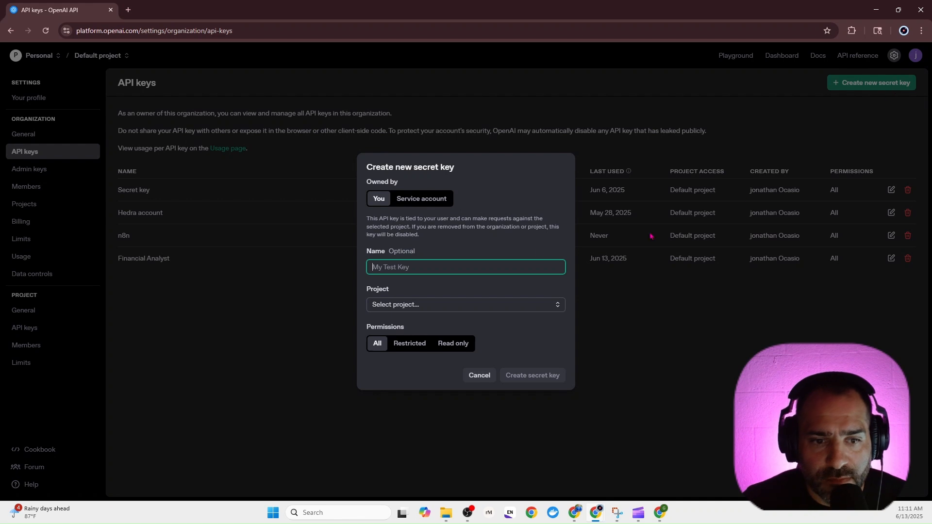
click(423, 306)
click(423, 324)
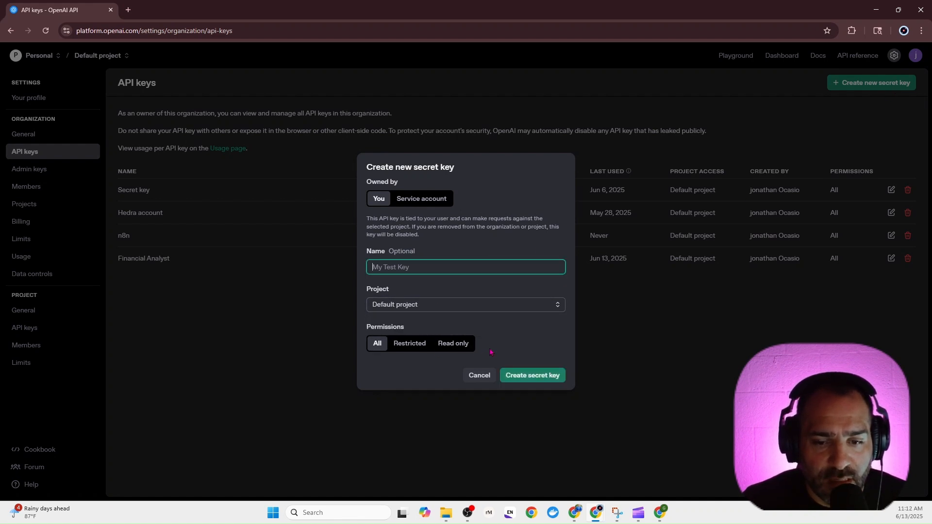
click(527, 374)
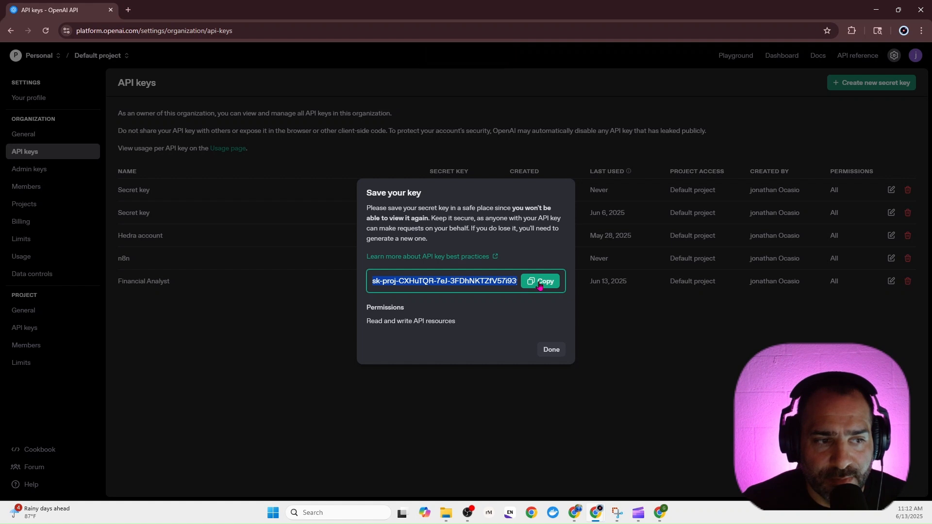
click(539, 283)
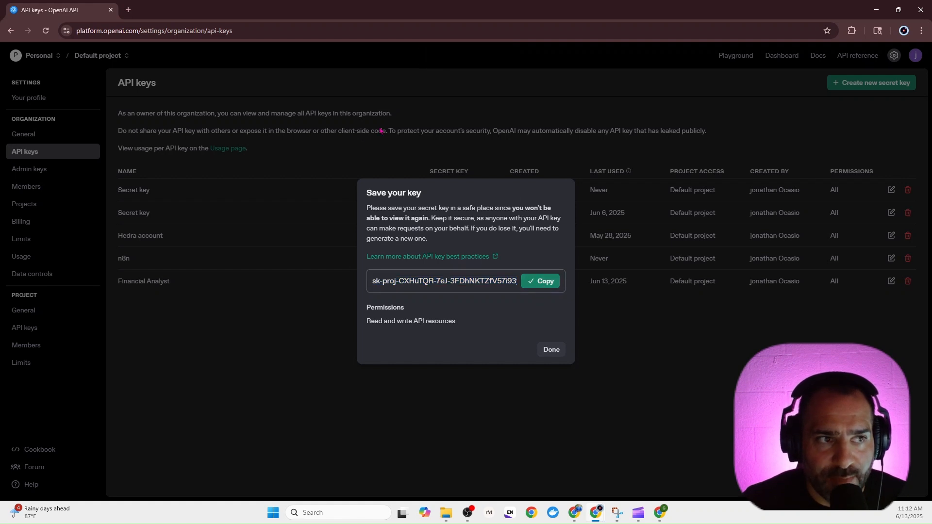
click(875, 11)
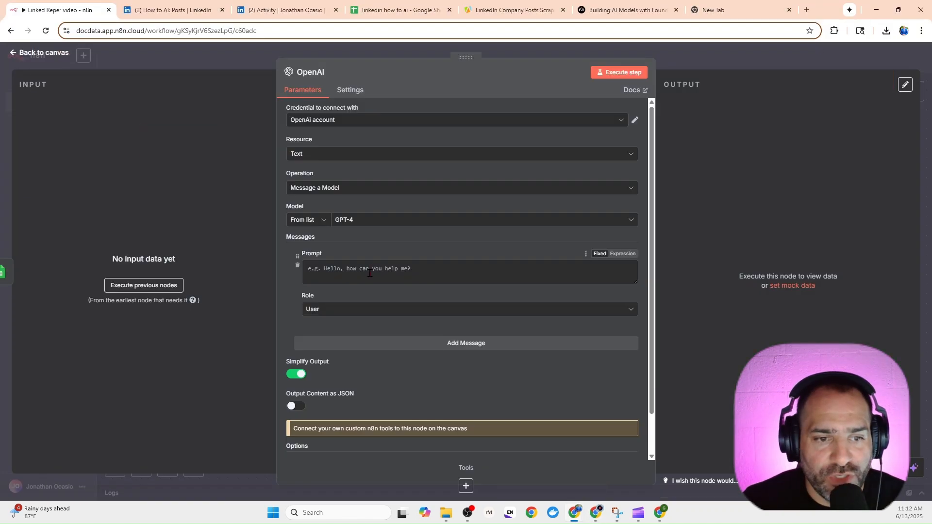
click(357, 121)
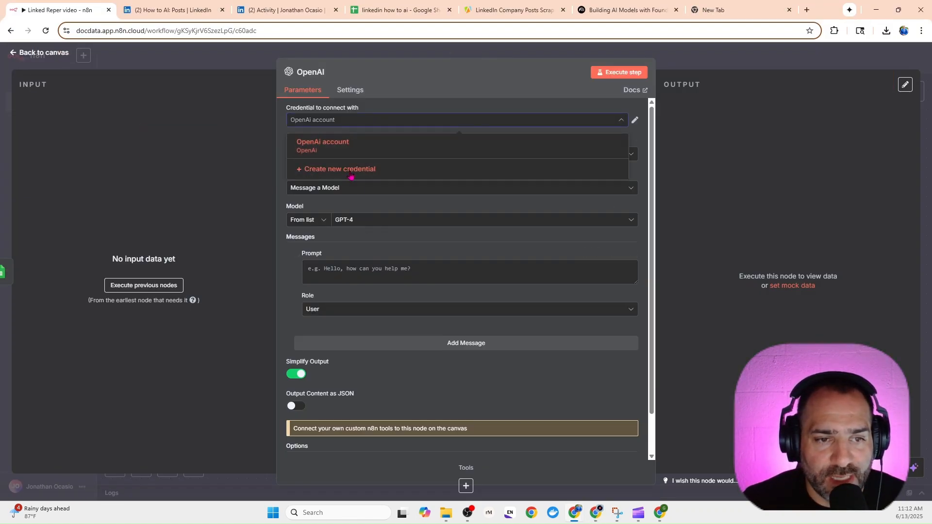
click(352, 171)
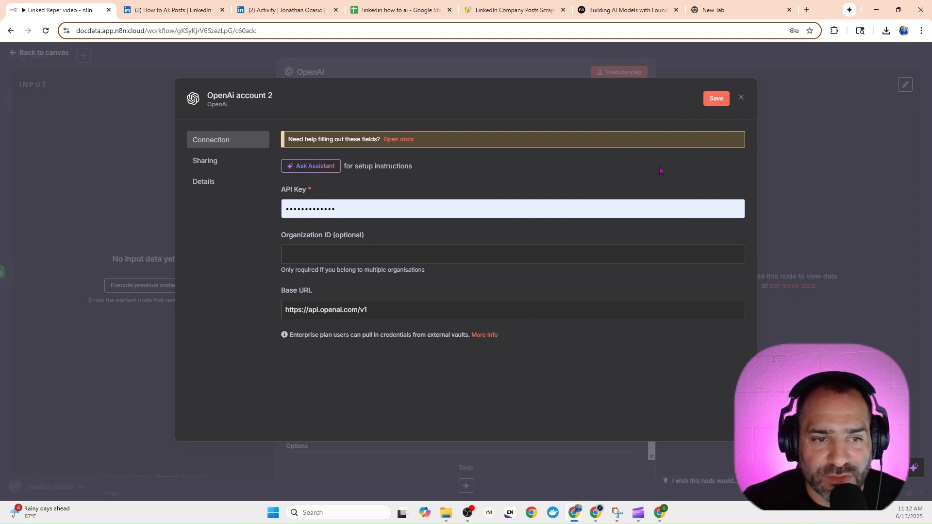
click(716, 98)
- Paste the AI-tips rewriting prompt with its post text and image URL expressions into the OpenAI message, and open it in the enlarged editor
click(334, 269)
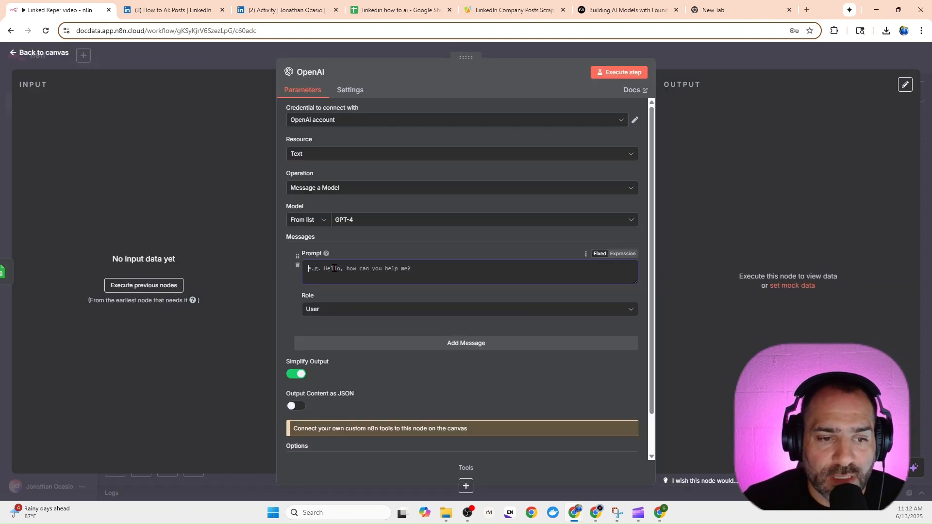
key(ctrl+v)
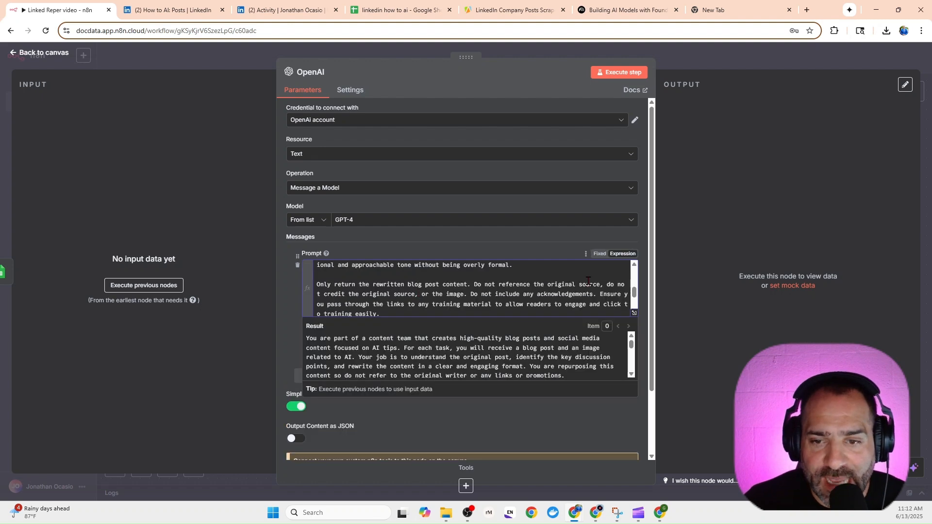
click(633, 313)
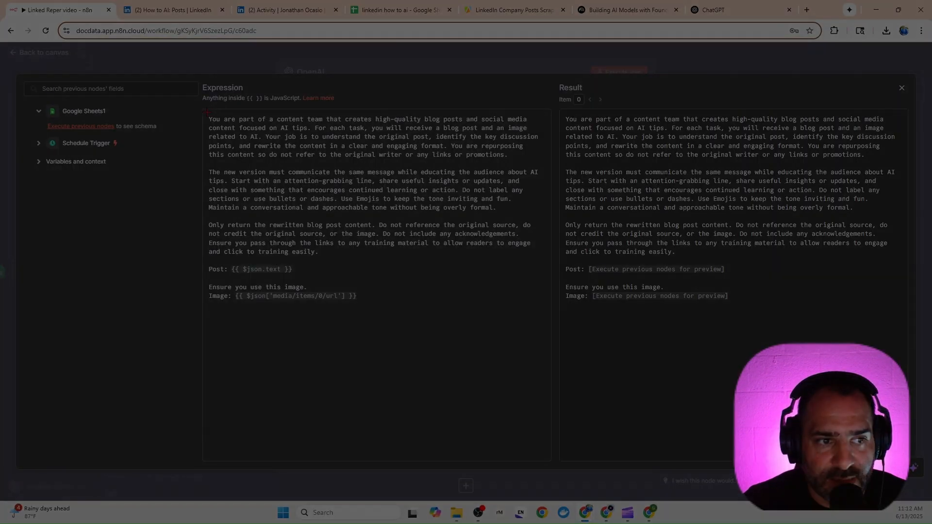
- Capture the prompt text as a screenshot and attach it to a new ChatGPT chat using model 4o
drag(205, 112, 546, 326)
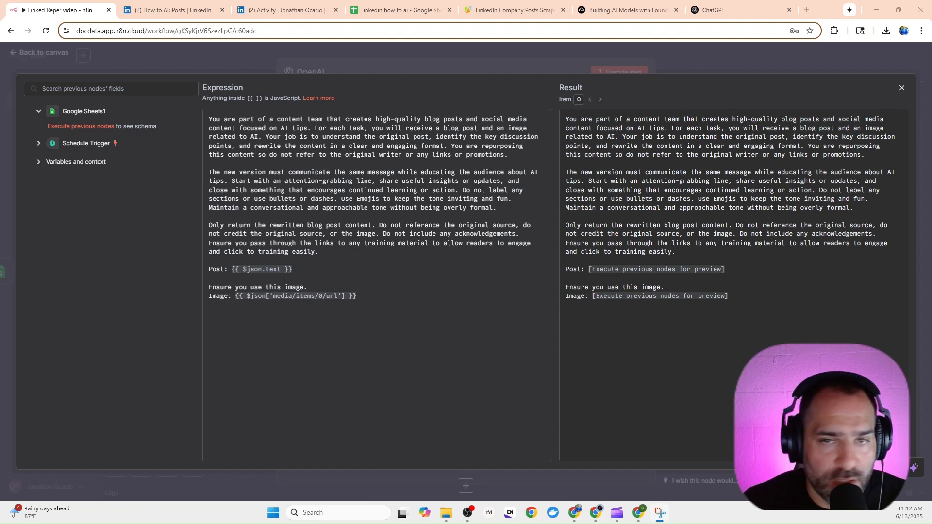
click(705, 11)
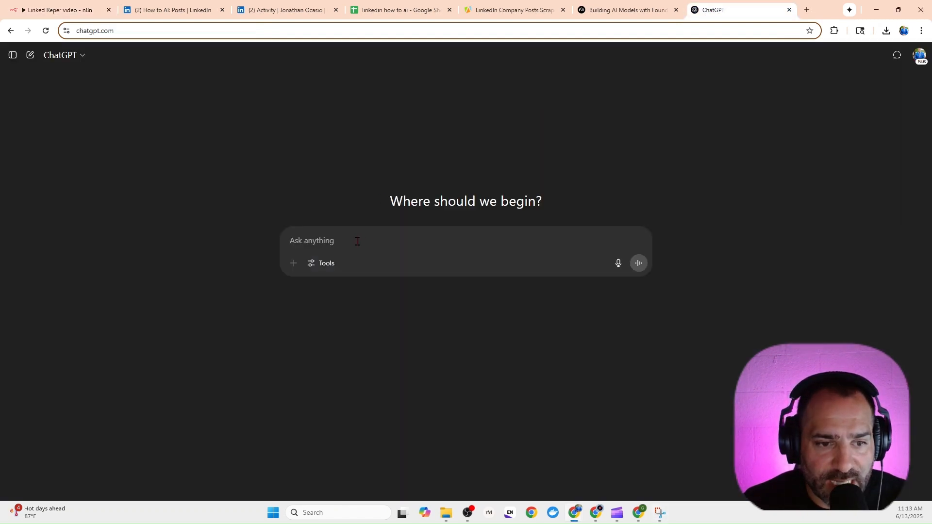
right_click(358, 241)
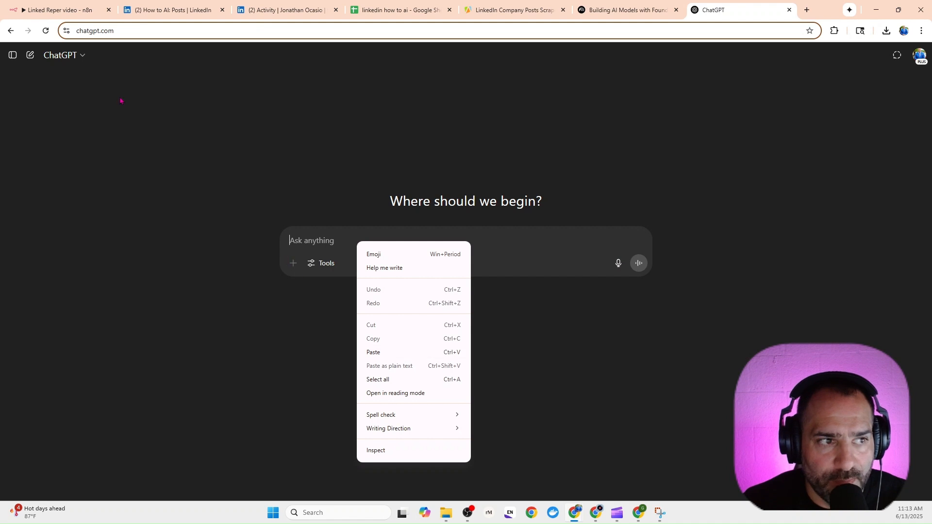
click(83, 55)
click(92, 99)
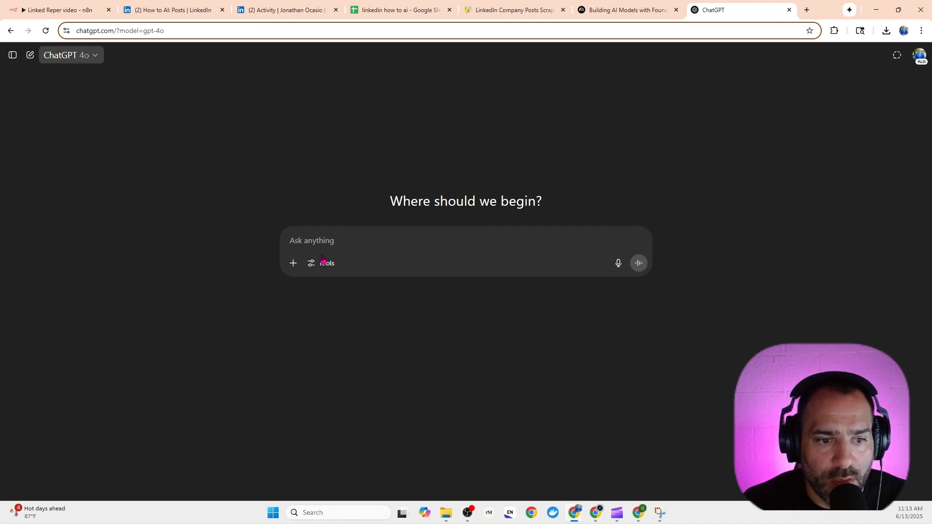
click(293, 263)
click(329, 233)
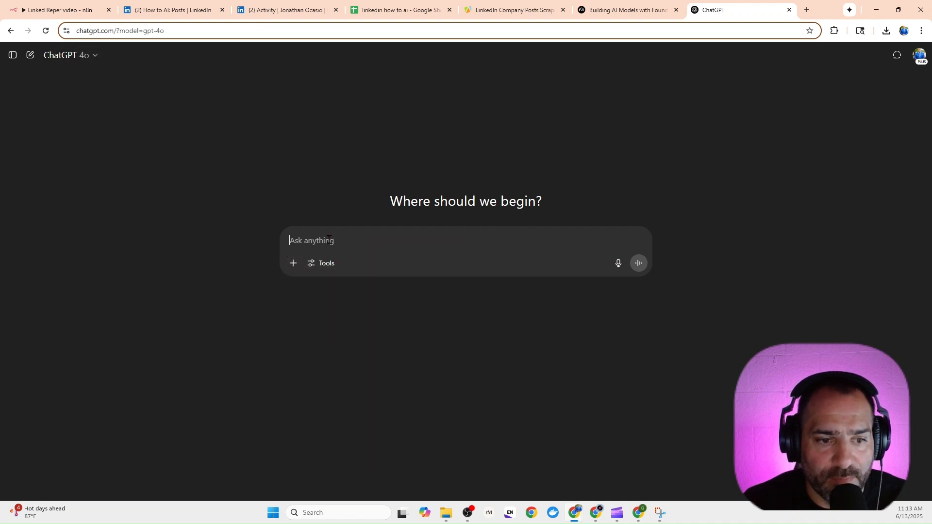
right_click(328, 238)
click(362, 350)
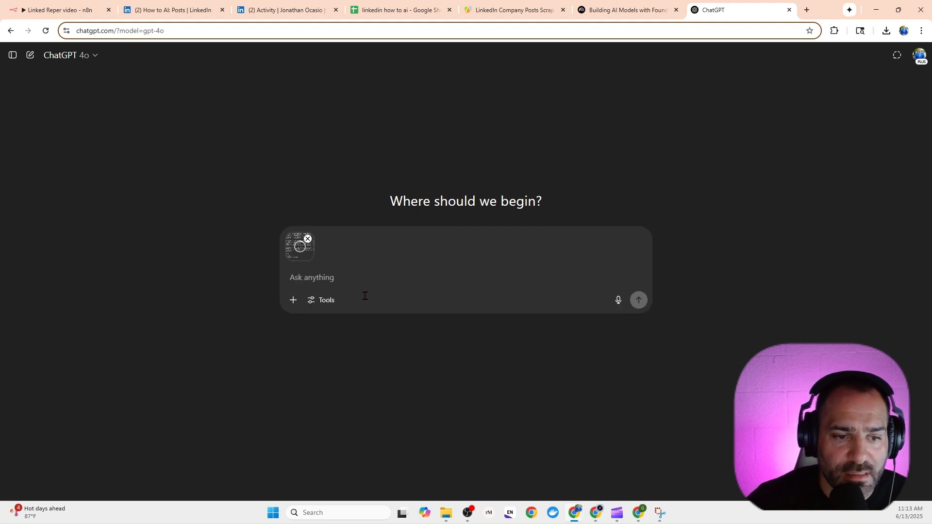
- Ask ChatGPT: "Write this word for word. But make it for a podcast titled inside the ai."
text(Write this word f)
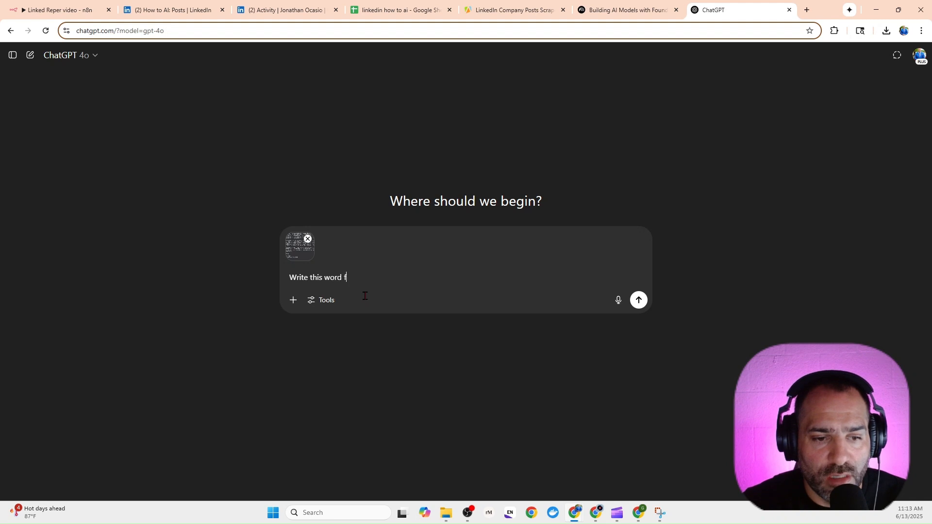
text(or word. But make it for a podcast titled inside the ai.)
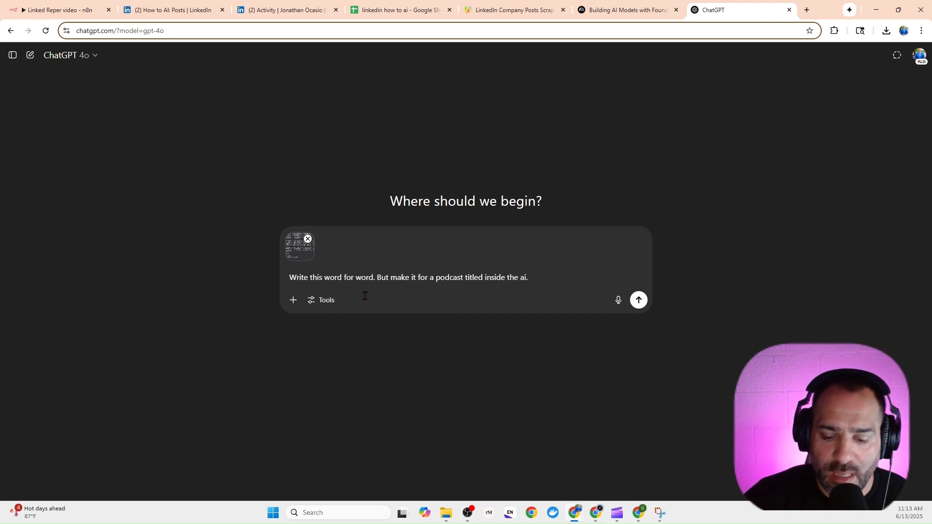
key(Return)
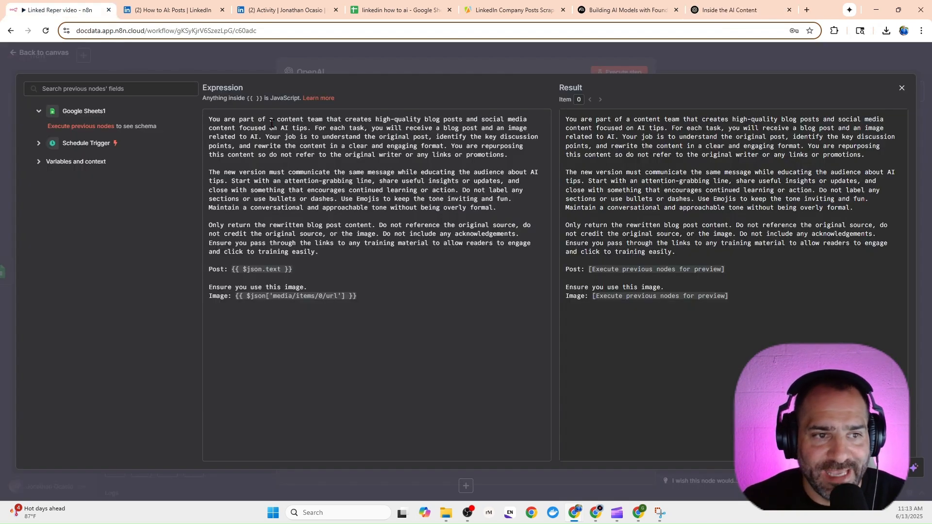
- Close the enlarged prompt editor in n8n, check the OpenAI node's remaining options, and return to the canvas
click(241, 57)
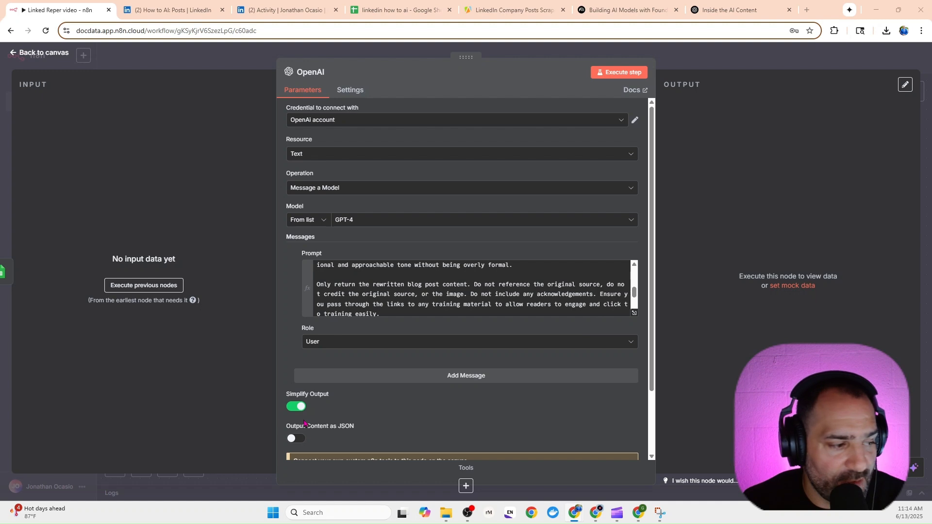
scroll(302, 414, down, 2)
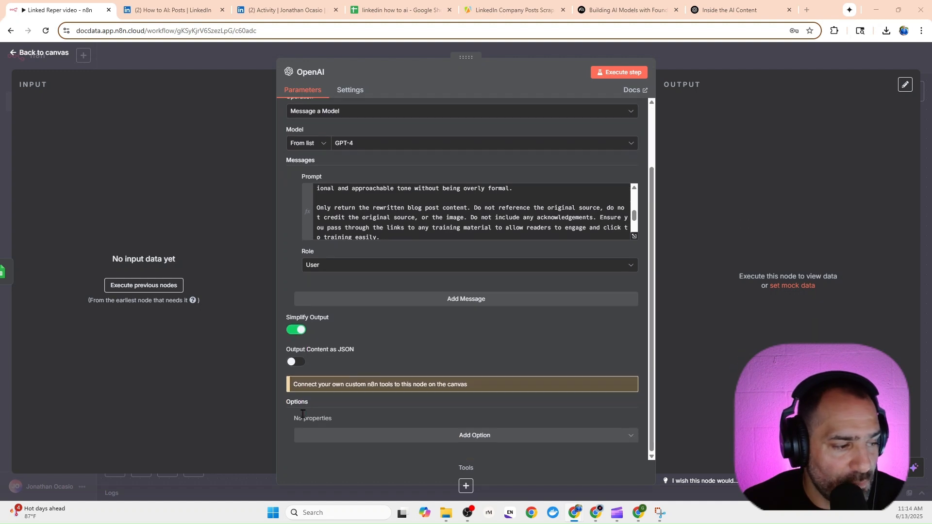
click(716, 55)
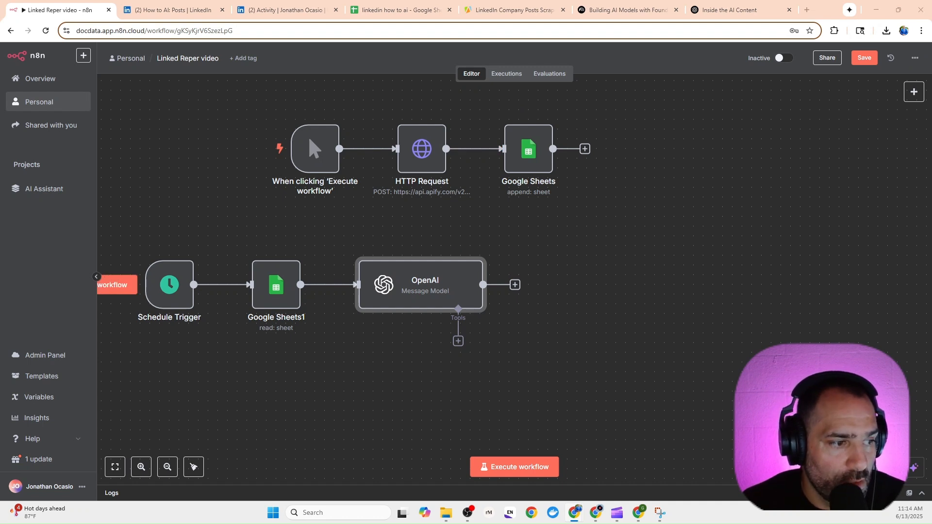
- Add an HTTP Request node after the OpenAI node with its URL set to {{ $('Google Sheets').item.json['media/items/0/url'] }}
click(515, 284)
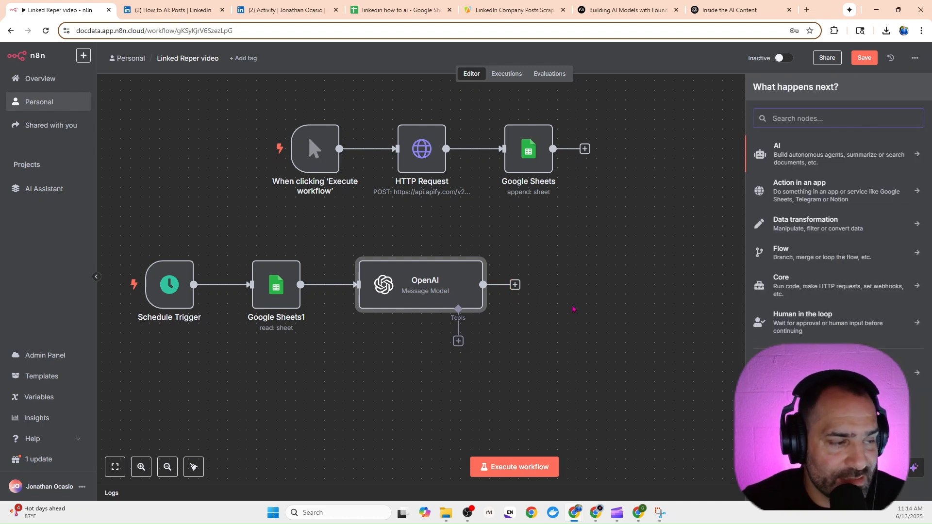
text(http)
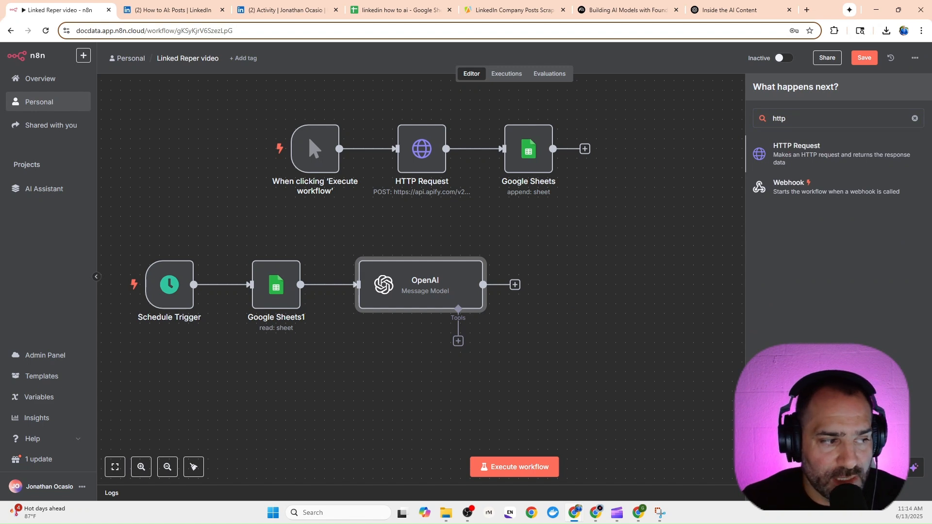
key(Return)
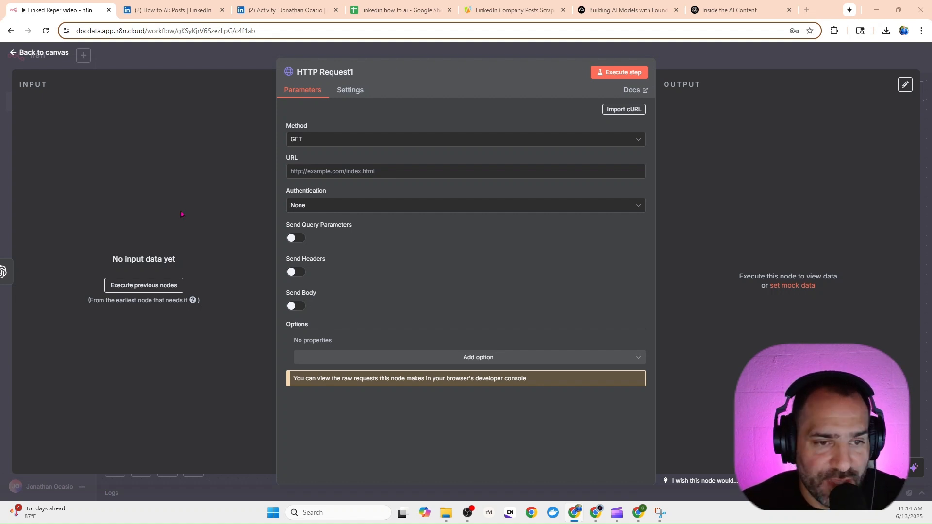
right_click(290, 171)
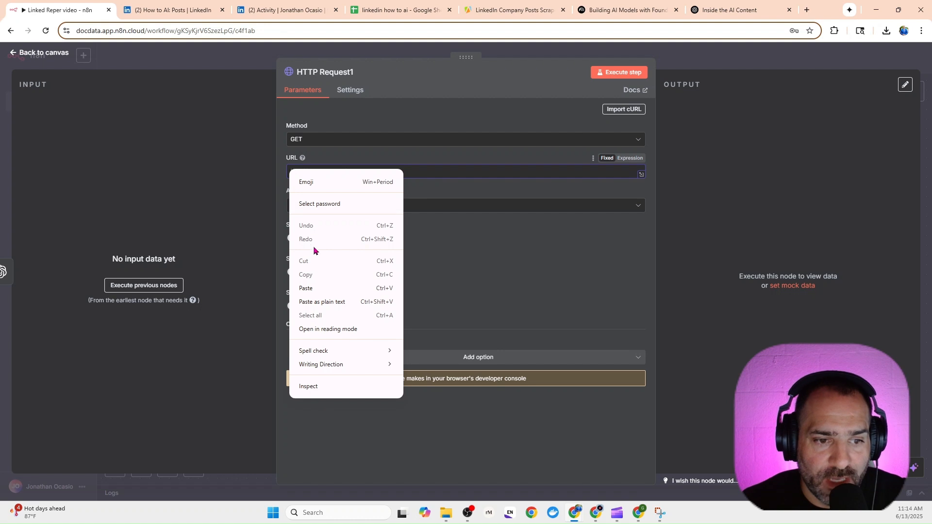
click(307, 288)
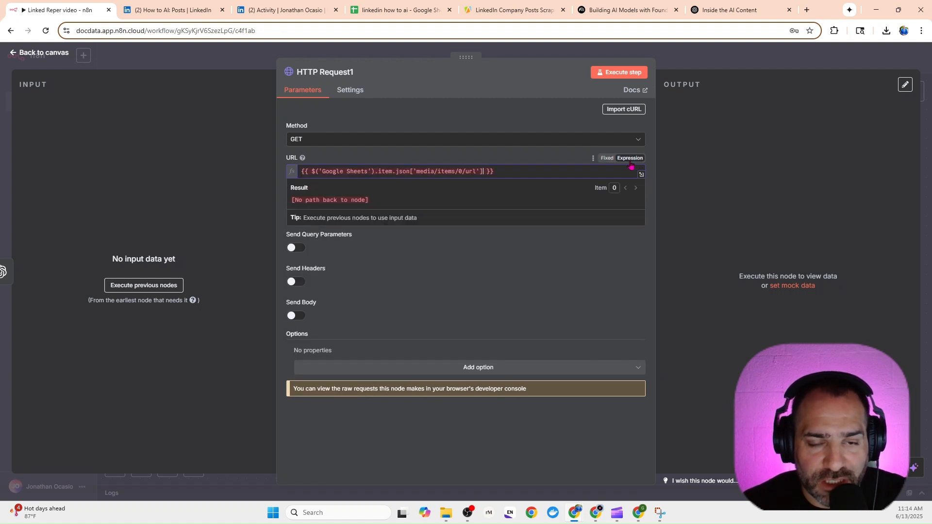
click(387, 264)
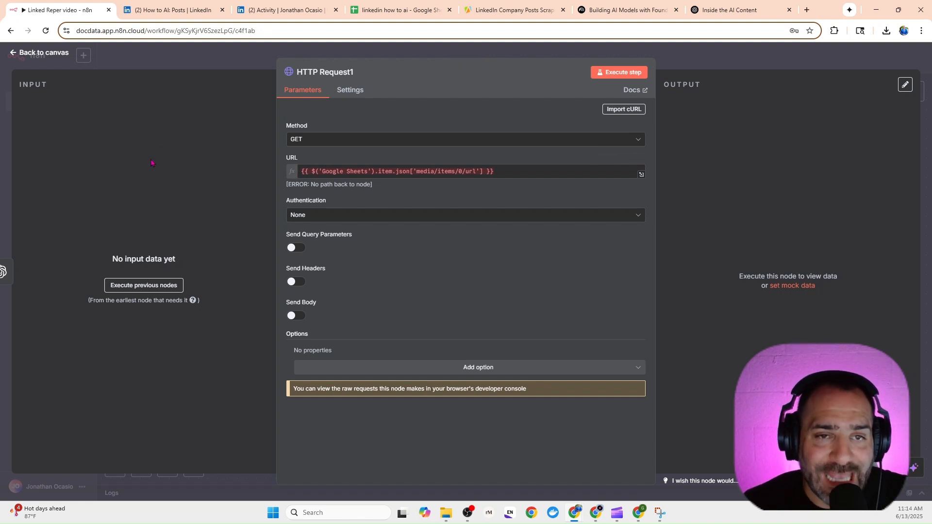
- View the first post's image through its media link in the Google Sheet, and return to the n8n canvas
click(401, 15)
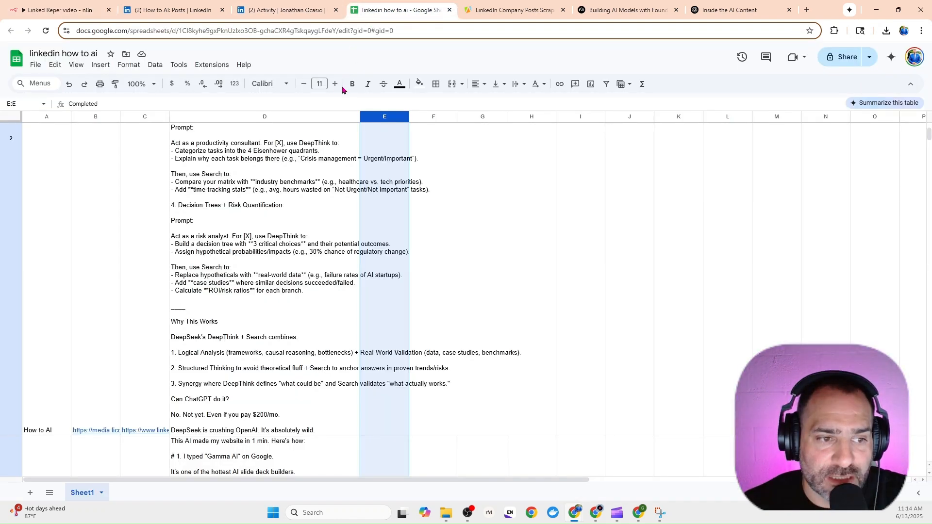
scroll(92, 332, down, 1)
mouse_move(102, 380)
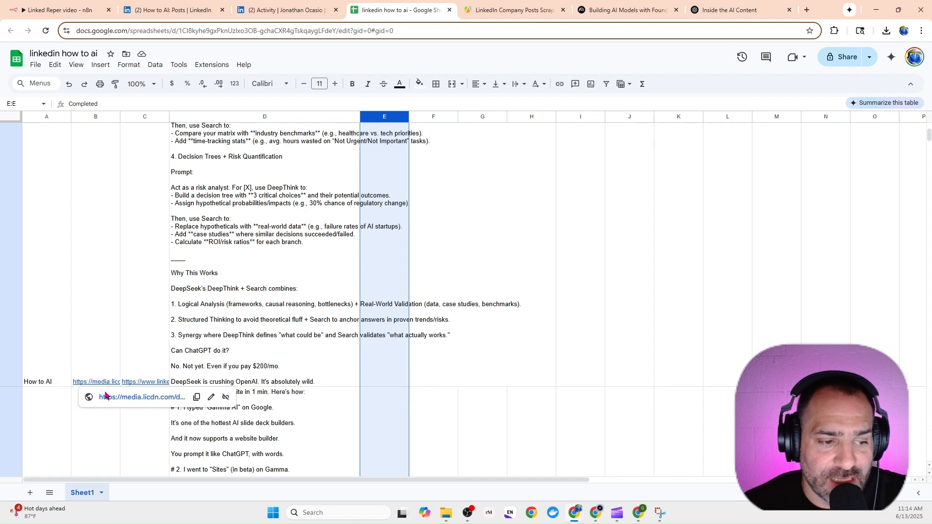
click(107, 398)
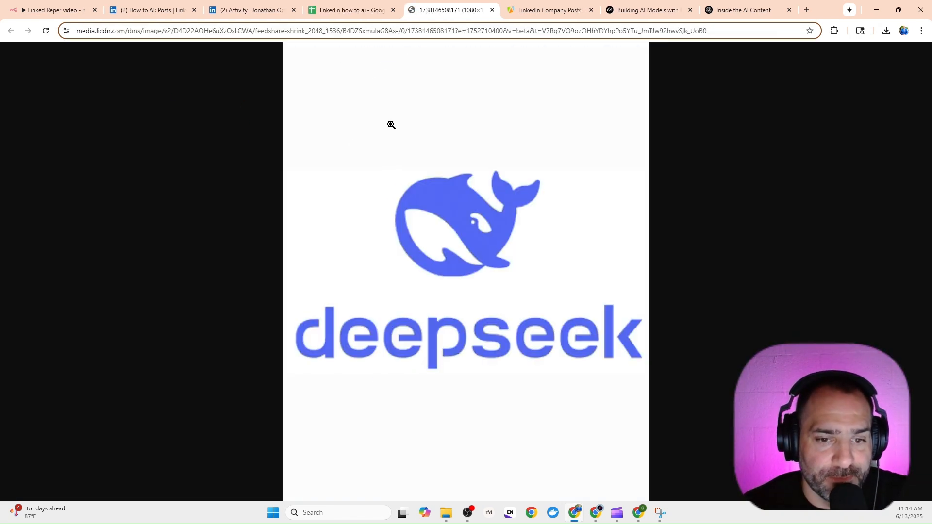
click(57, 10)
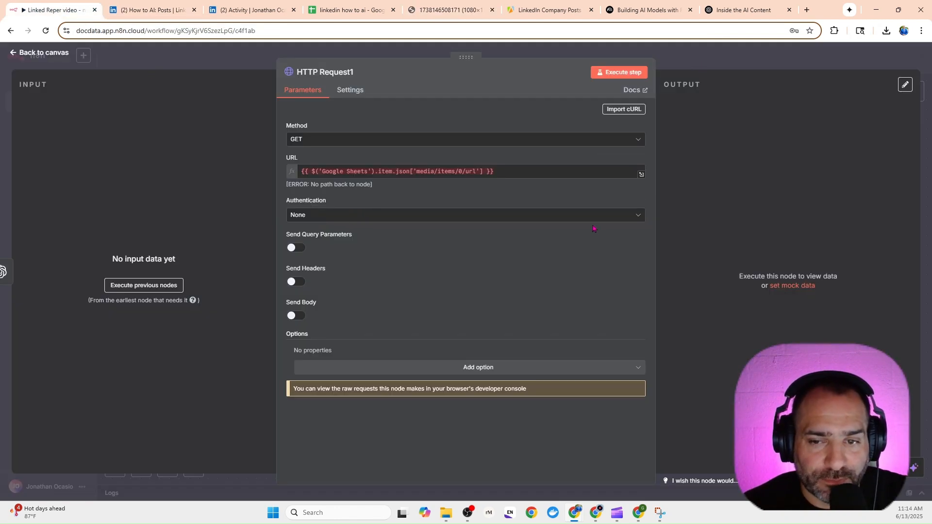
click(695, 55)
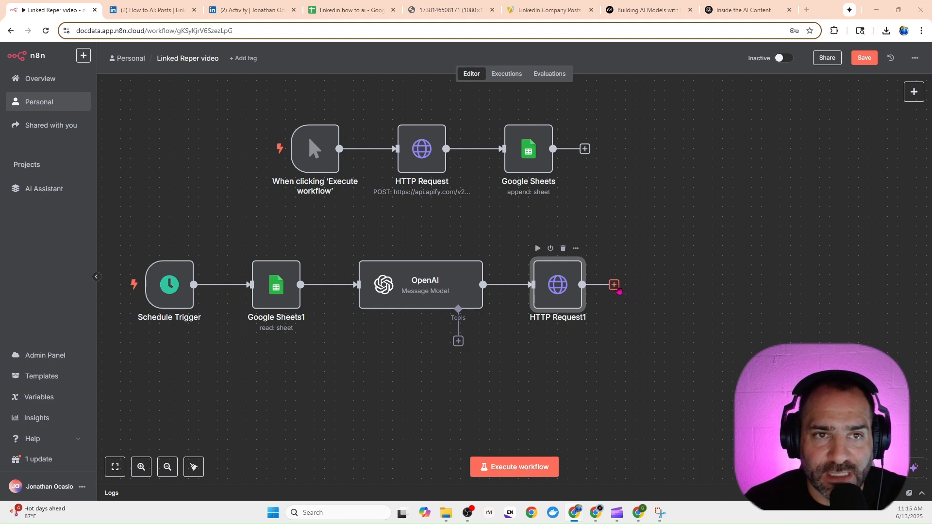
- Add a LinkedIn "Create a post" node after HTTP Request1 and choose the account holder as the posting person
click(615, 286)
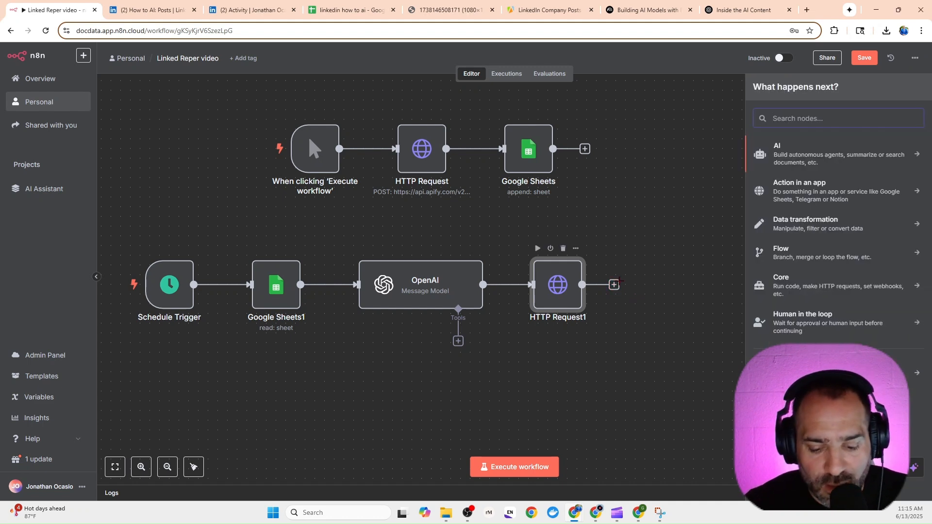
text(linked)
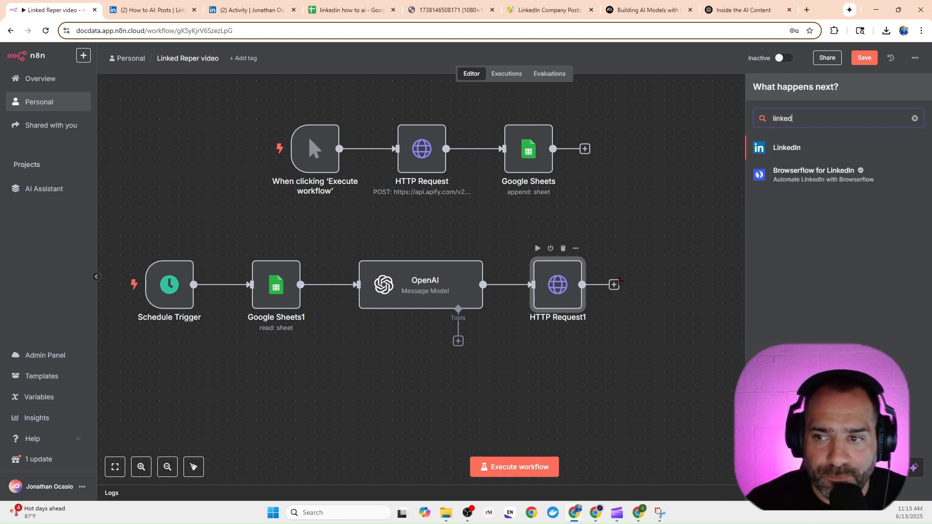
click(814, 146)
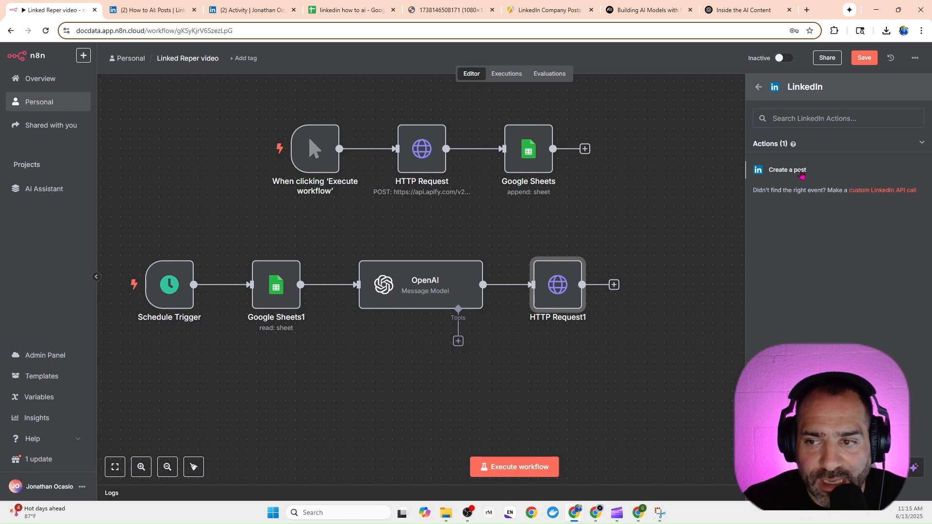
click(801, 175)
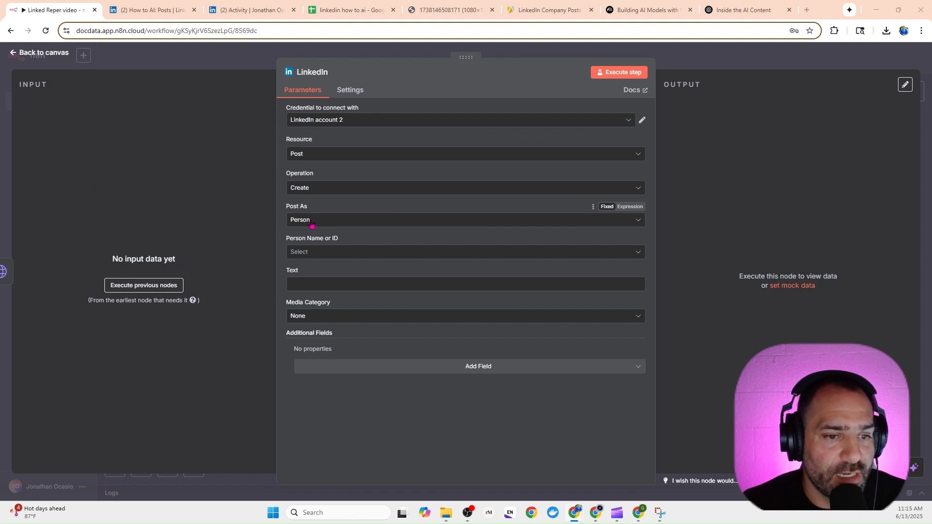
click(321, 253)
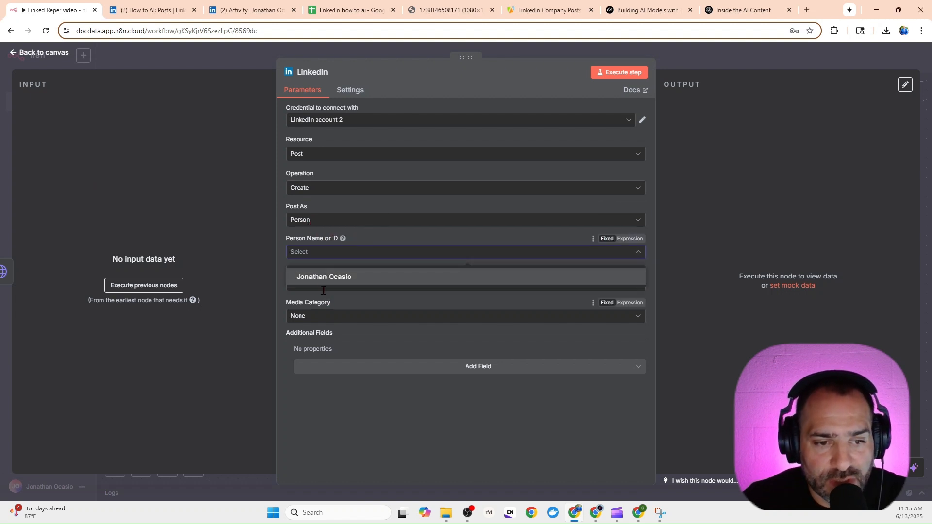
click(325, 277)
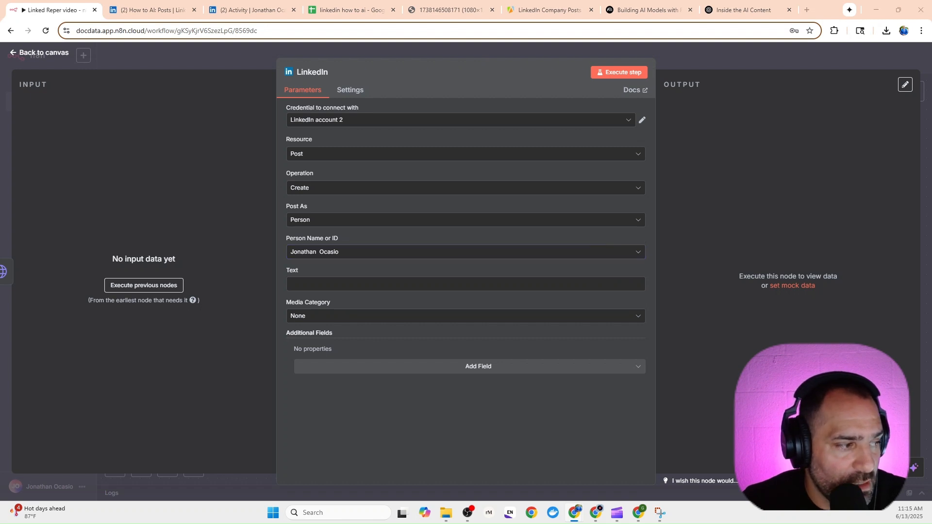
- Set the LinkedIn node's post text to the expression {{ $json.message.content }} and its media category to Image
click(416, 281)
text({{ $json.message.content }})
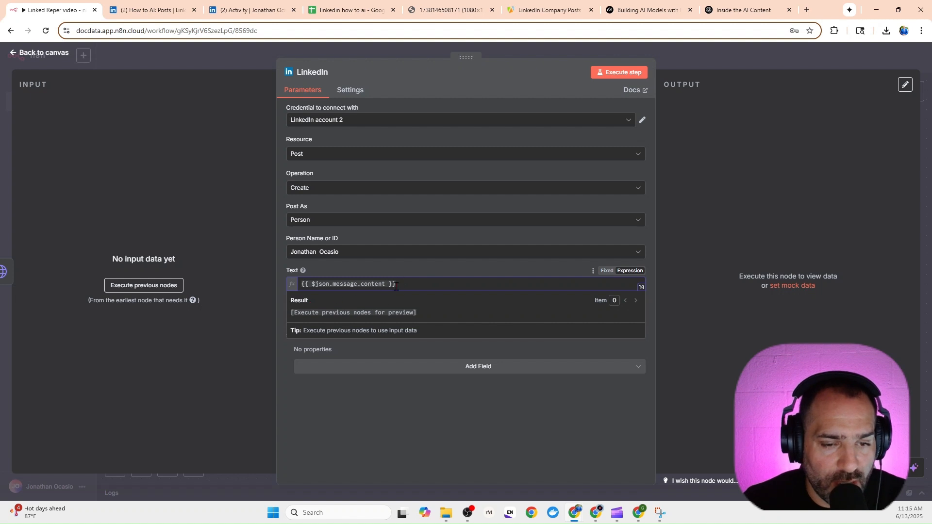
key(Escape)
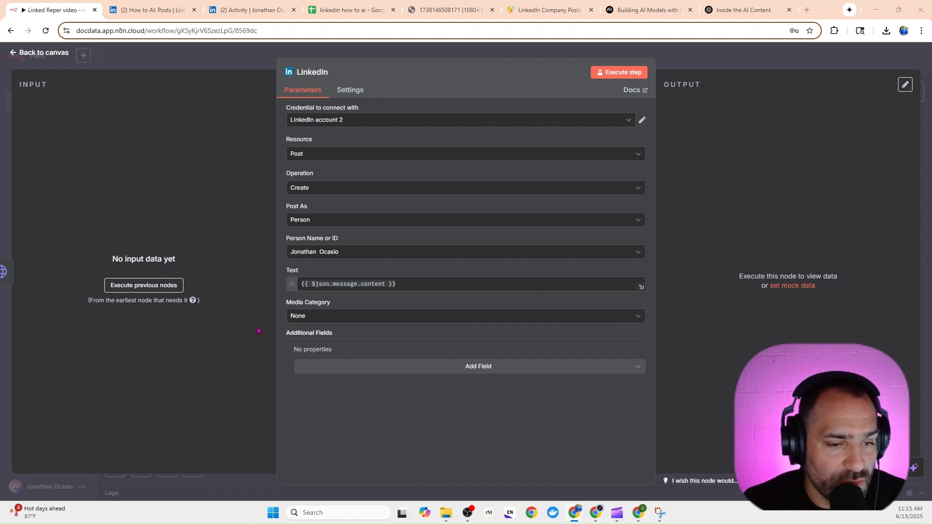
click(304, 317)
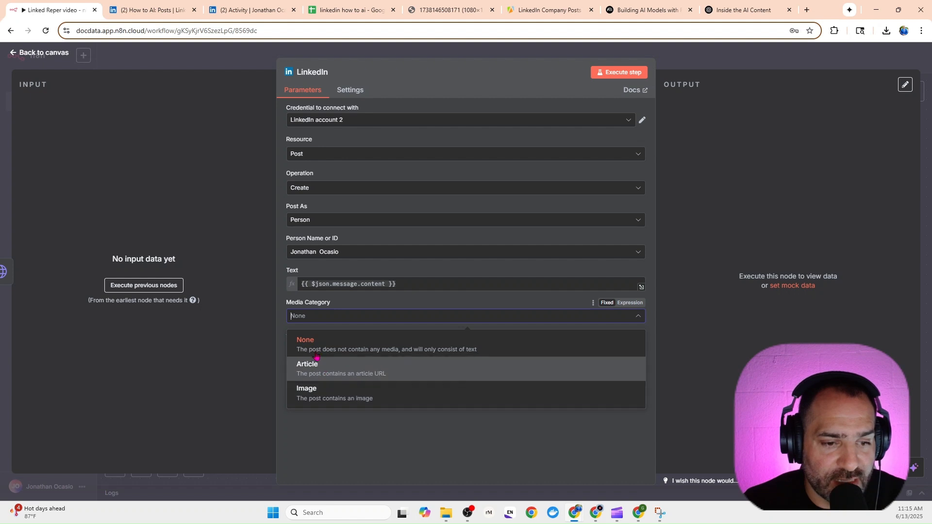
click(322, 403)
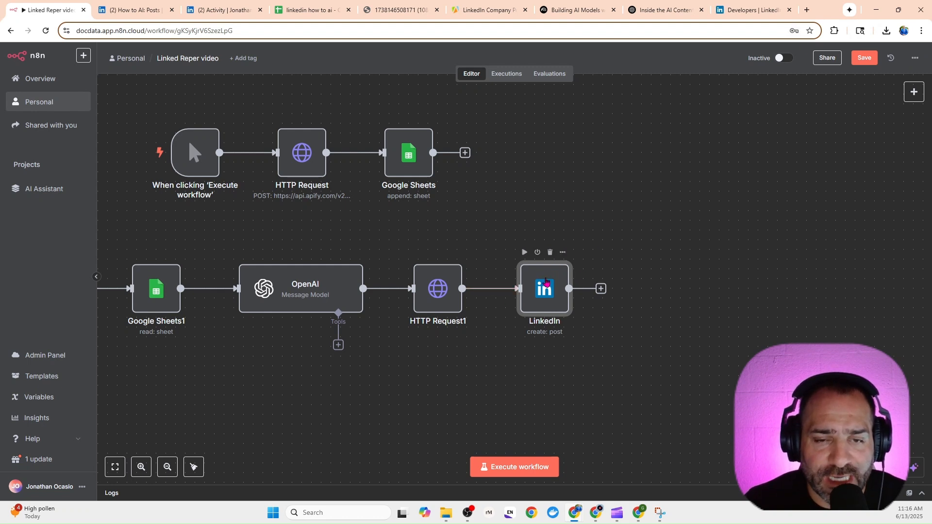
- Start a new credential from the LinkedIn node and turn off Organization Support
double_click(543, 279)
click(370, 125)
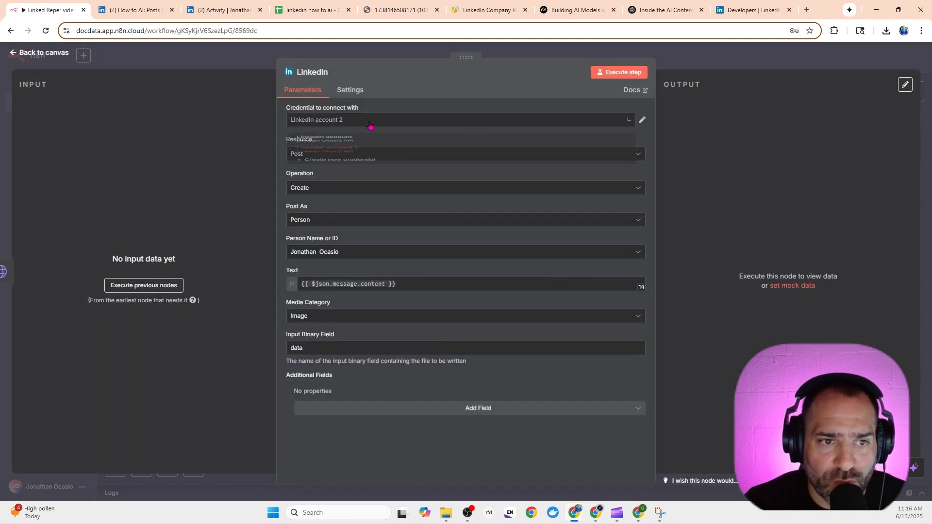
click(365, 194)
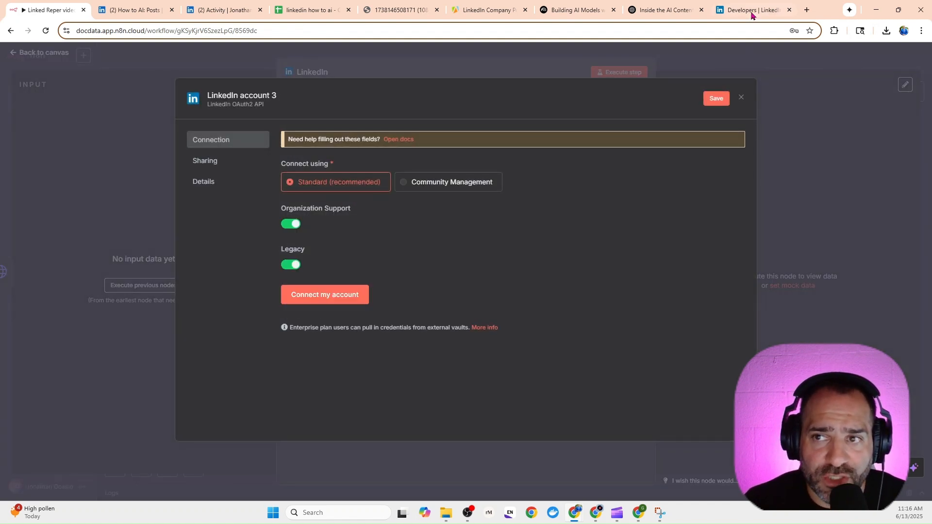
click(294, 226)
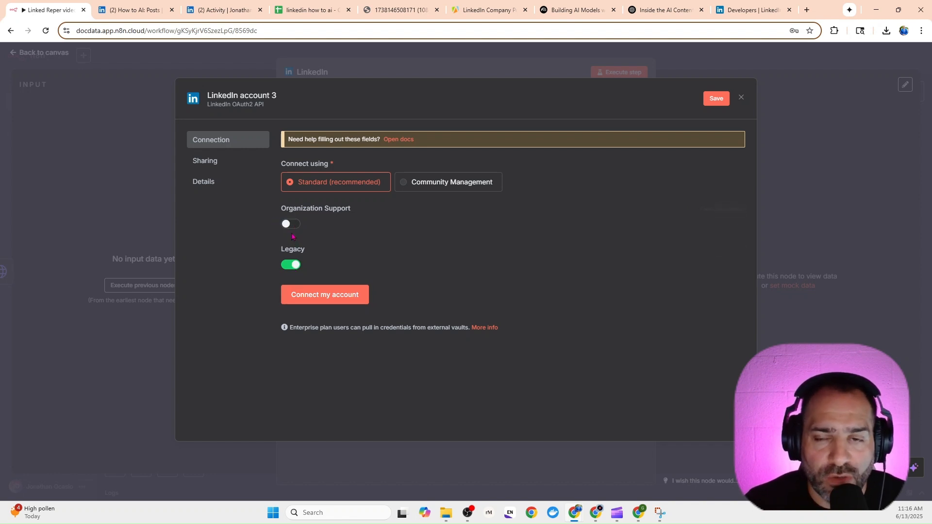
- Switch to LinkedIn Developers, open the signed-in member's profile from there, and return to the developer site
click(745, 9)
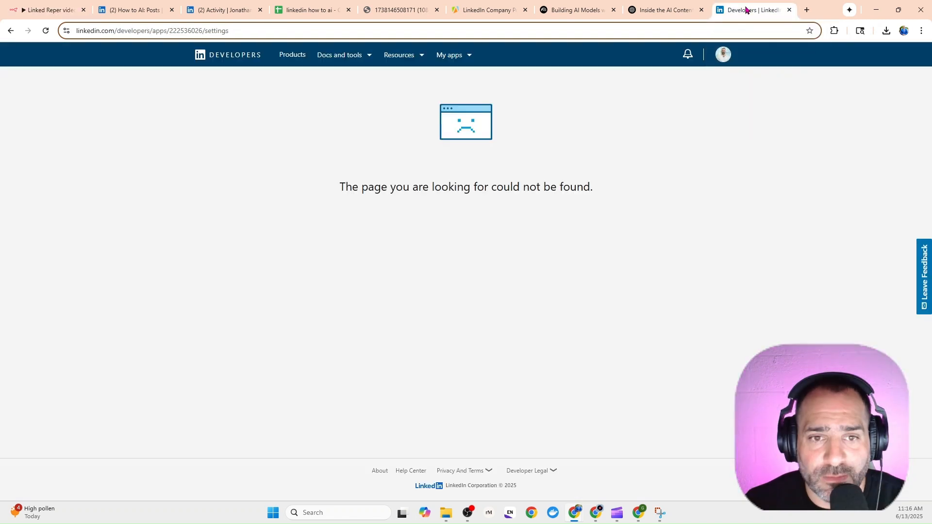
click(722, 54)
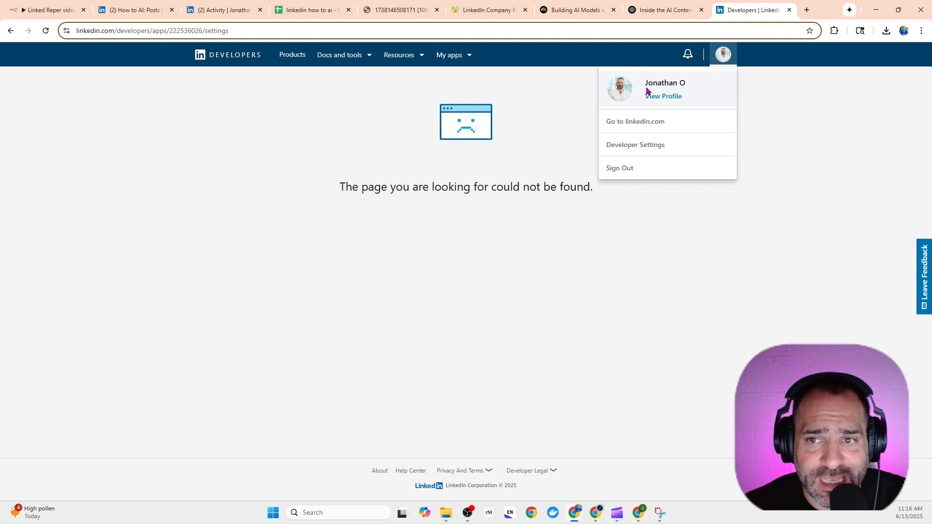
click(662, 97)
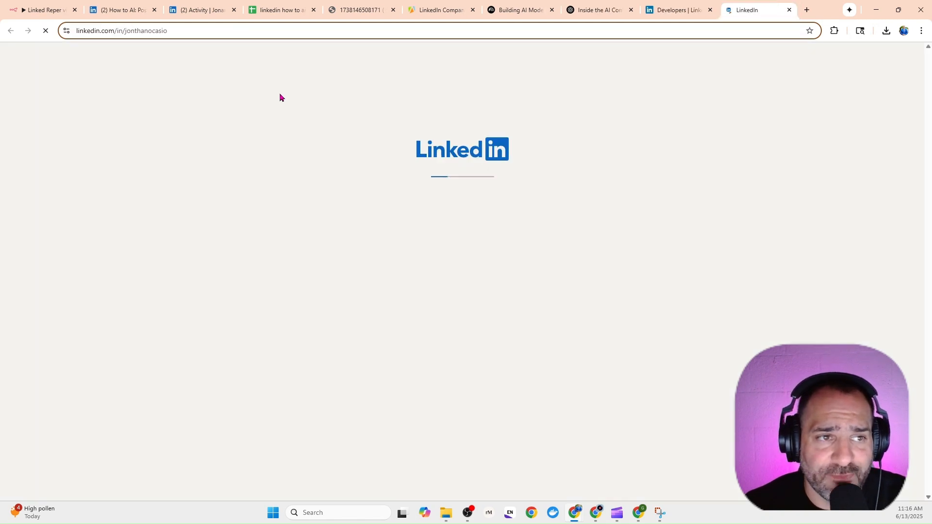
click(661, 13)
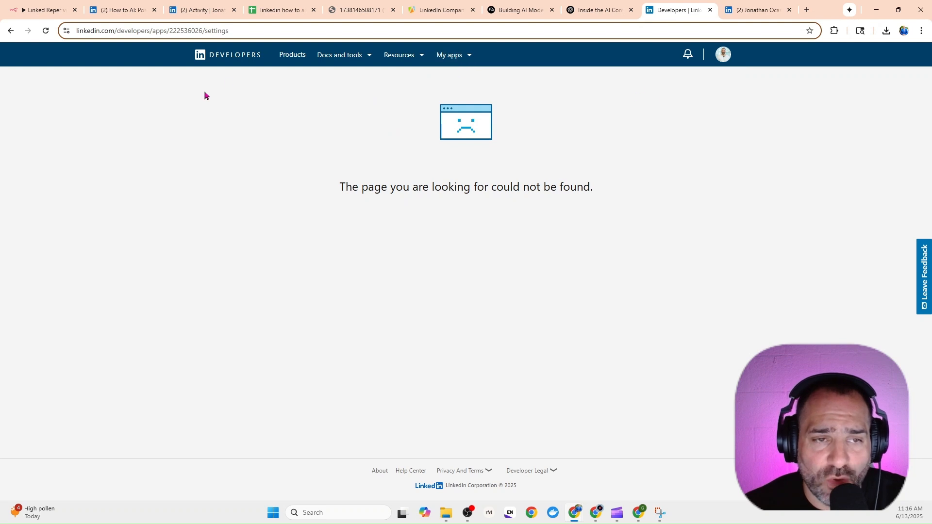
- Look at the existing app in LinkedIn Developers, then start creating a new app named "inside the ai"
click(468, 58)
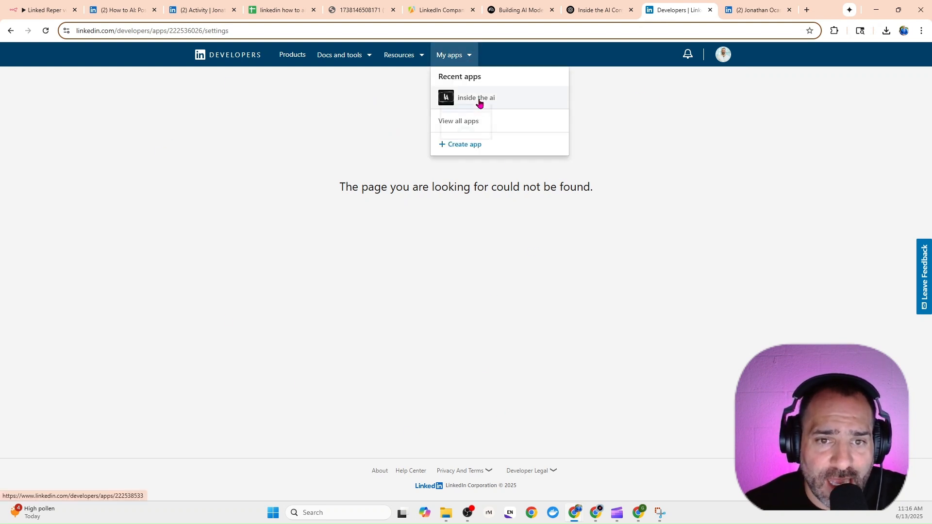
click(476, 99)
click(465, 55)
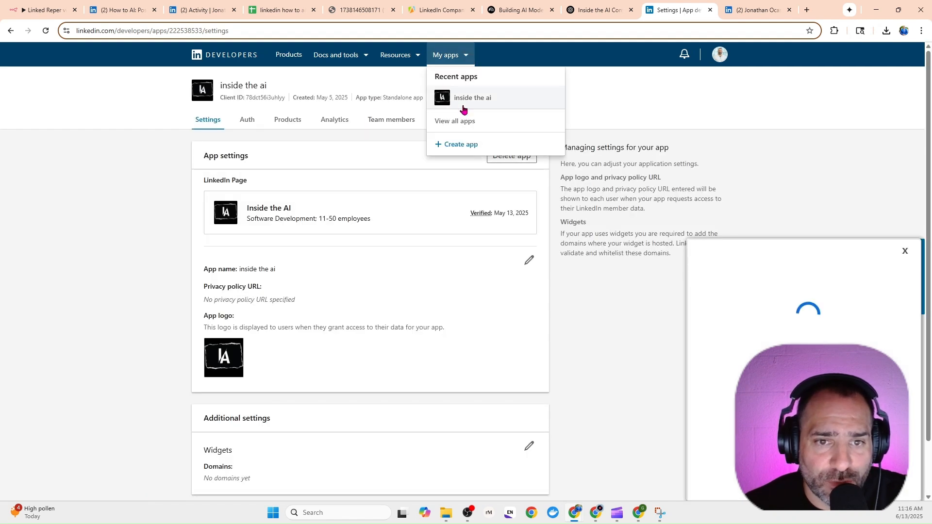
click(467, 146)
click(243, 148)
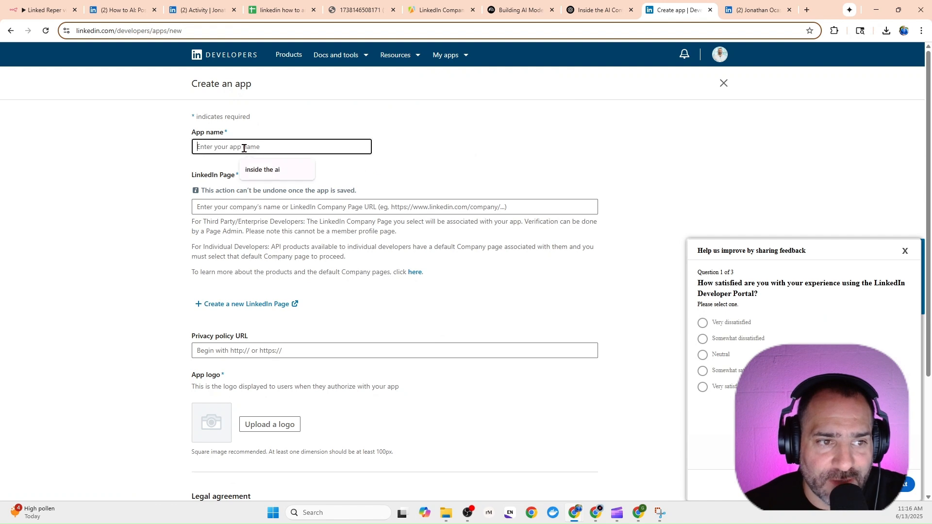
click(258, 169)
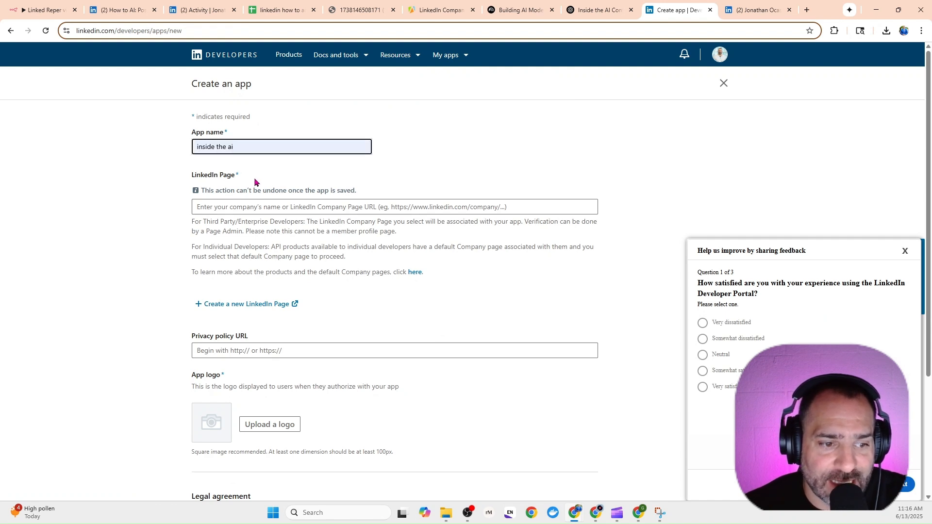
- Upload the "Untitled design (6)" image as the app logo, agree to the API terms, and try to create the app
scroll(254, 182, down, 2)
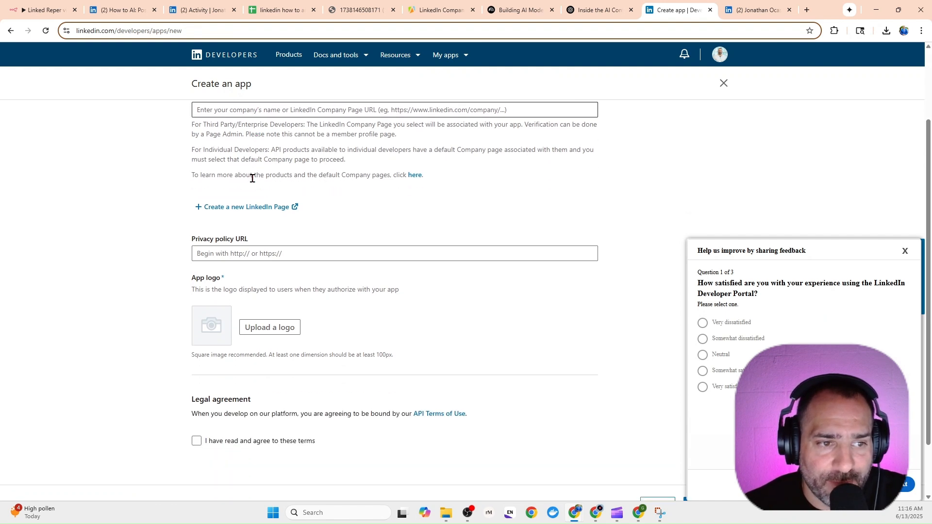
click(282, 329)
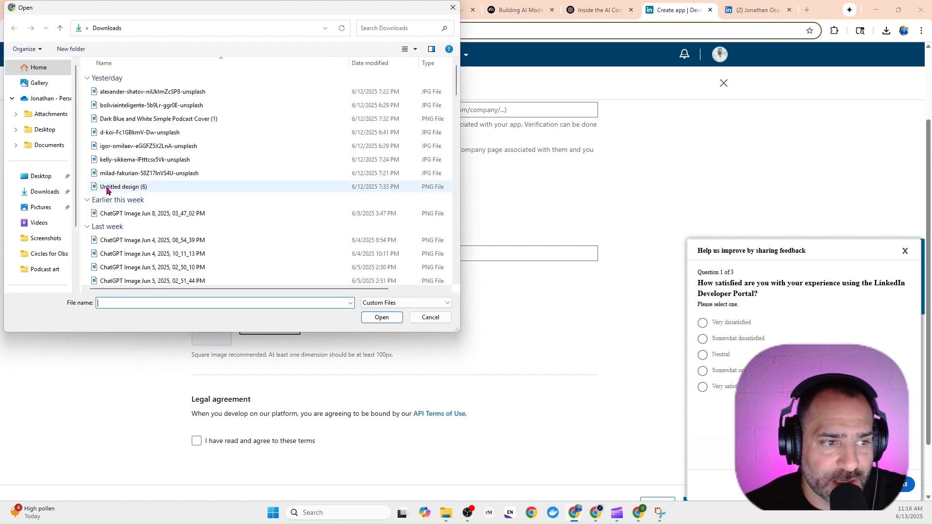
double_click(107, 190)
scroll(401, 319, down, 2)
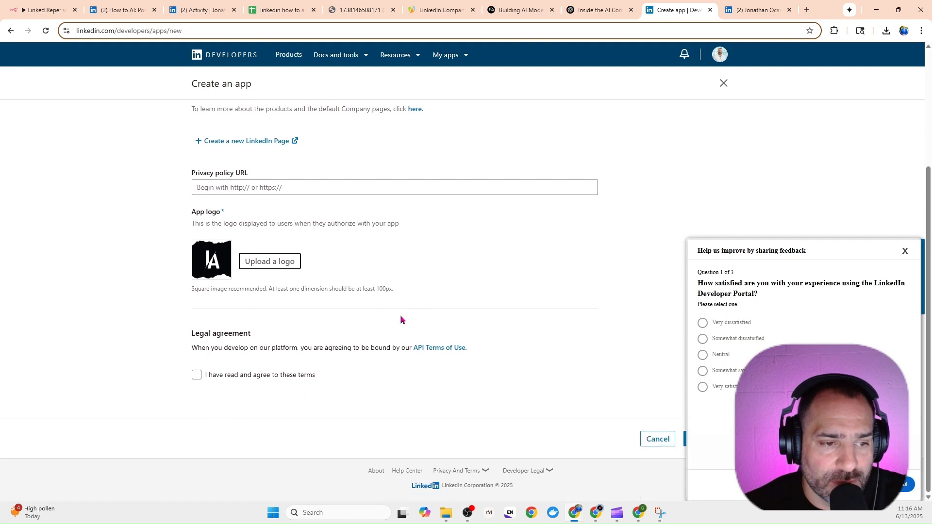
click(196, 375)
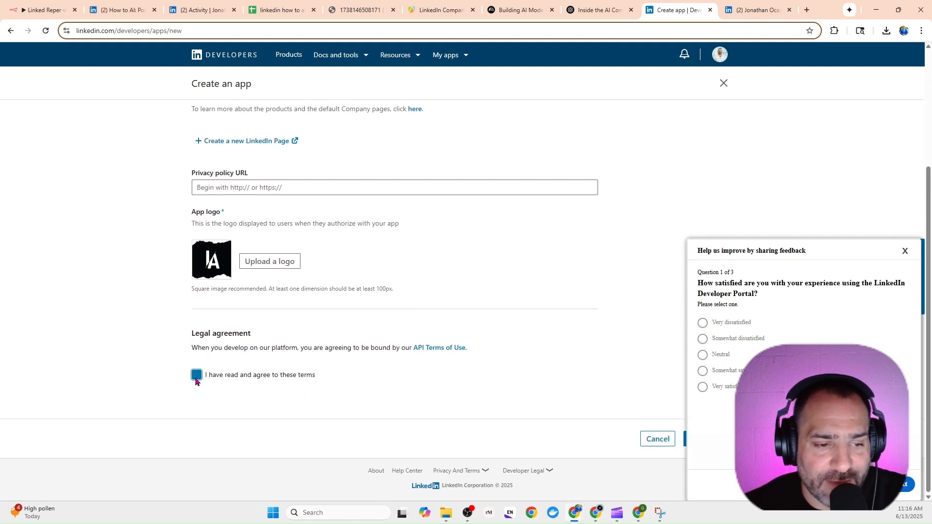
click(905, 252)
scroll(716, 435, up, 1)
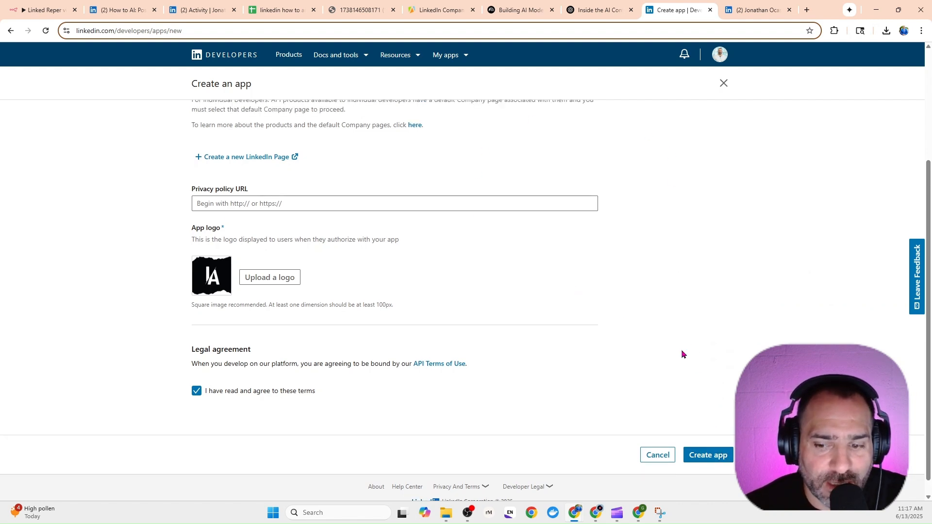
click(712, 456)
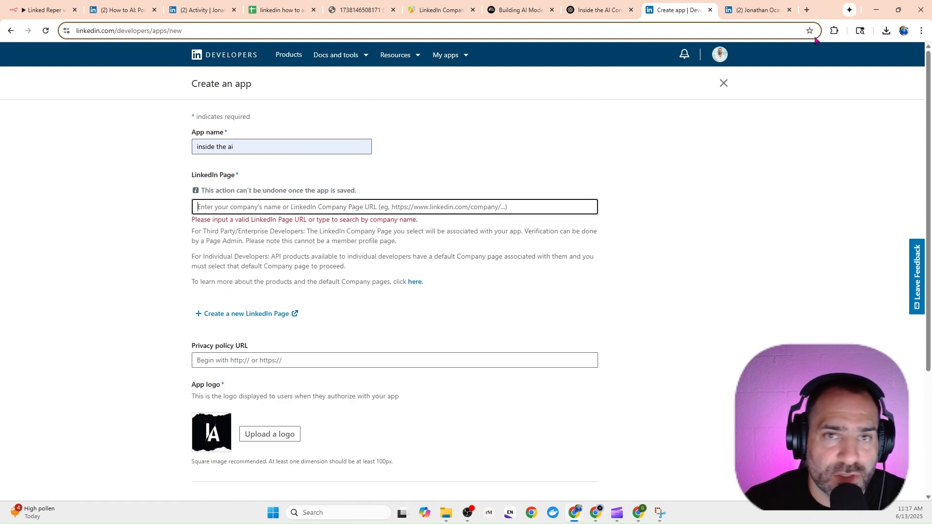
- From the LinkedIn profile page, open the admin dashboard of the Inside the AI company page
click(774, 10)
click(197, 31)
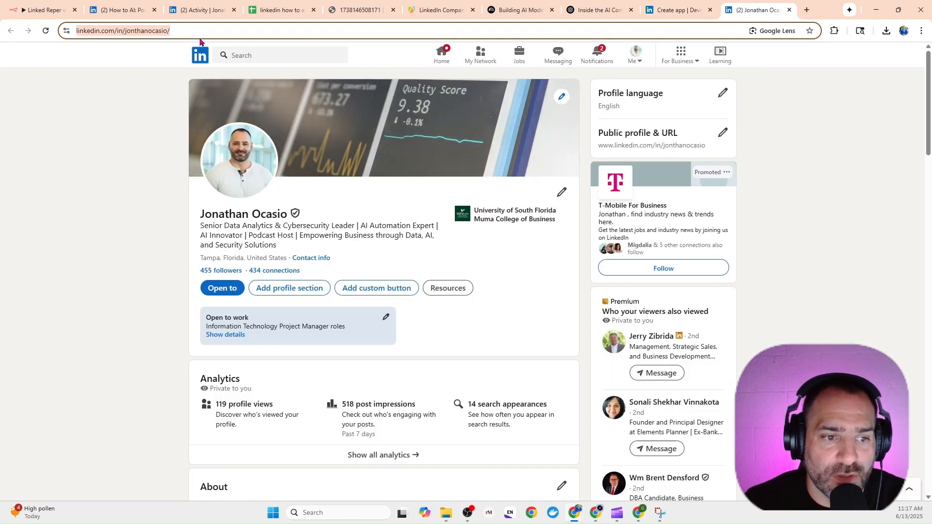
click(635, 57)
click(635, 57)
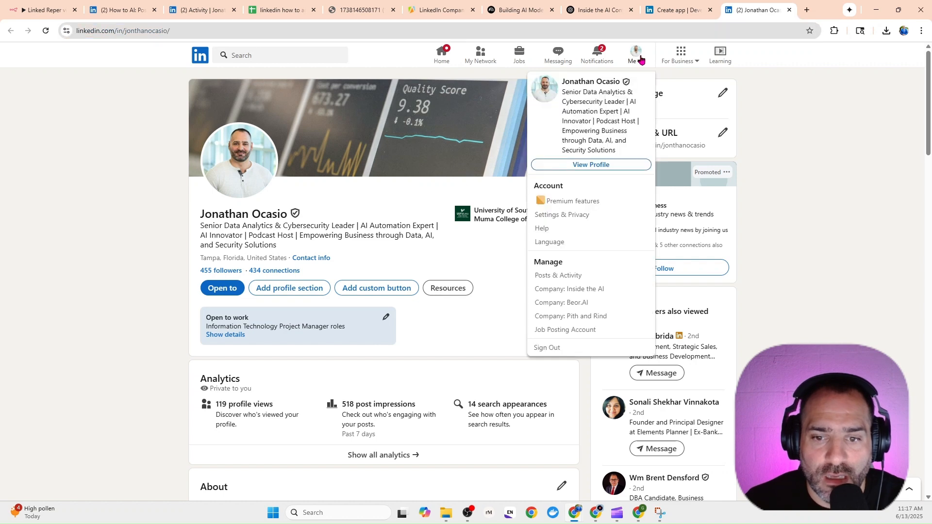
click(596, 290)
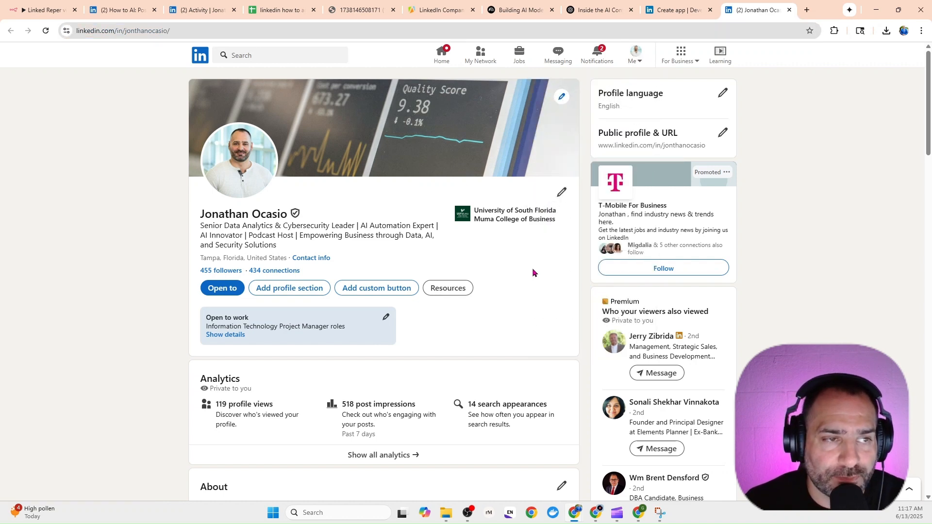
click(639, 62)
click(593, 293)
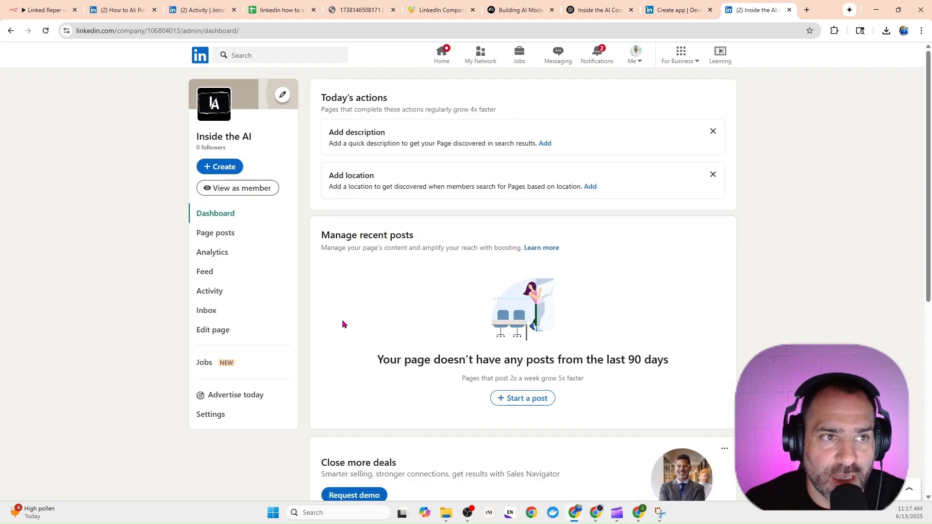
- Copy the Inside the AI company page's URL and return to the Create an app form in LinkedIn Developers
right_click(123, 30)
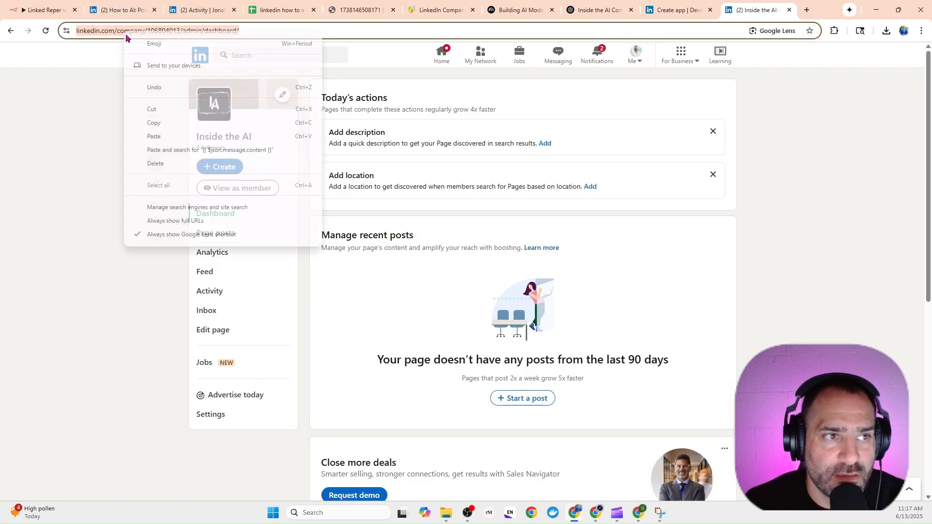
click(154, 123)
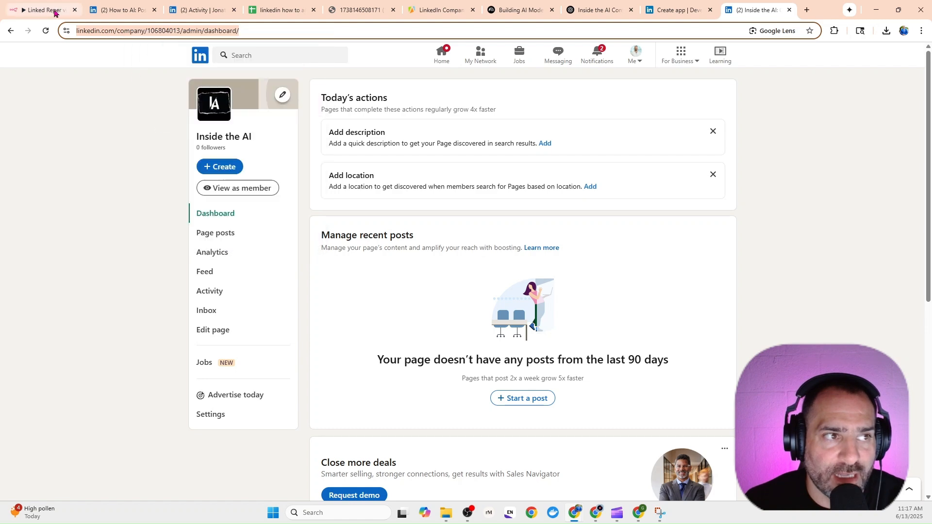
click(34, 10)
click(751, 6)
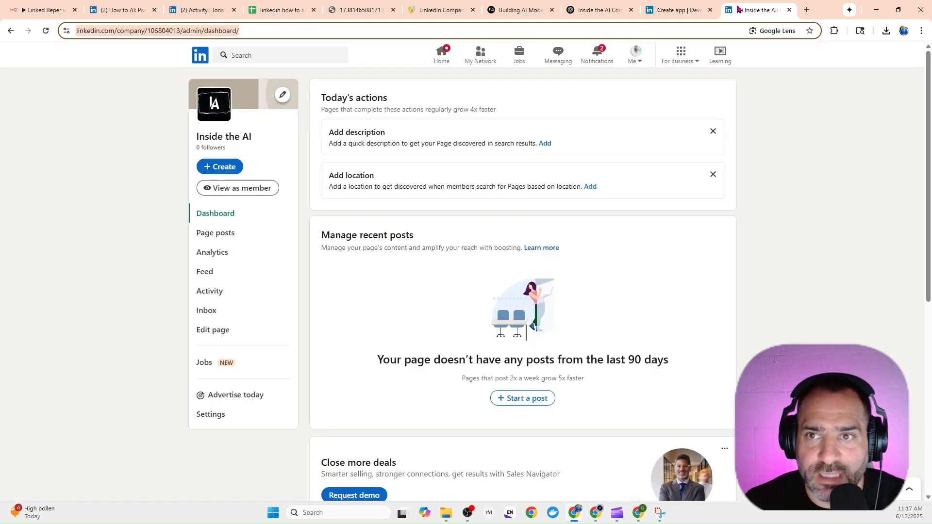
click(671, 10)
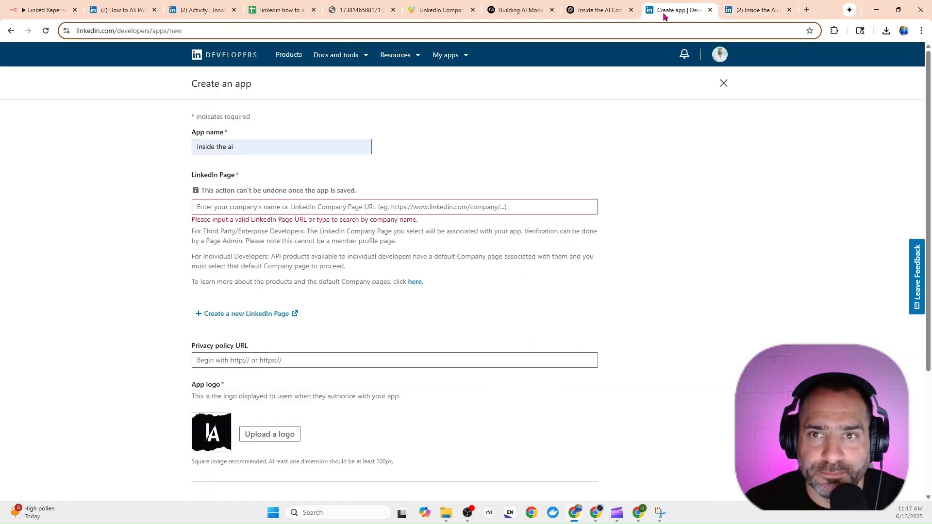
- Paste the copied Inside the AI company page URL as the app's LinkedIn Page and create the app
right_click(260, 203)
click(296, 319)
scroll(335, 258, down, 3)
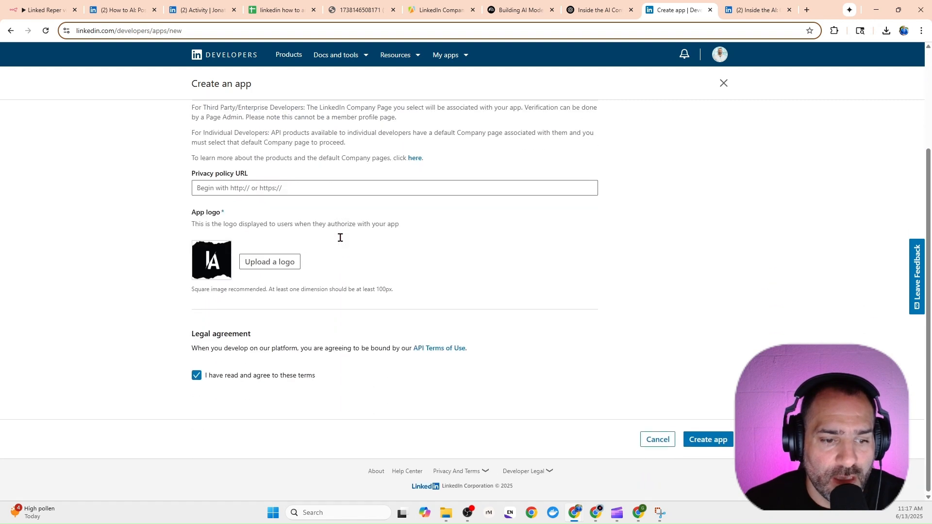
click(707, 440)
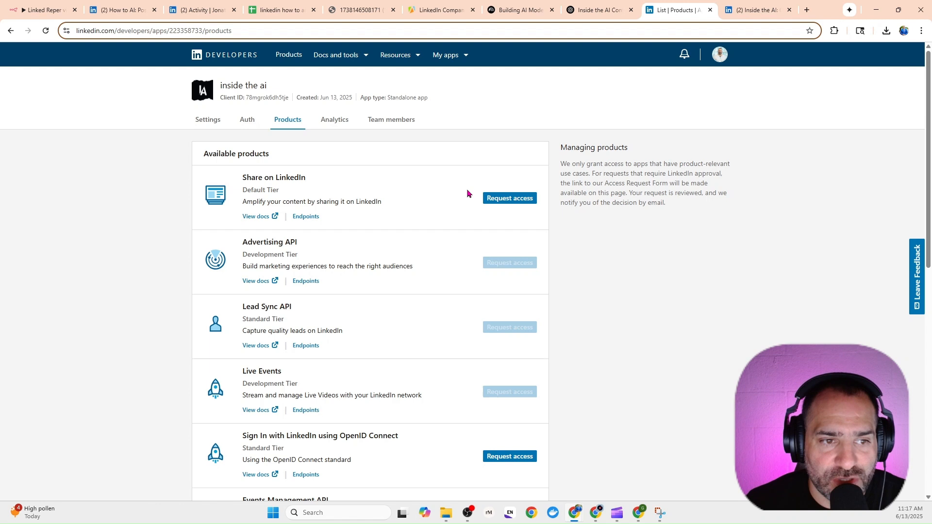
- Request access to Share on LinkedIn and Sign In with LinkedIn using OpenID Connect, agreeing to the terms for each product
click(496, 203)
click(348, 168)
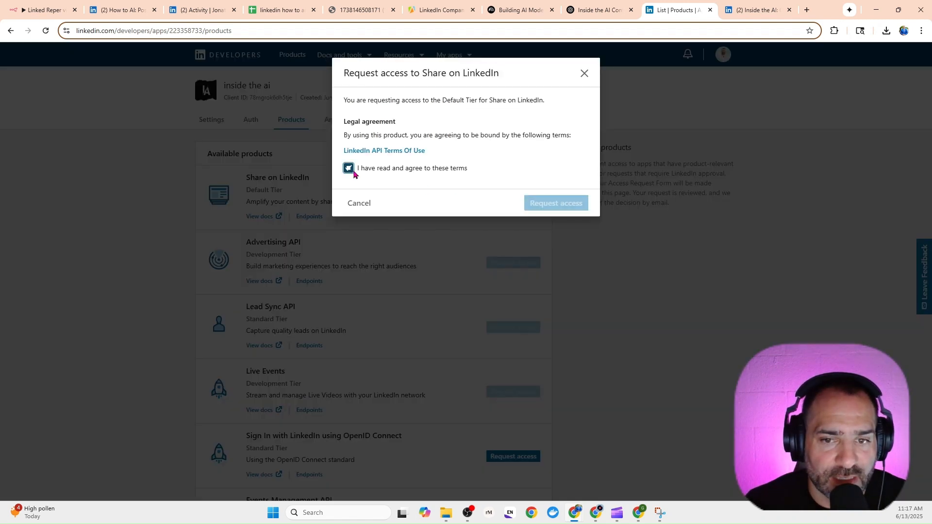
click(552, 204)
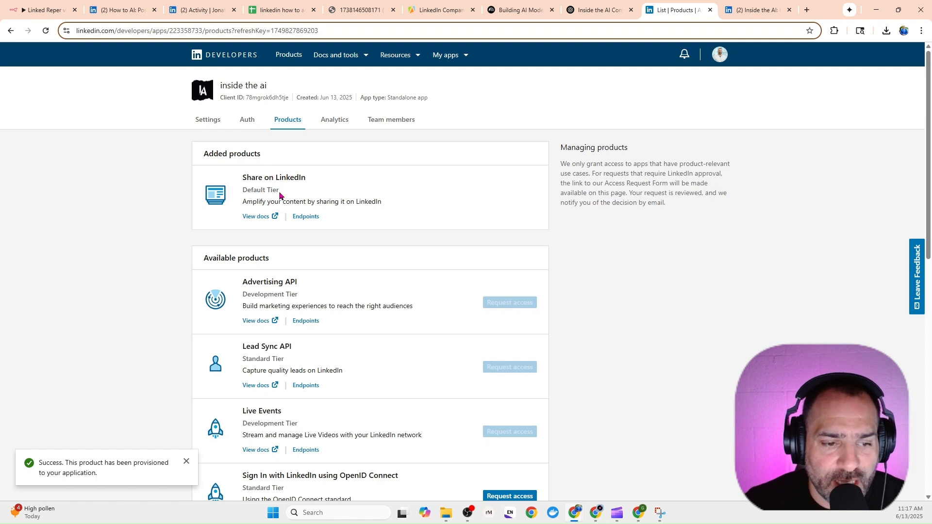
scroll(279, 195, down, 4)
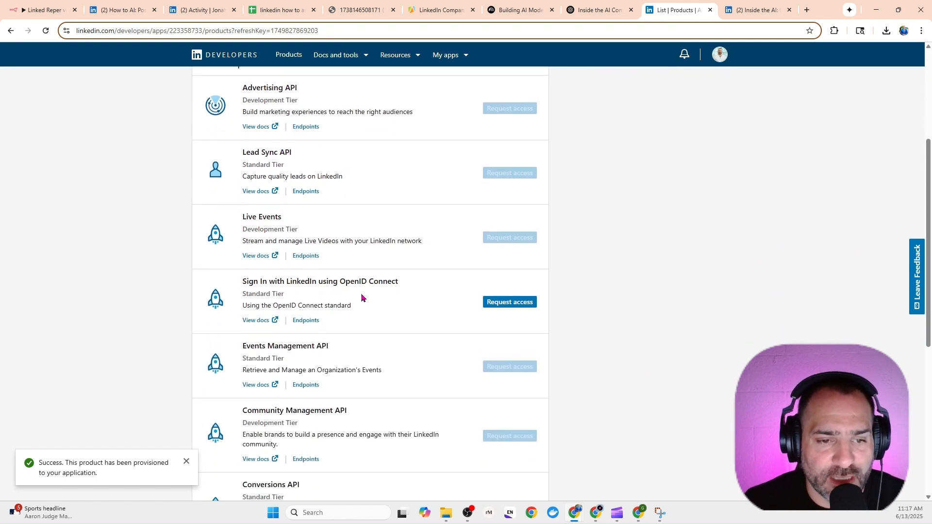
click(510, 307)
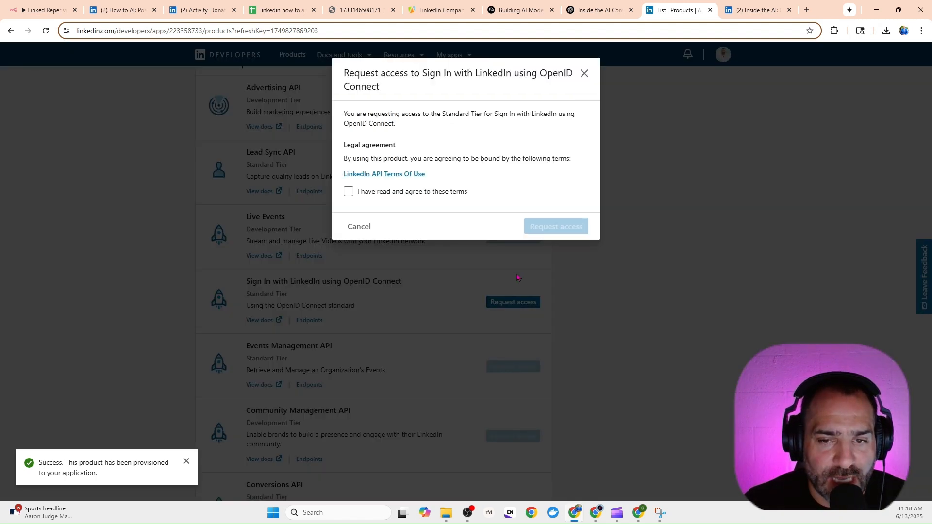
click(349, 192)
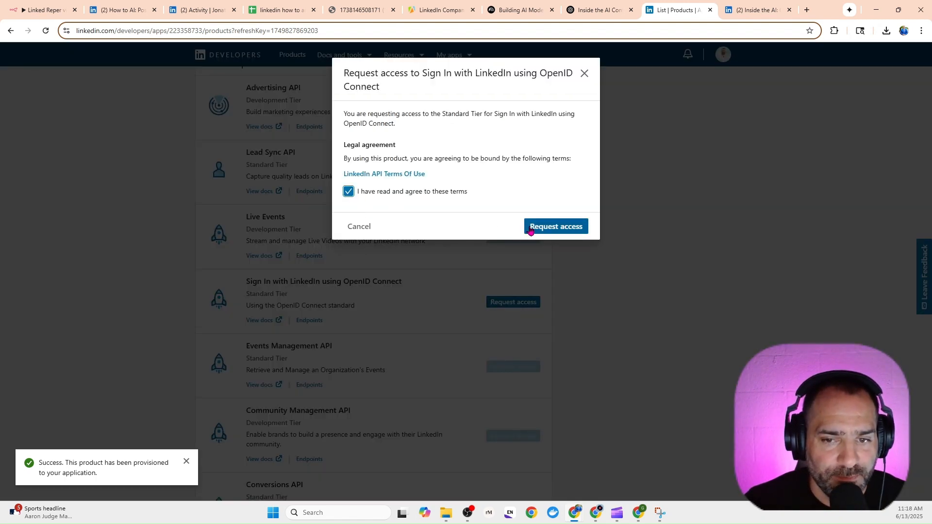
click(533, 226)
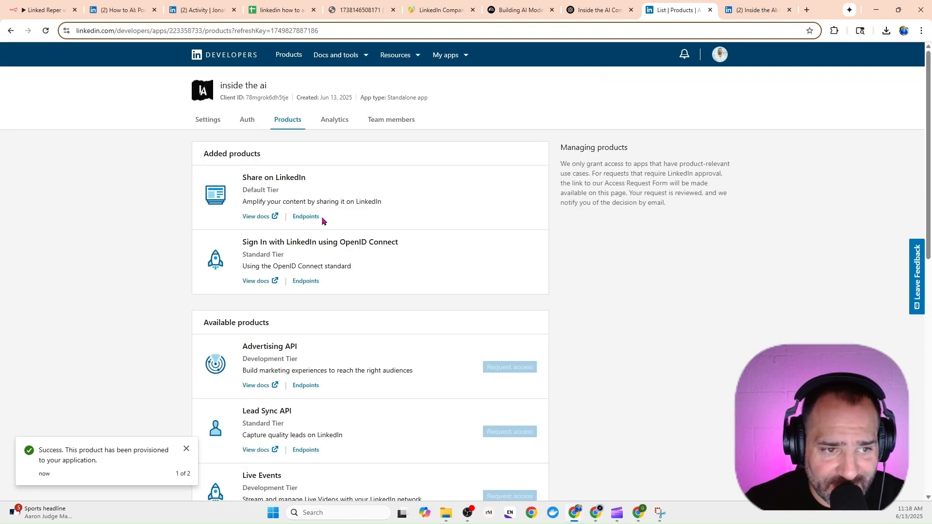
- Open the app's authentication settings and add an empty authorized redirect URL entry
click(248, 124)
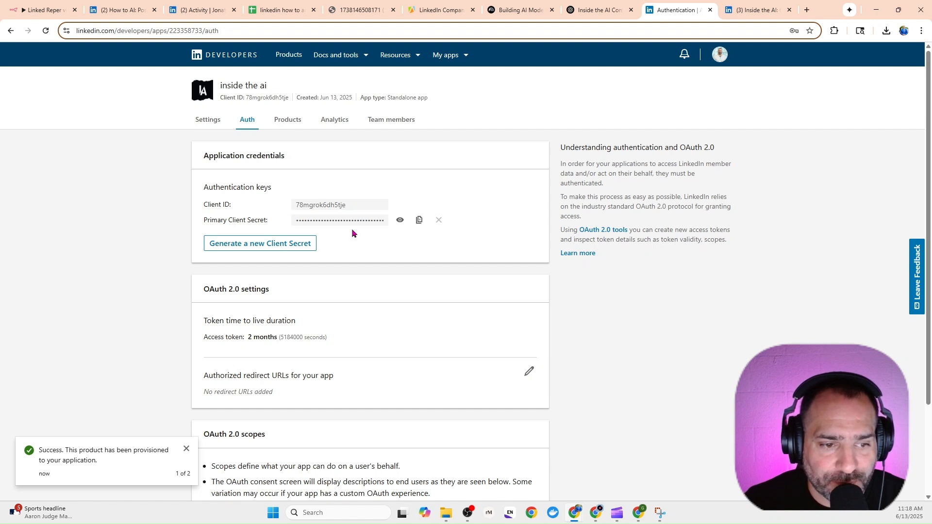
scroll(352, 229, down, 3)
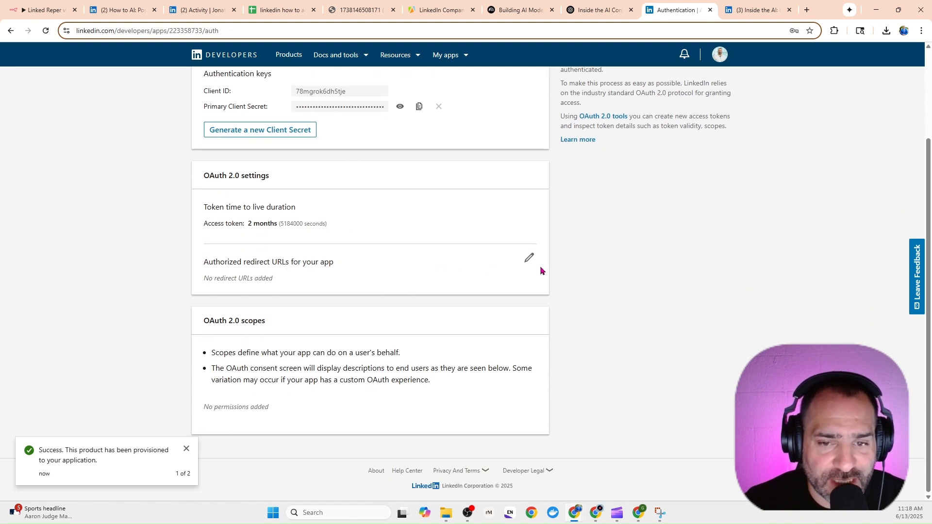
click(529, 258)
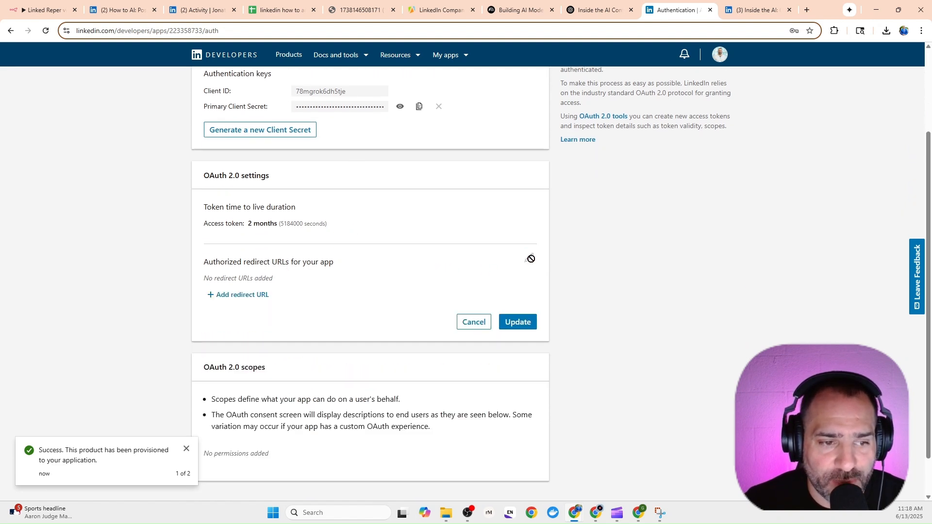
click(260, 296)
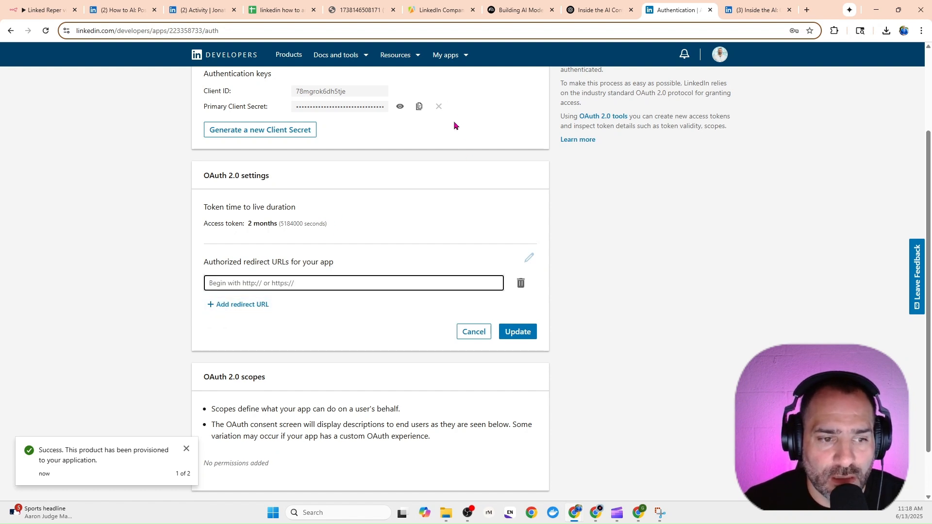
scroll(410, 163, up, 1)
scroll(409, 160, down, 1)
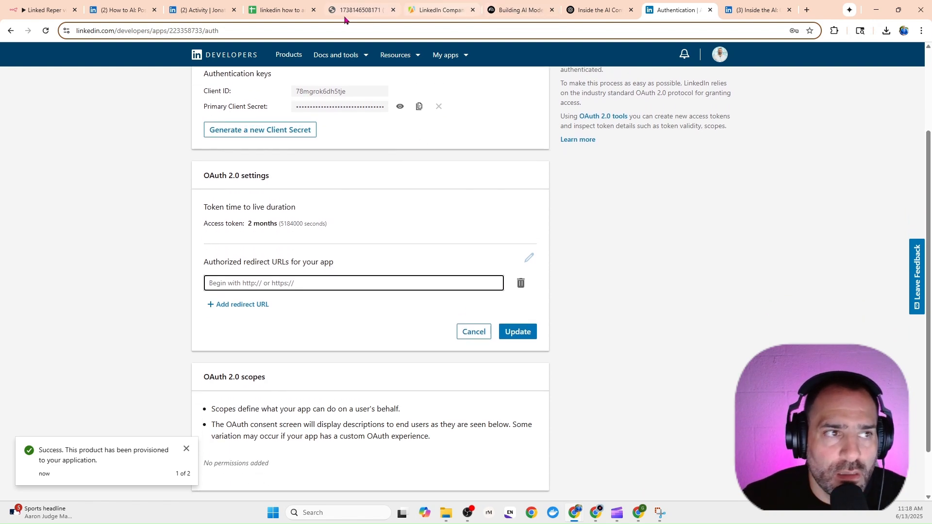
- Switch to n8n, set the LinkedIn credential to connect using Community Management, and copy its OAuth redirect URL
click(51, 10)
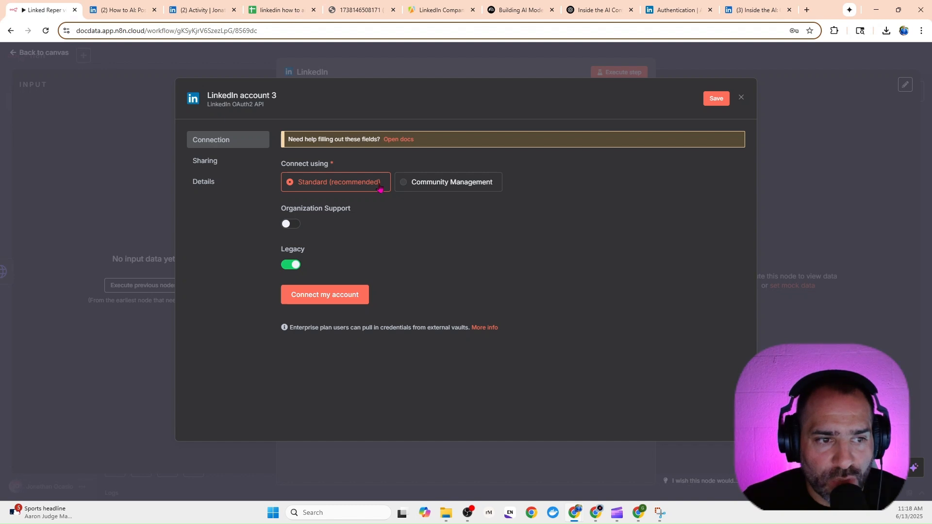
click(436, 189)
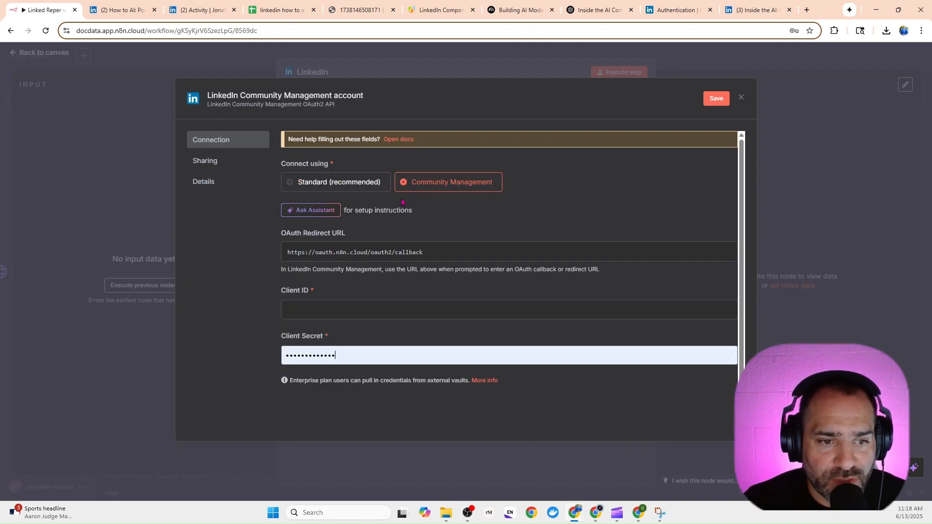
drag(424, 258, 288, 252)
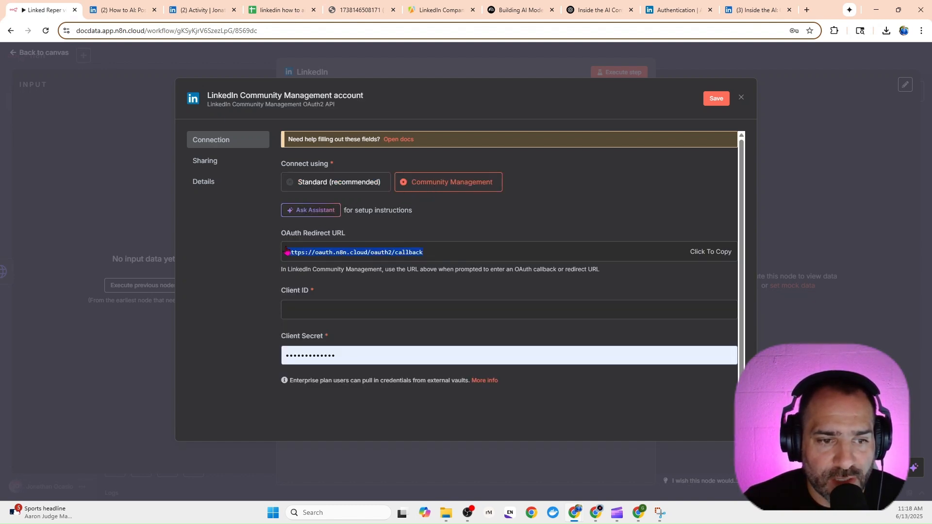
right_click(294, 249)
click(321, 264)
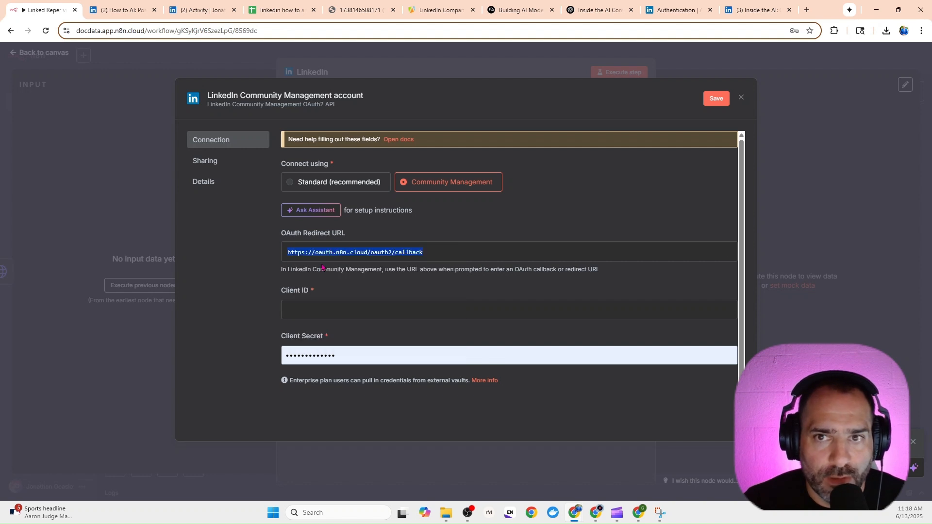
click(743, 12)
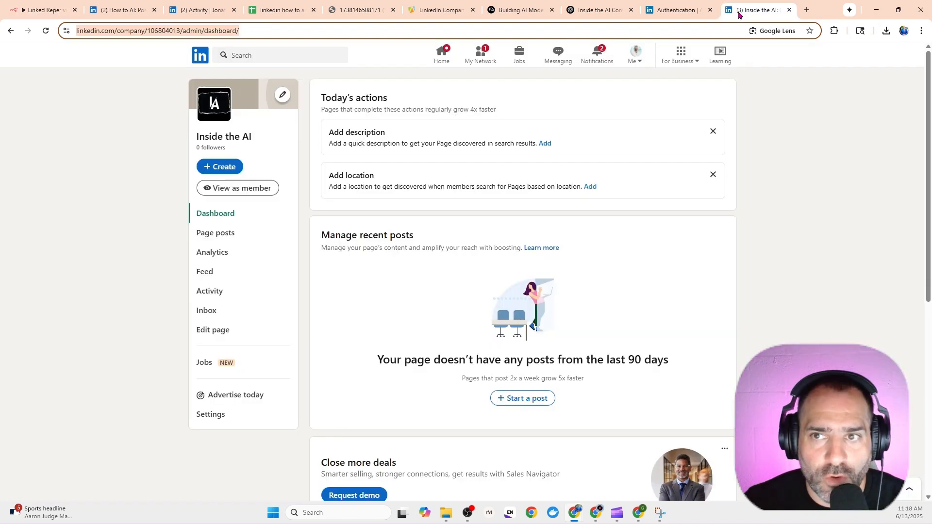
click(668, 12)
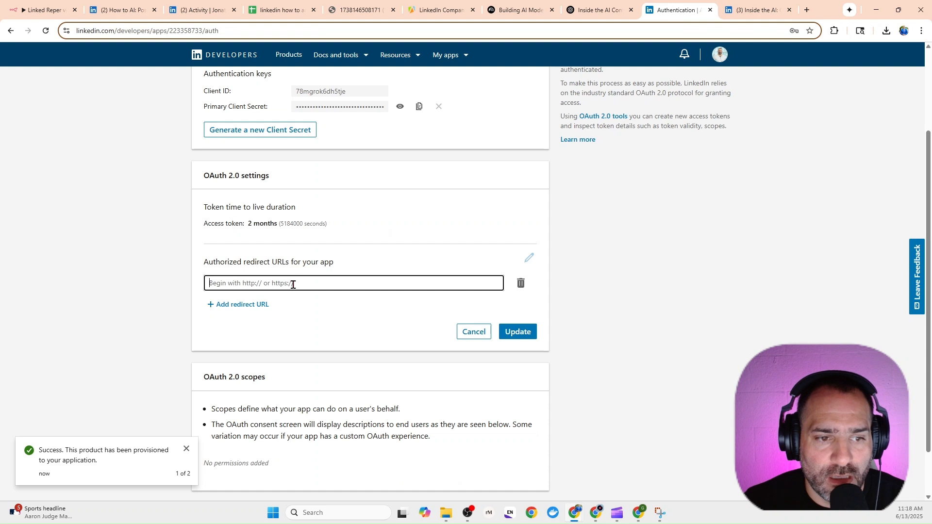
right_click(293, 285)
click(315, 174)
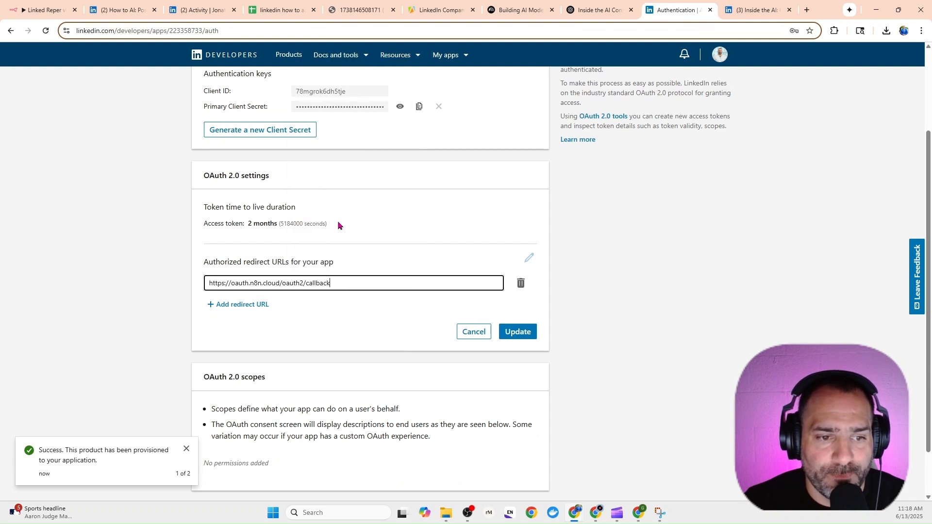
click(513, 331)
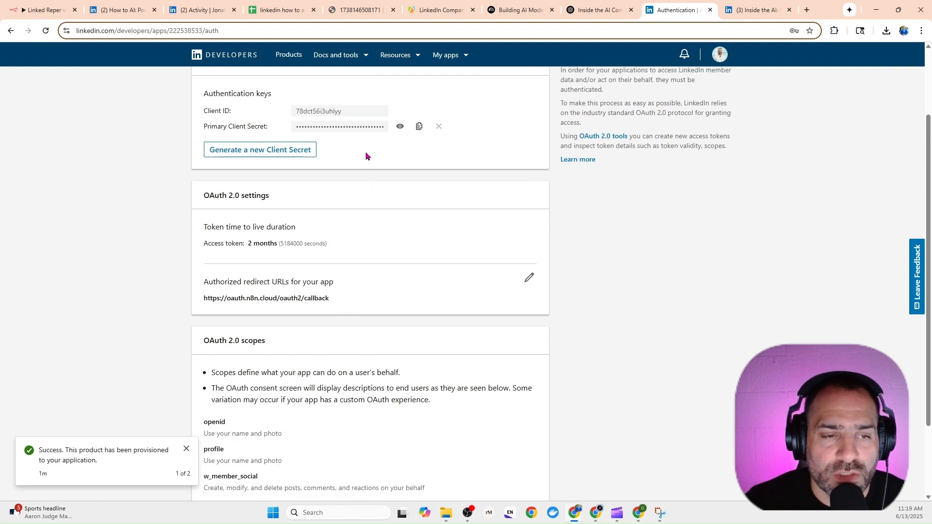
- Review the app's OAuth 2.0 scopes and highlight its Client ID in the application credentials
scroll(365, 151, down, 2)
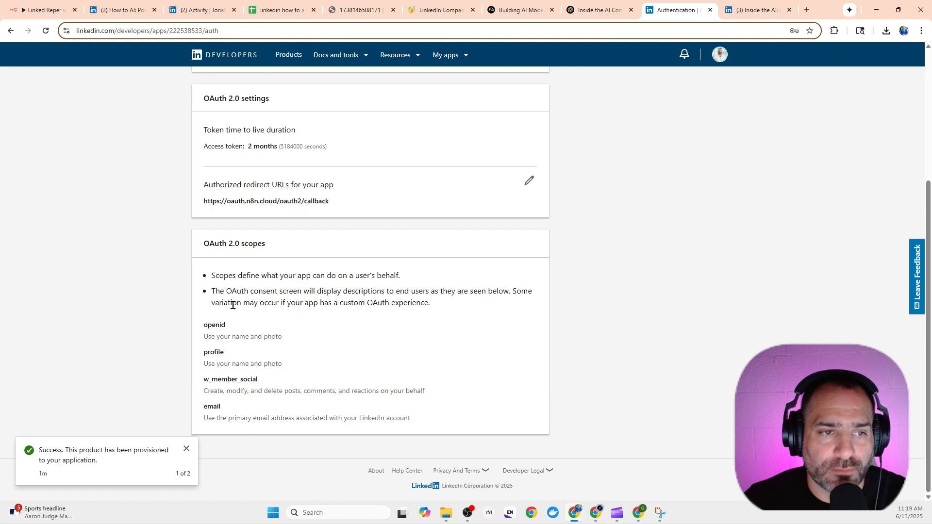
scroll(291, 301, up, 4)
drag(356, 205, 289, 210)
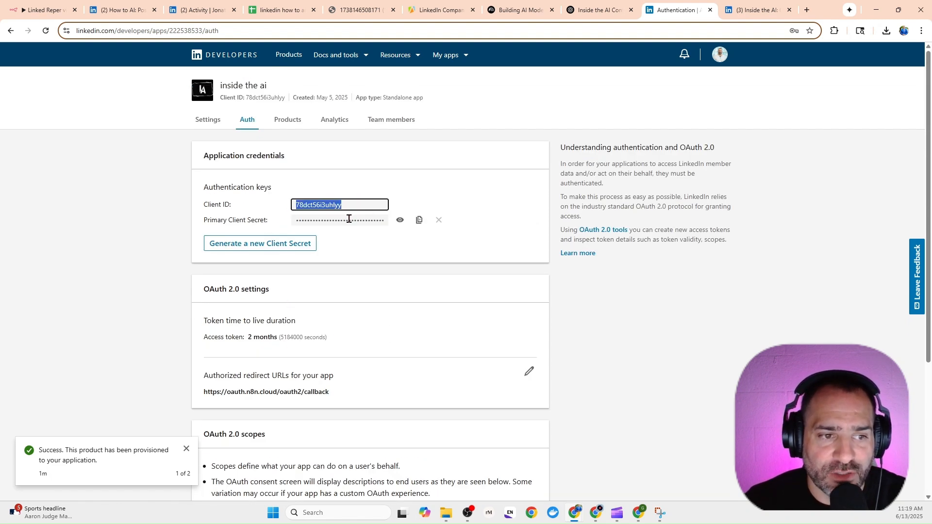
- In n8n, set the LinkedIn credential to Standard with Organization Support off, try connecting the account, and return to the canvas
click(65, 13)
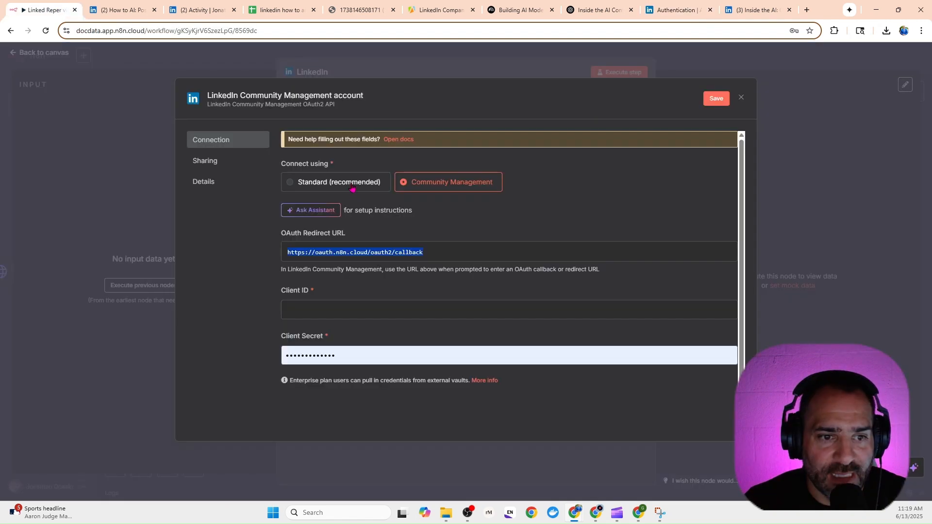
click(308, 182)
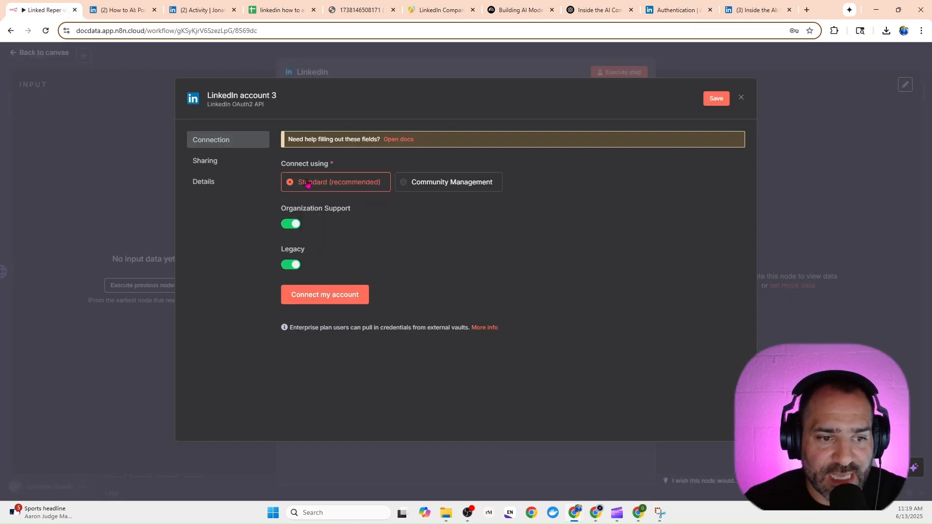
click(290, 223)
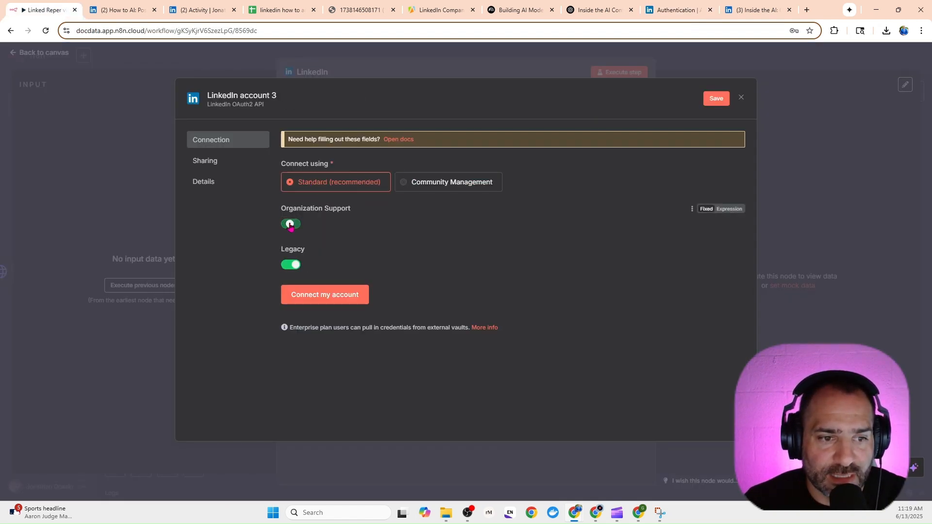
click(331, 295)
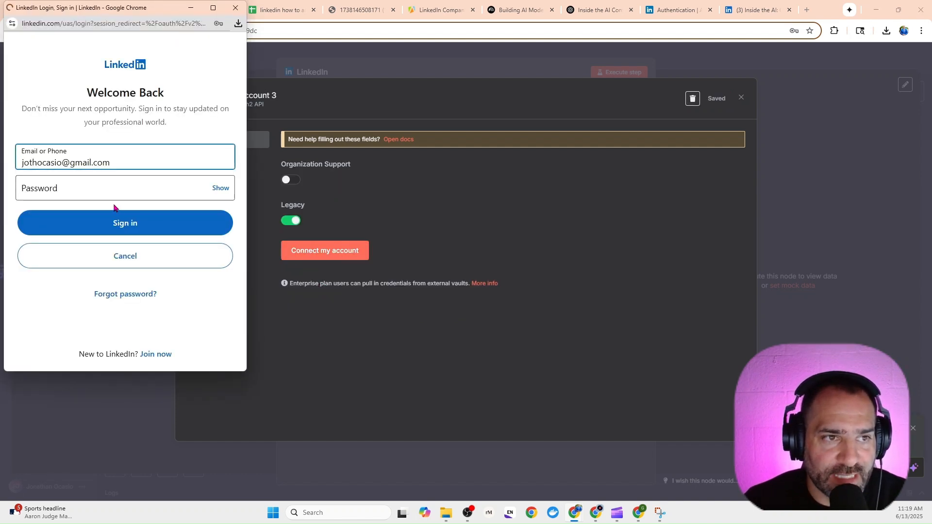
click(235, 8)
click(741, 97)
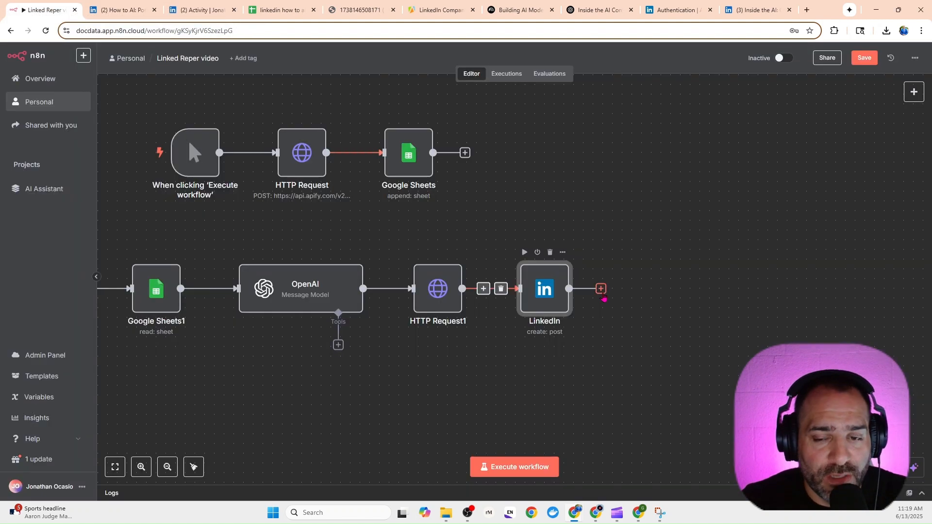
- Add a Google Sheets node with the "Append or update row in sheet" action after the LinkedIn node
click(601, 289)
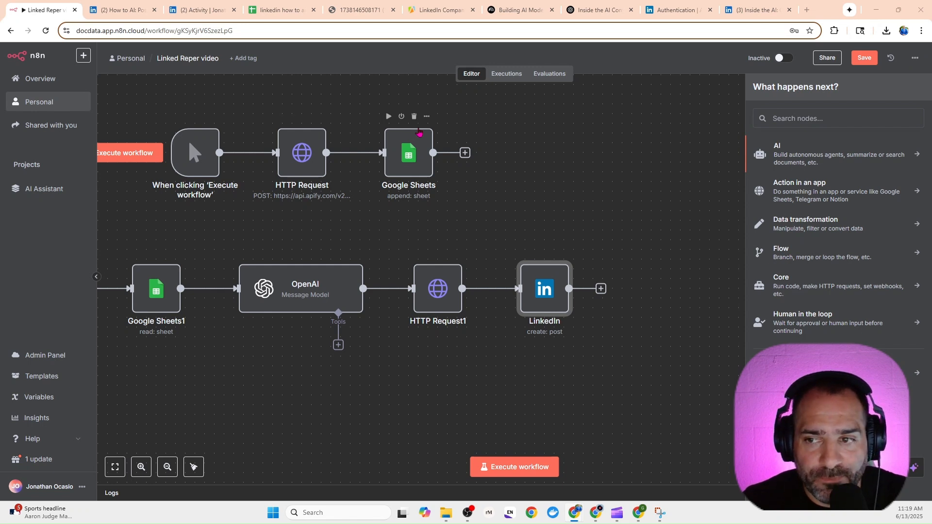
click(784, 118)
text(google)
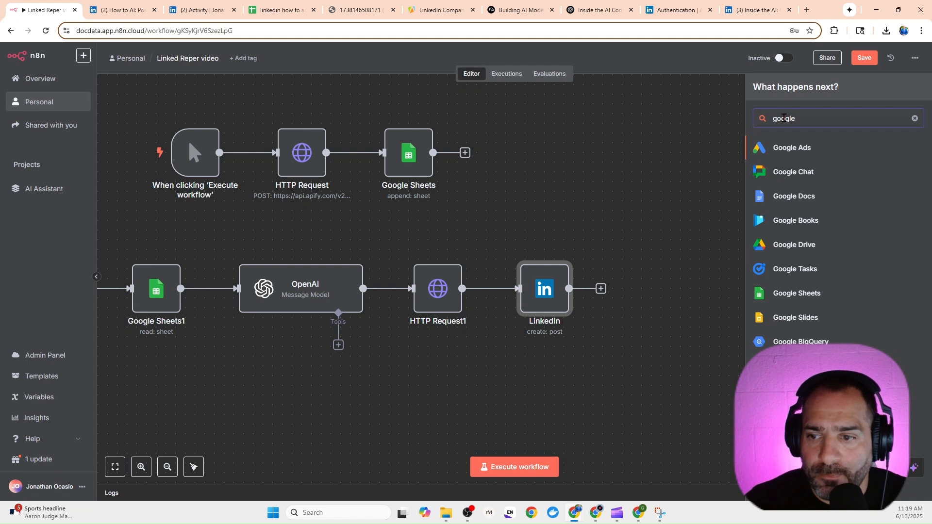
click(798, 293)
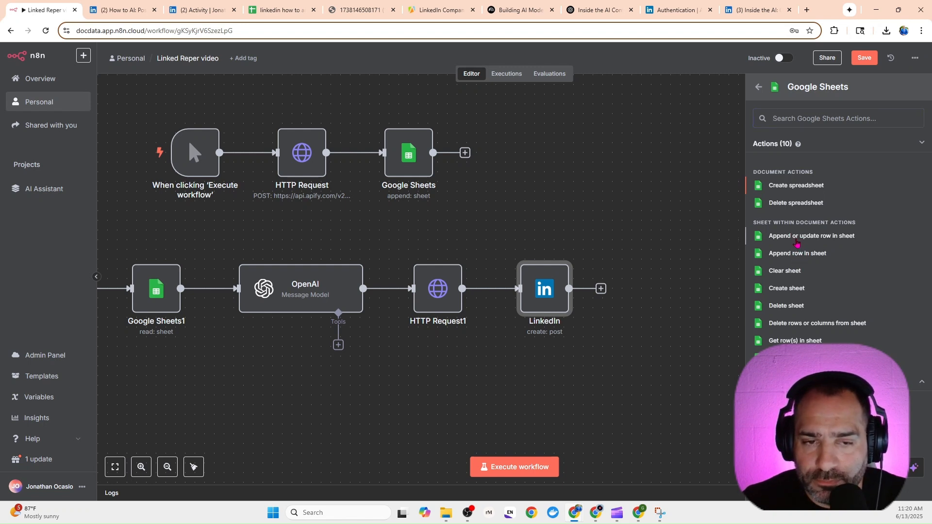
click(796, 238)
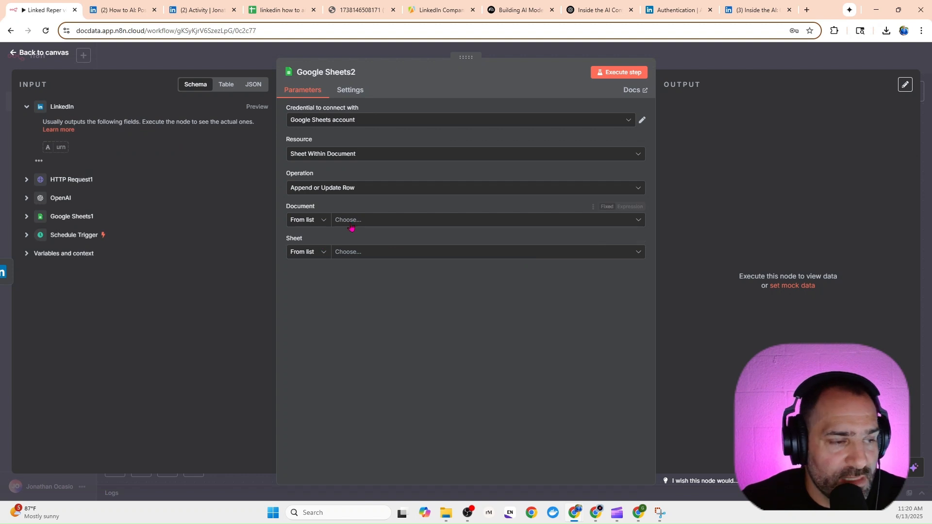
- Point the new Google Sheets node to Sheet1 of the "linkedin how to ai" document and match rows on the text column
click(351, 223)
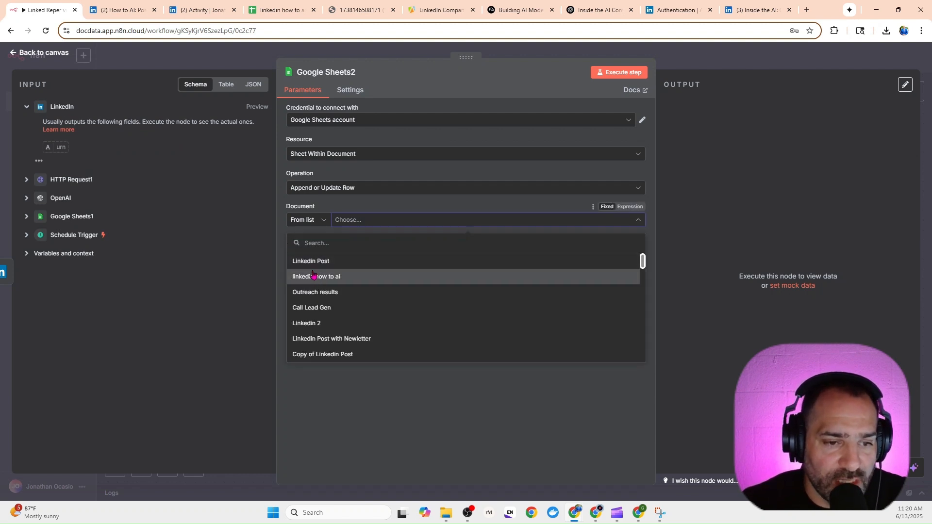
click(314, 280)
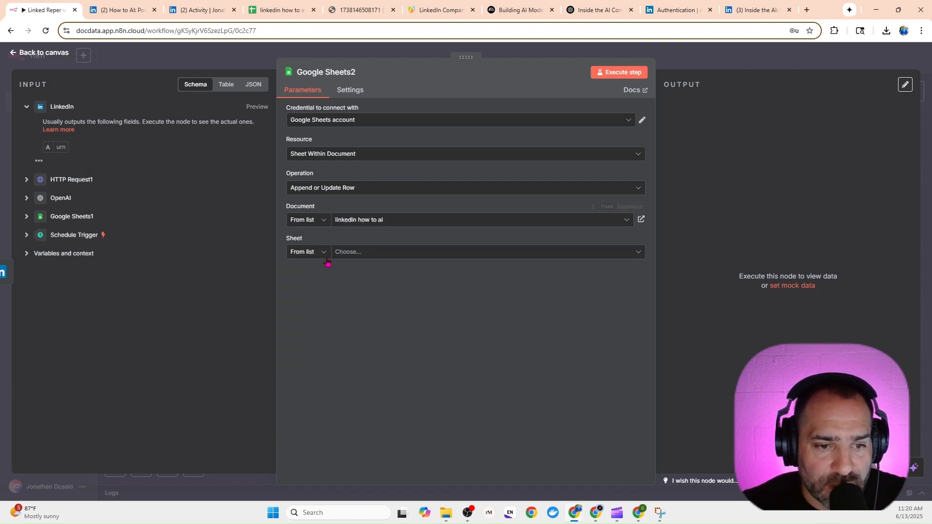
click(341, 253)
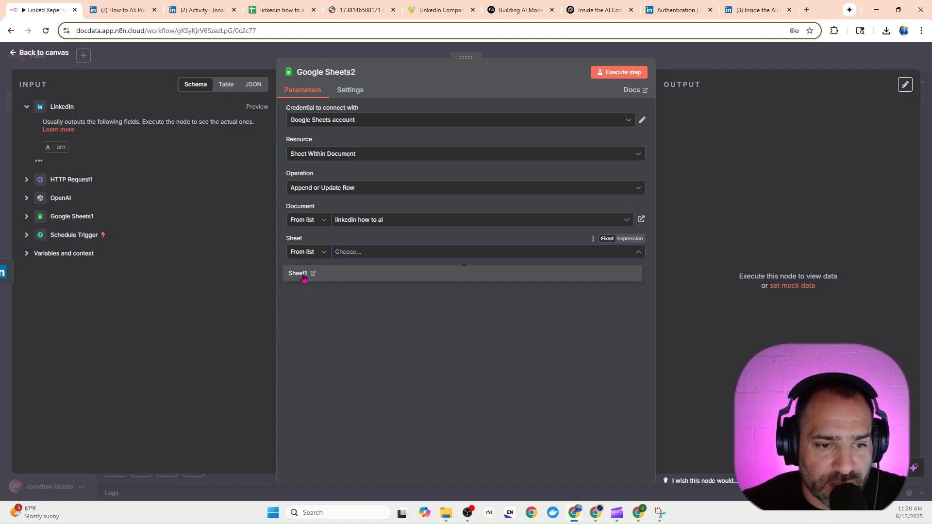
click(303, 275)
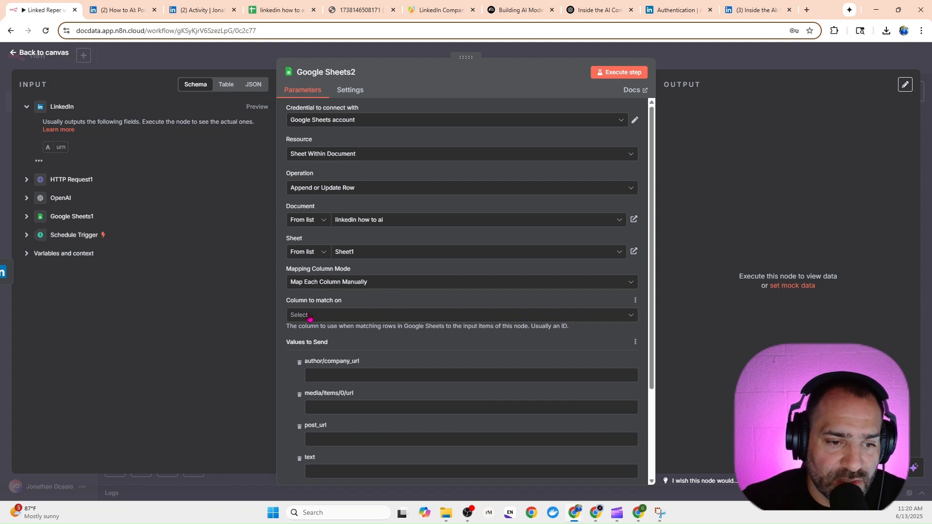
click(310, 315)
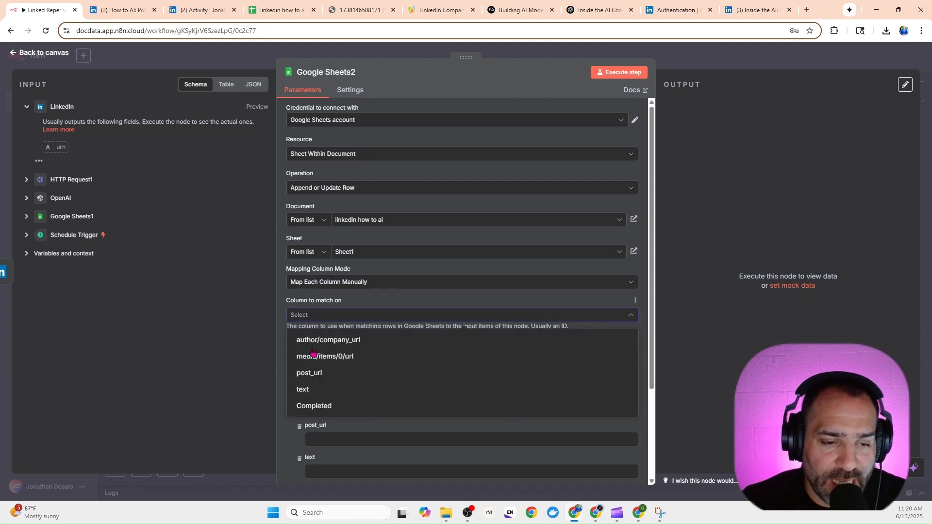
click(321, 390)
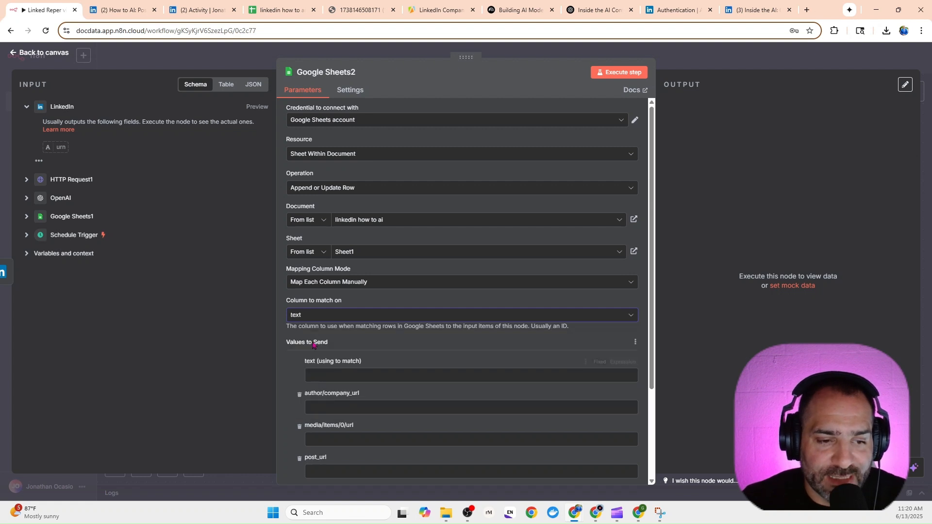
- Map the text value to {{ $('Google Sheets').item.json.text }}, set Completed to Yes, and return to the canvas
scroll(437, 340, down, 2)
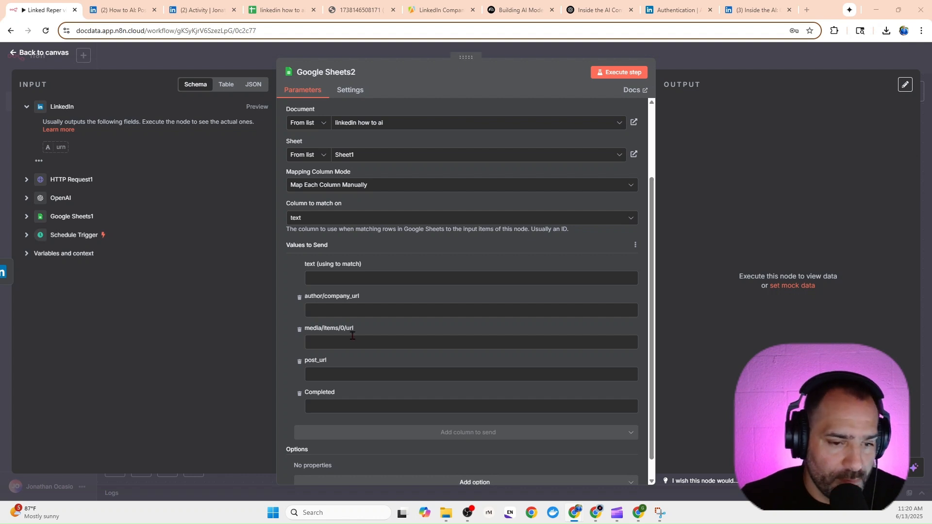
click(340, 278)
text({{ $('Google Sheets').item.json.text }})
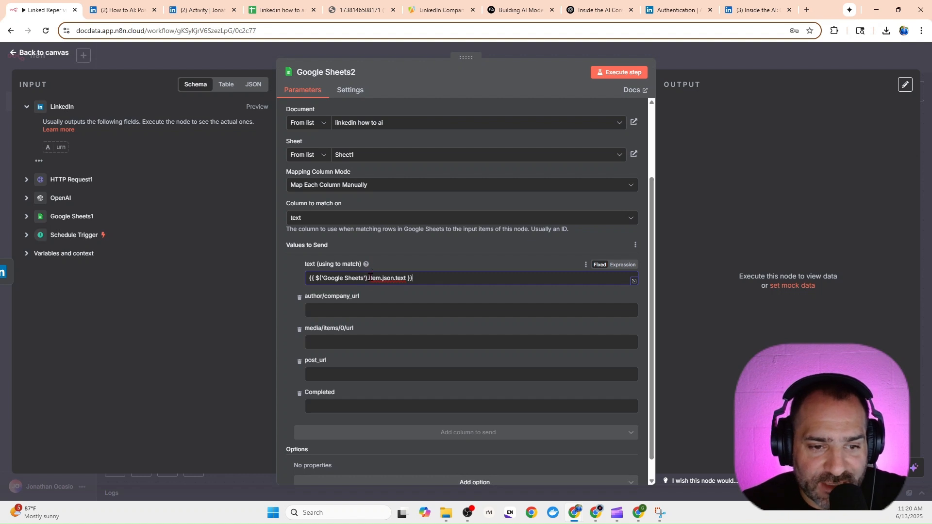
click(342, 400)
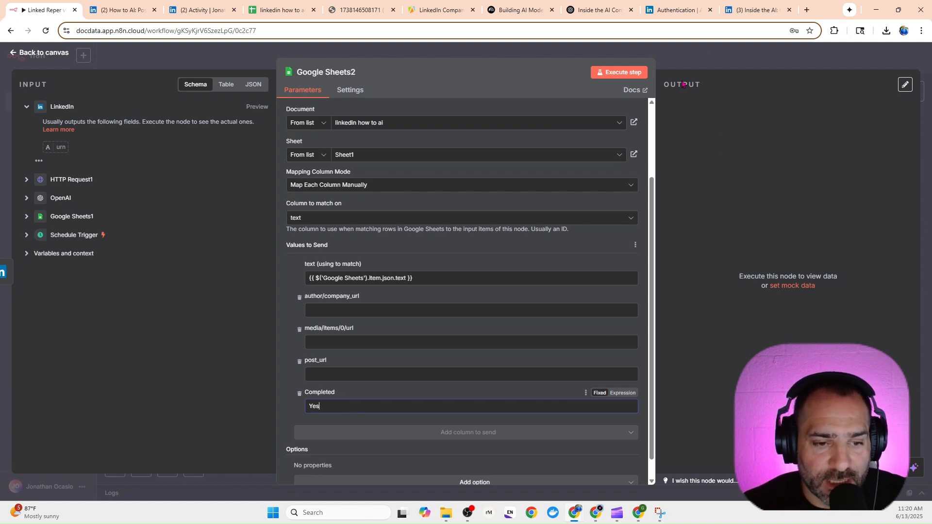
click(736, 65)
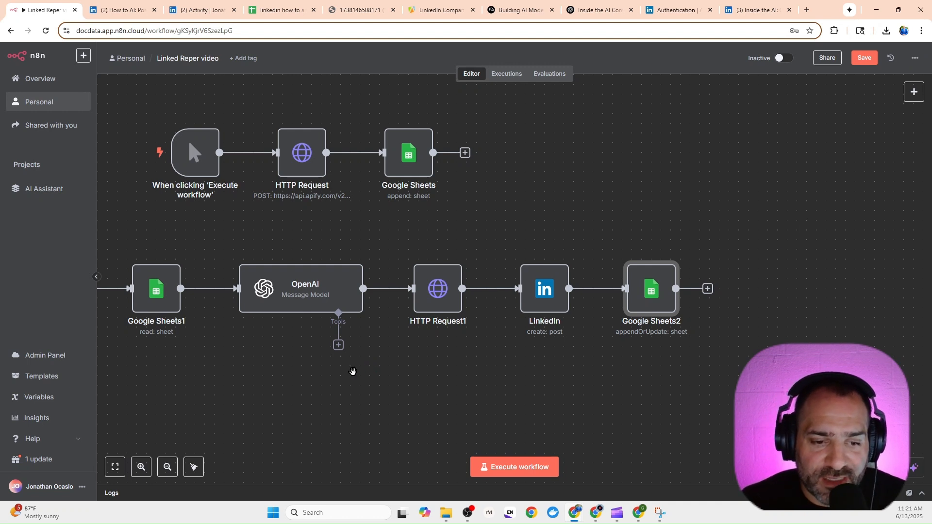
drag(351, 375, 508, 357)
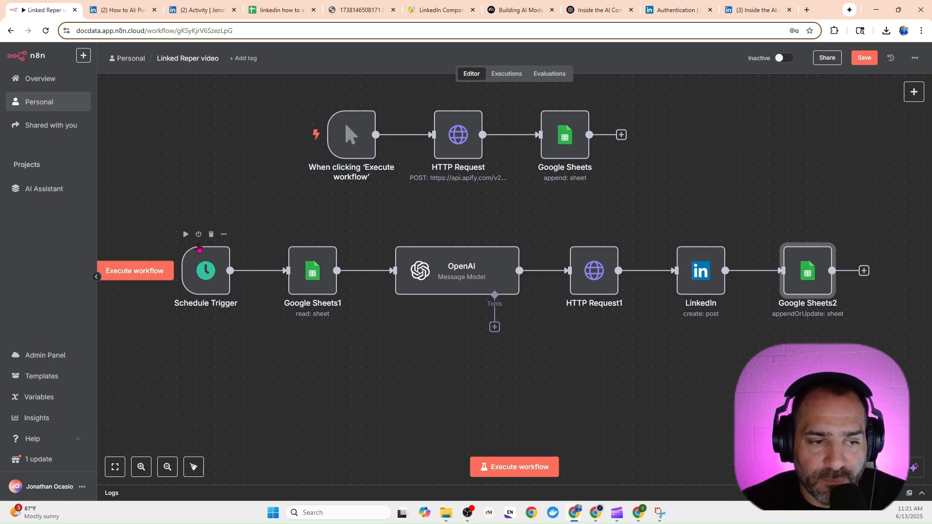